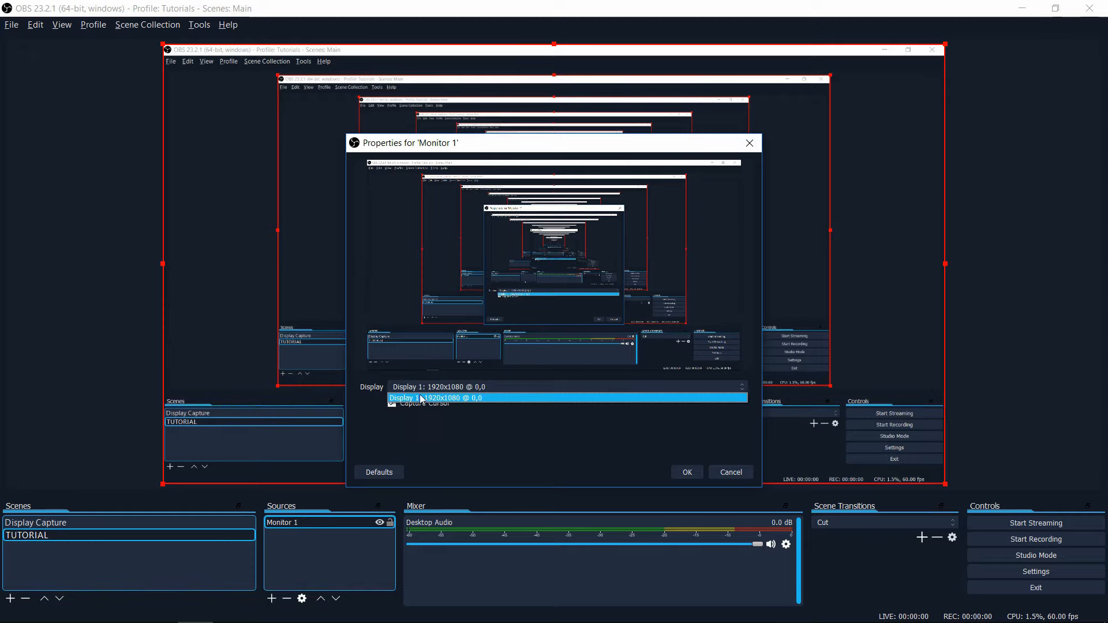
Set Monitor 1 to capture Display 1 with the cursor shown, and confirm.
{"action": "left_click", "coordinate": [525, 427]}
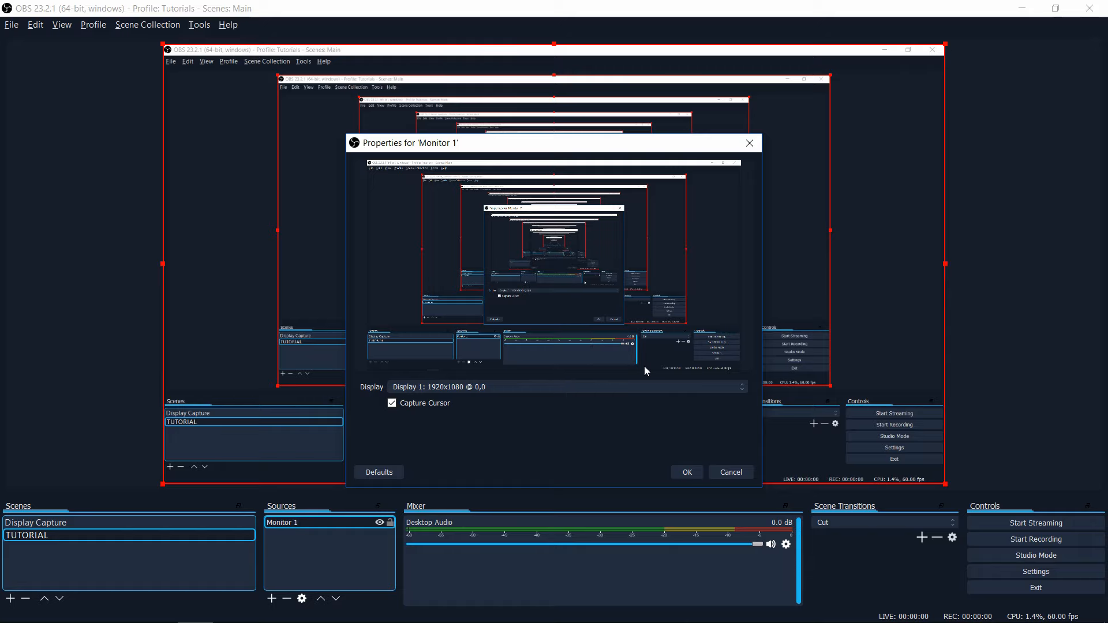
{"action": "left_click", "coordinate": [686, 473]}
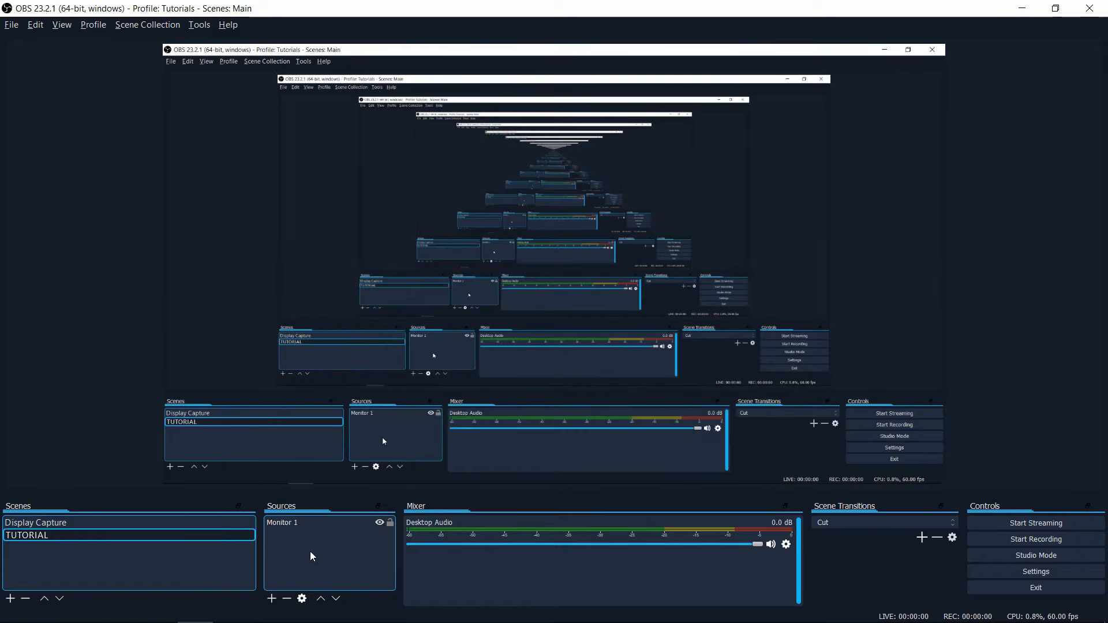
Add an Image source named 'OBS Logo' and start browsing for its image file.
{"action": "right_click", "coordinate": [295, 538]}
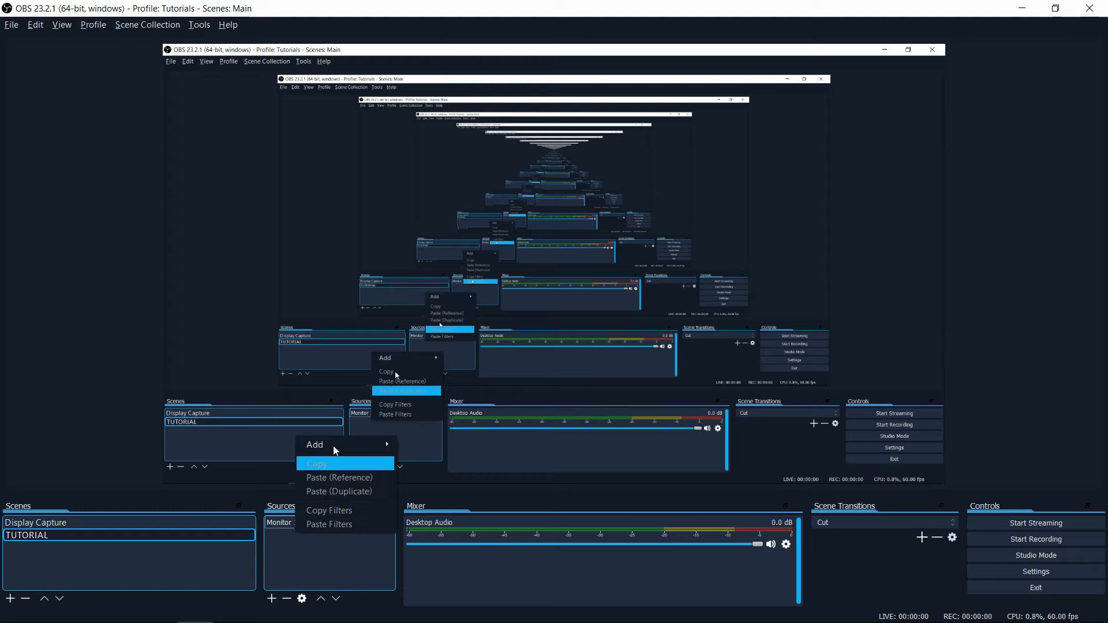
{"action": "mouse_move", "coordinate": [335, 445]}
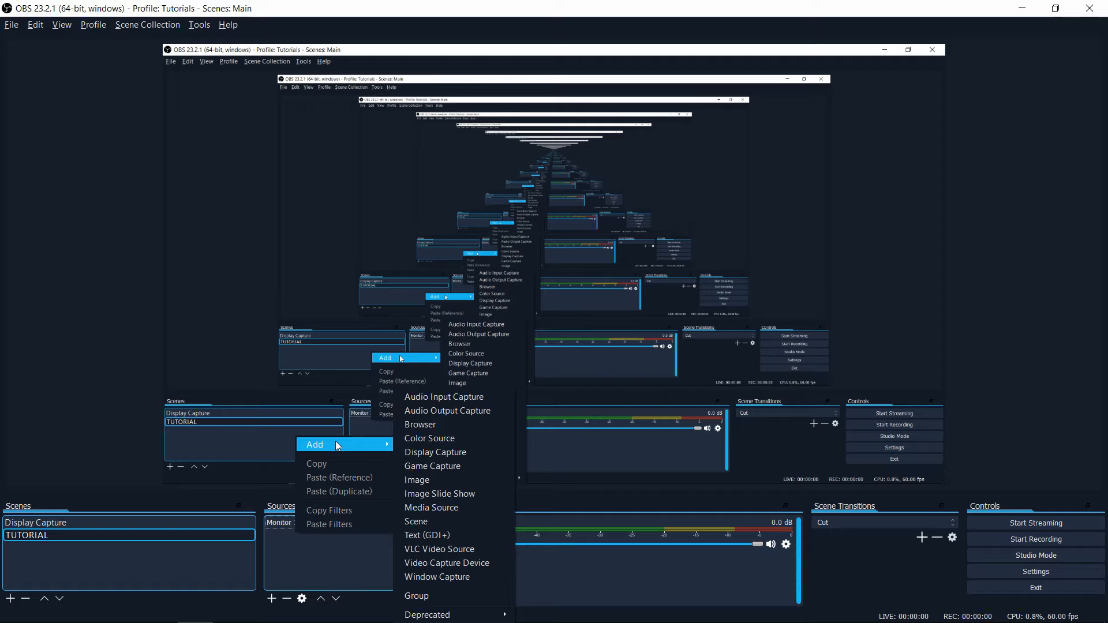
{"action": "left_click", "coordinate": [424, 480]}
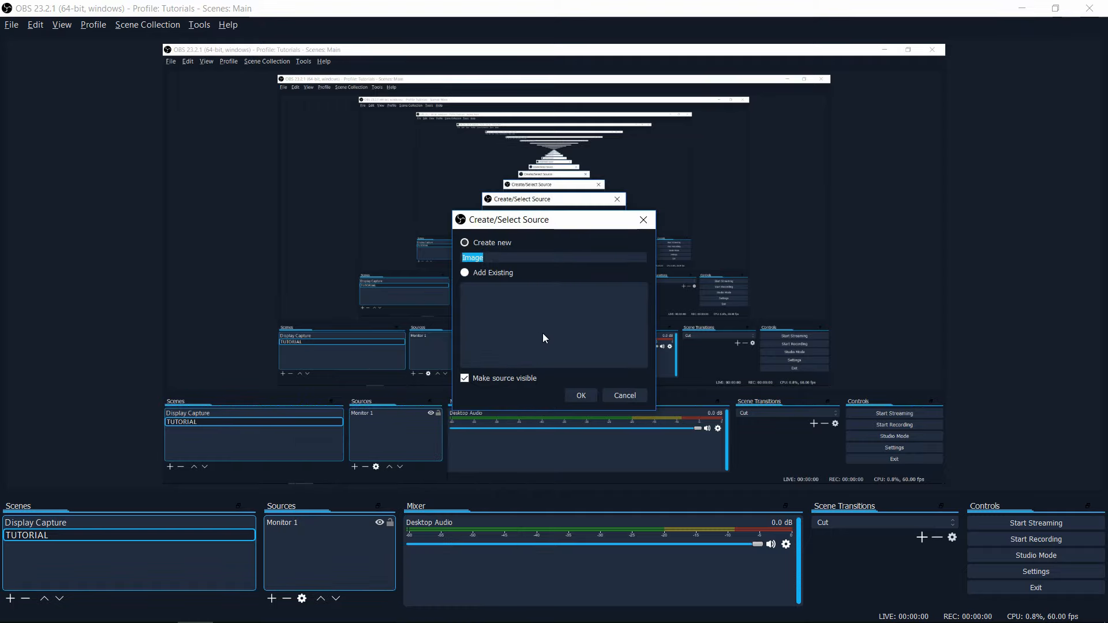
{"action": "type", "text": "OBS Logo"}
{"action": "key", "text": "Return"}
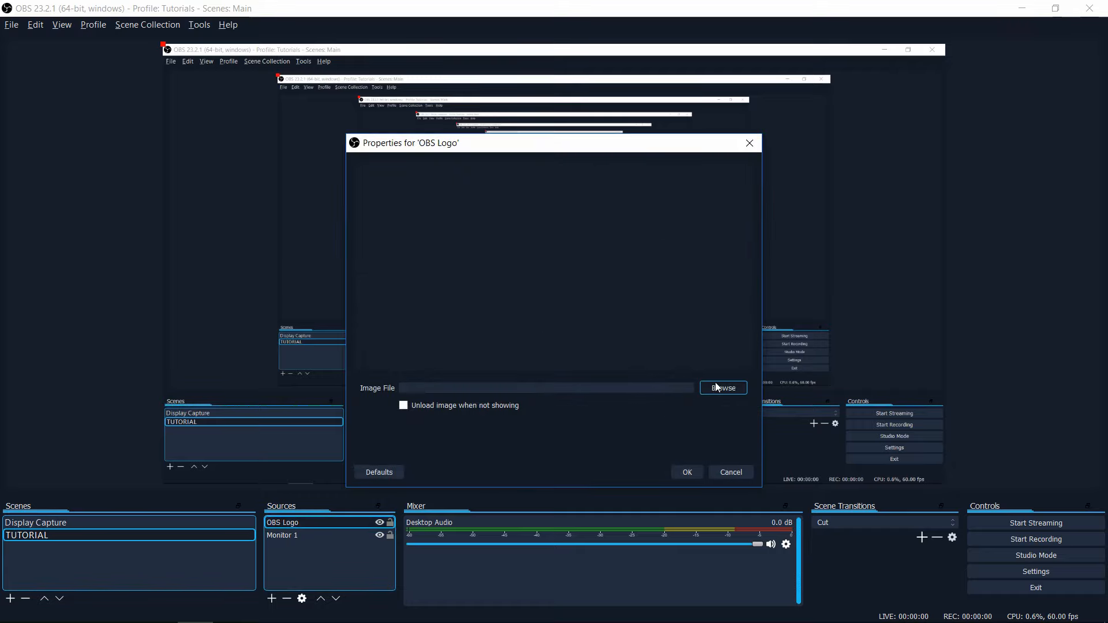
{"action": "left_click", "coordinate": [717, 389]}
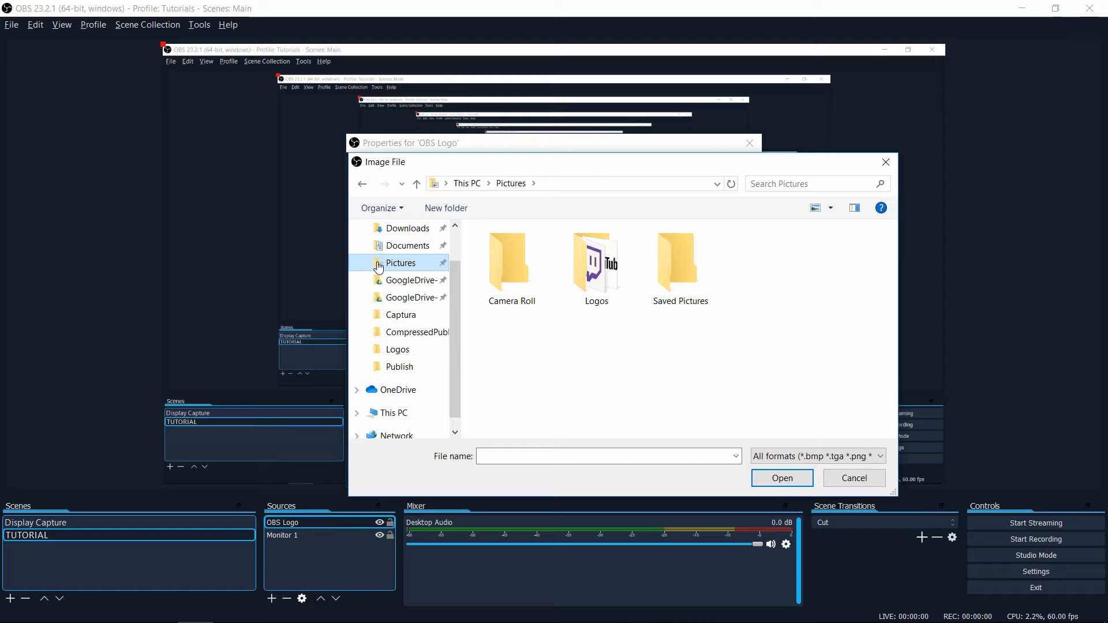
Load Open_Broadcaster_Software_Logo.png from Pictures > Logos into the OBS Logo source.
{"action": "double_click", "coordinate": [626, 276]}
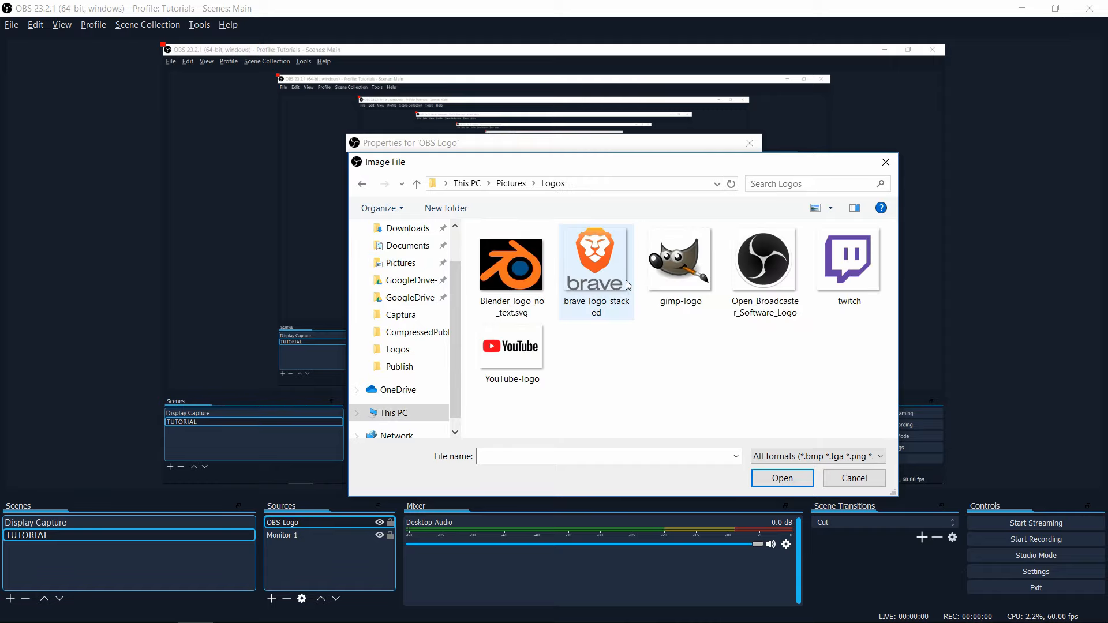
{"action": "left_click", "coordinate": [789, 287]}
{"action": "left_click", "coordinate": [805, 480]}
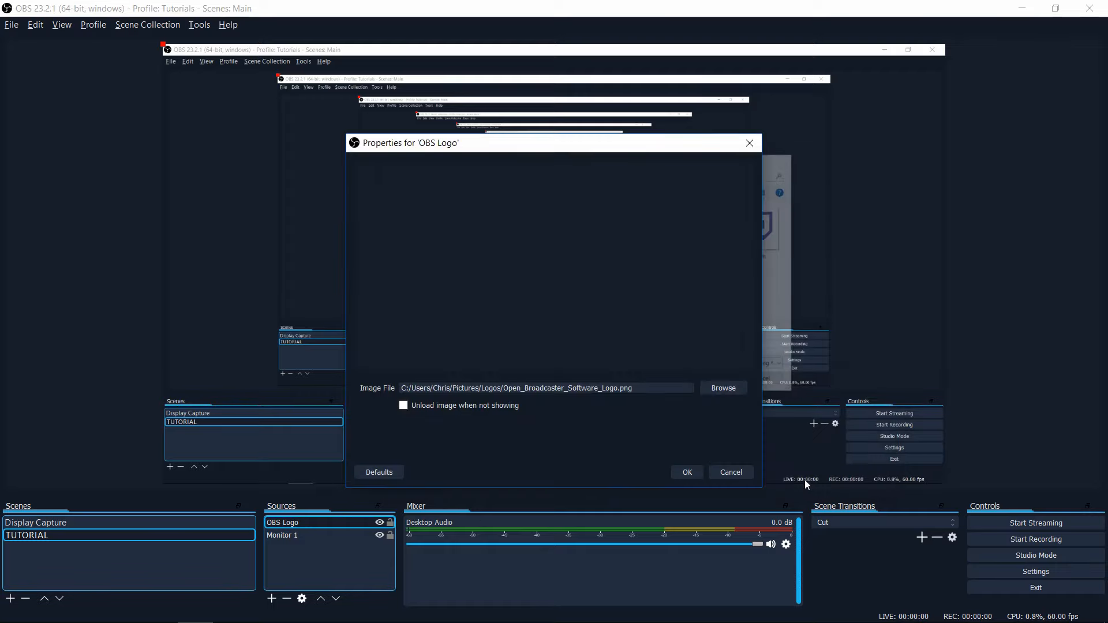
{"action": "left_click", "coordinate": [682, 471]}
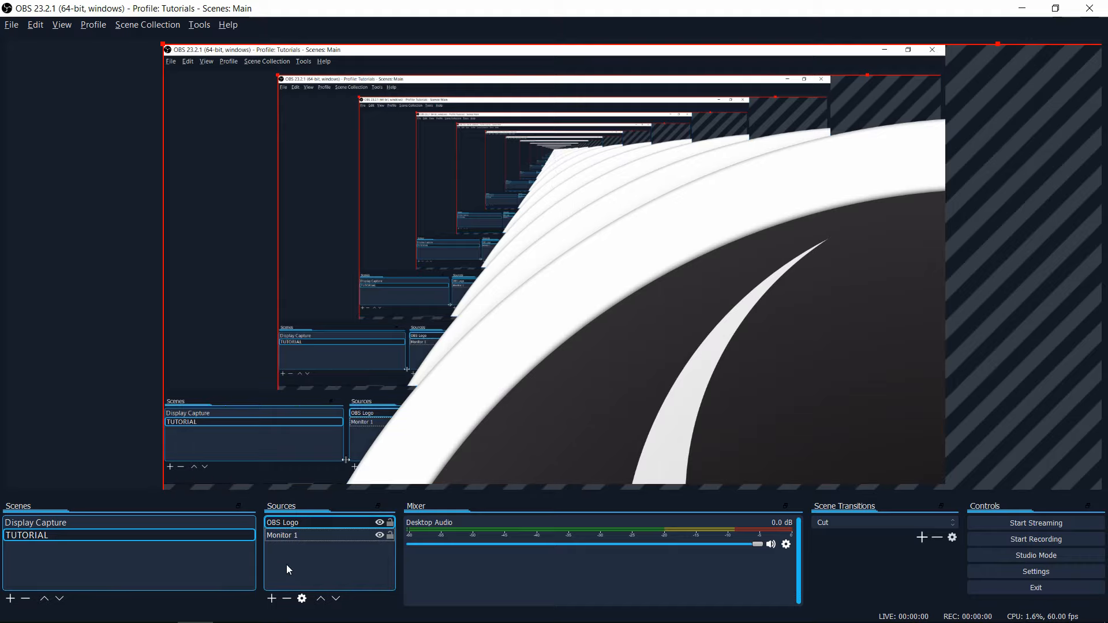
Toggle Monitor 1's visibility and move OBS Logo below, then back above, Monitor 1.
{"action": "left_click", "coordinate": [376, 536]}
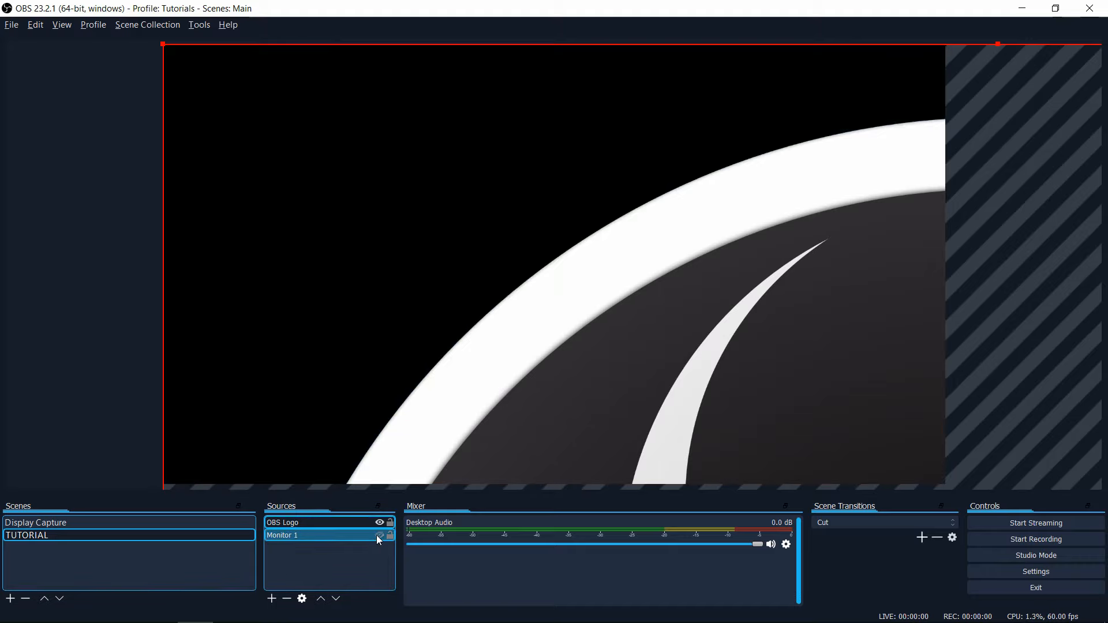
{"action": "left_click", "coordinate": [376, 537]}
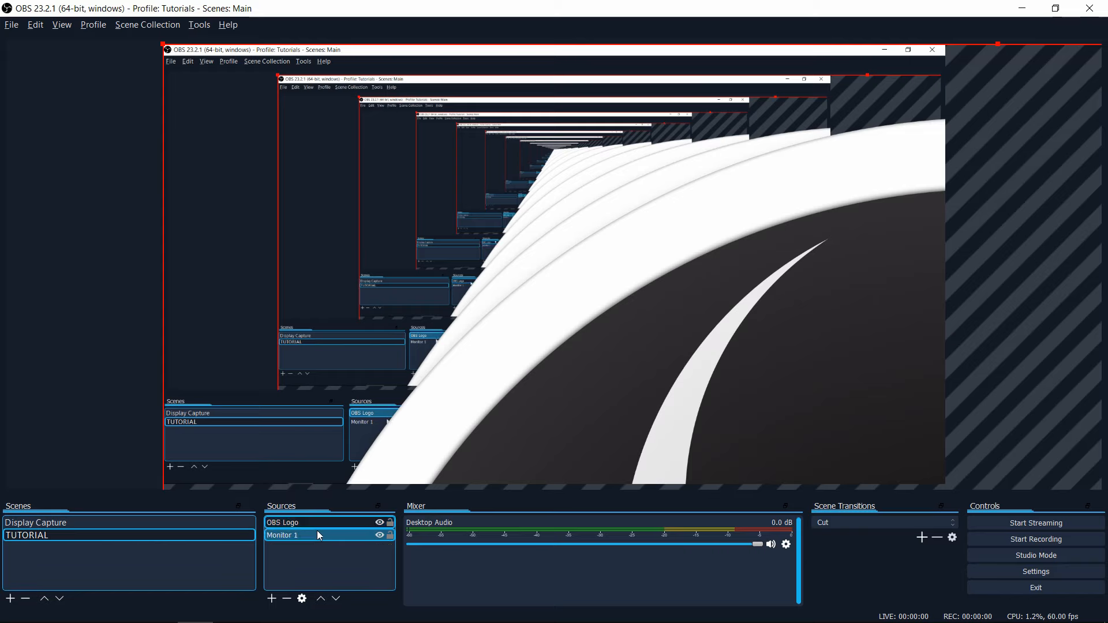
{"action": "left_click", "coordinate": [337, 600]}
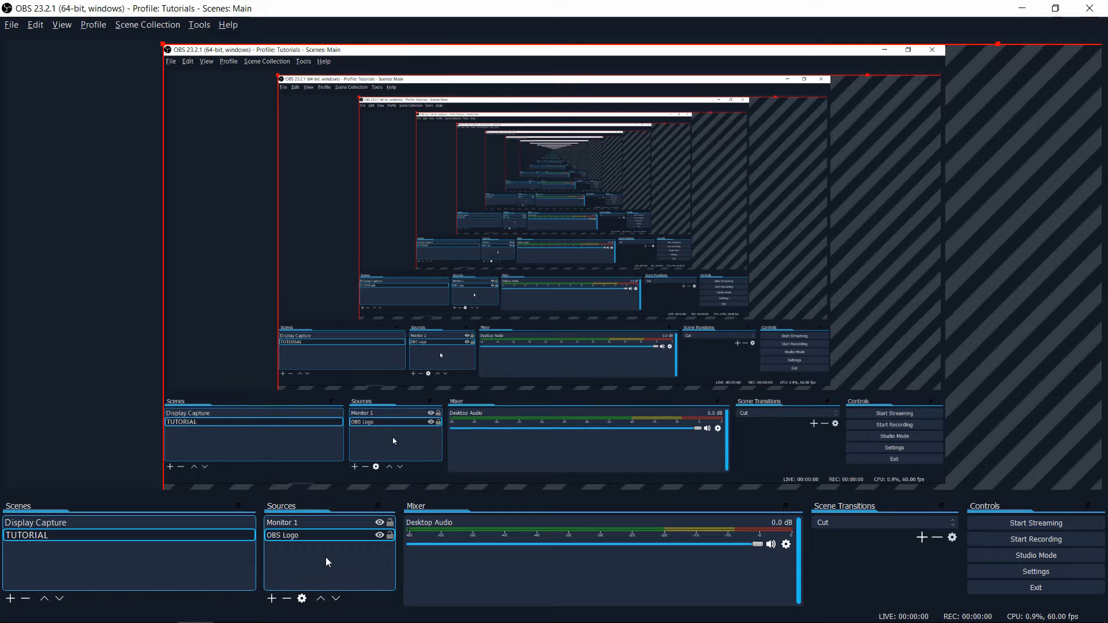
{"action": "left_click", "coordinate": [321, 599]}
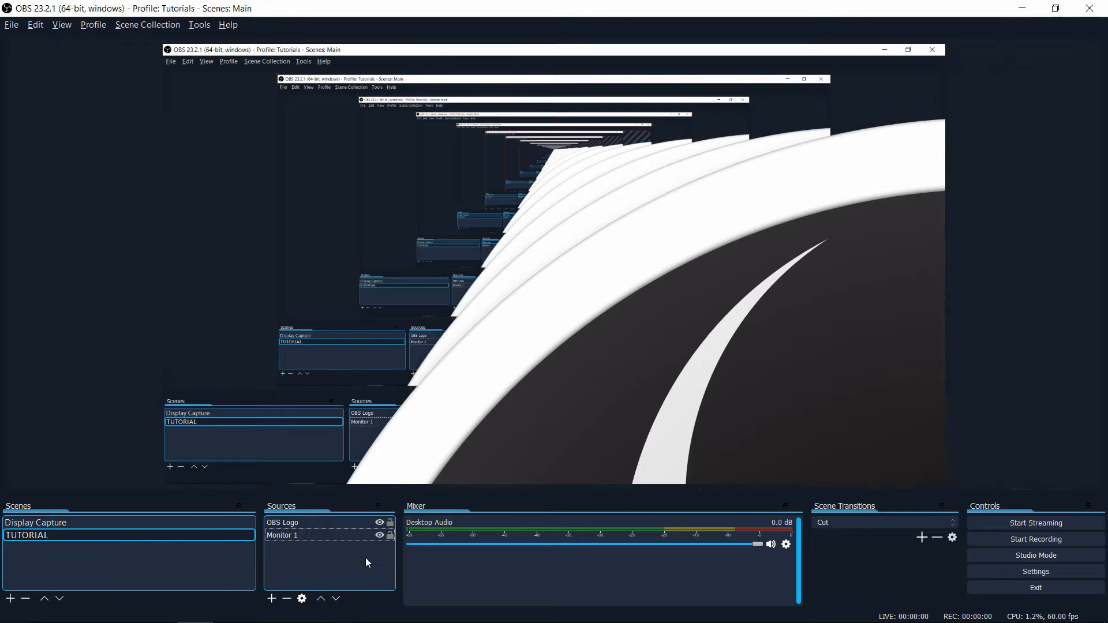
Hide and lock the Monitor 1 capture, then select the OBS Logo source.
{"action": "left_click", "coordinate": [374, 535]}
{"action": "left_click", "coordinate": [380, 536]}
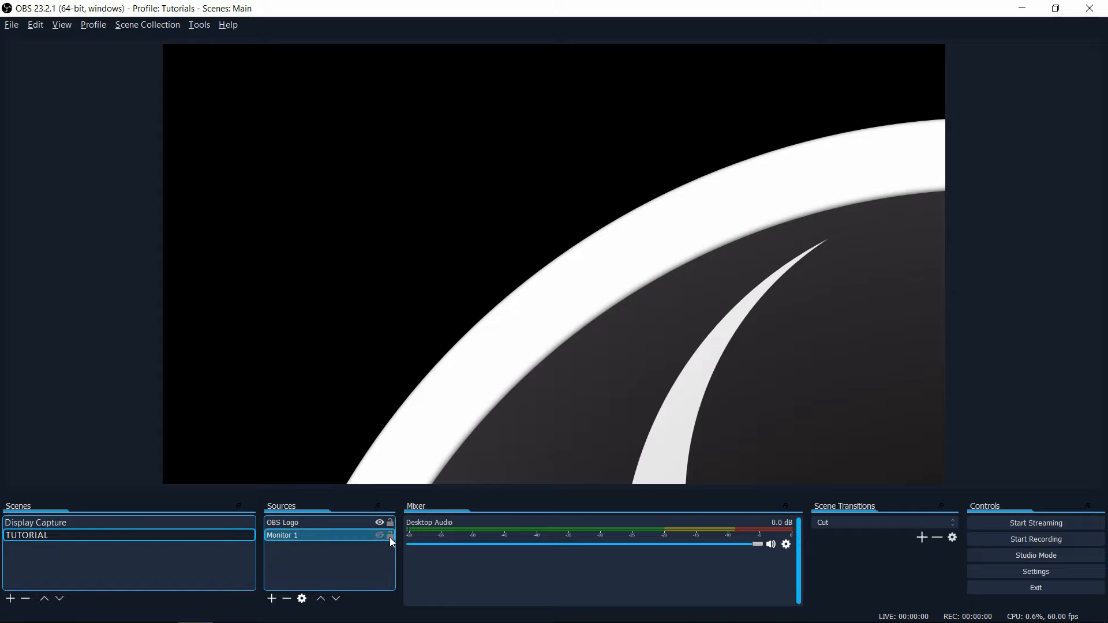
{"action": "left_click", "coordinate": [390, 536]}
{"action": "left_click", "coordinate": [390, 543]}
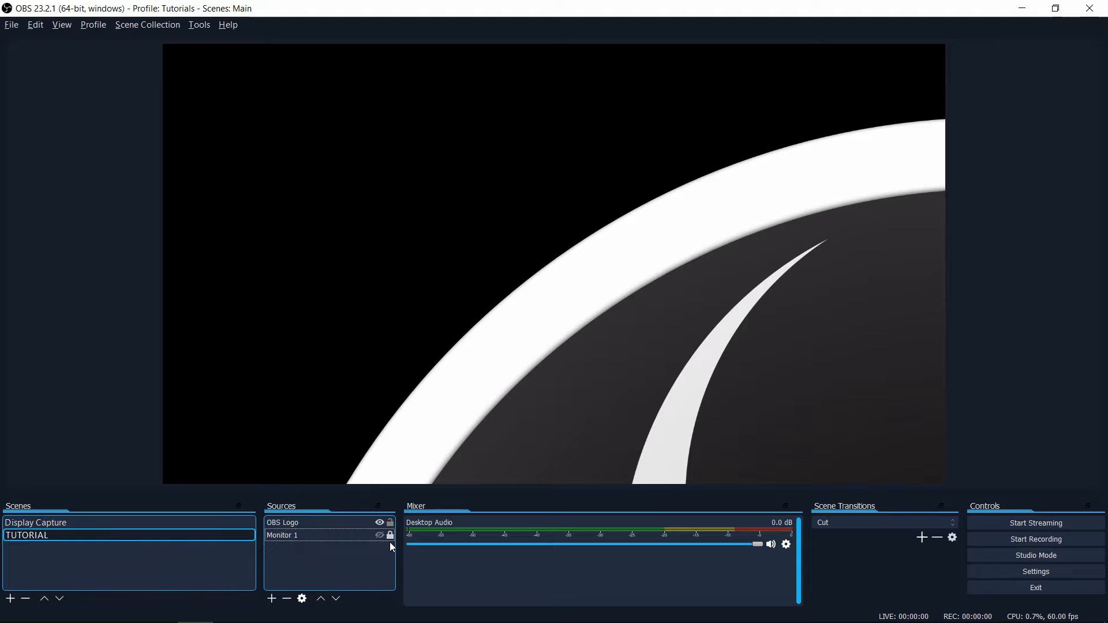
{"action": "left_click", "coordinate": [556, 341]}
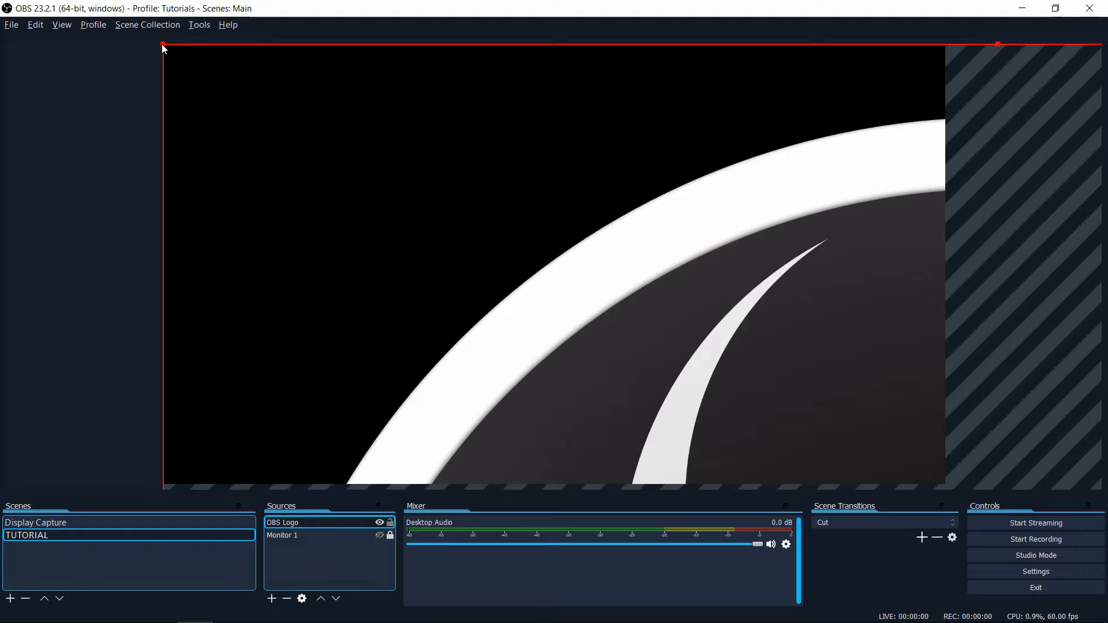
Scale the OBS logo down with its corner handles and move it near mid-canvas.
{"action": "left_click_drag", "start_coordinate": [164, 49], "coordinate": [400, 94]}
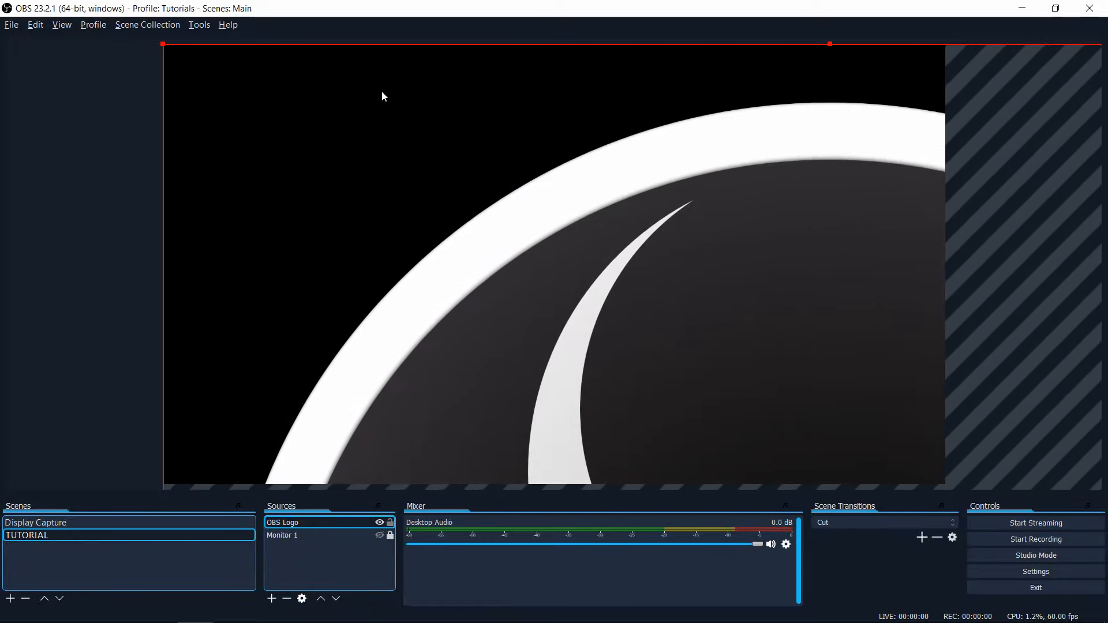
{"action": "mouse_move", "coordinate": [580, 127]}
{"action": "left_mouse_down"}
{"action": "mouse_move", "coordinate": [738, 309]}
{"action": "mouse_move", "coordinate": [582, 161]}
{"action": "mouse_move", "coordinate": [574, 132]}
{"action": "left_mouse_up"}
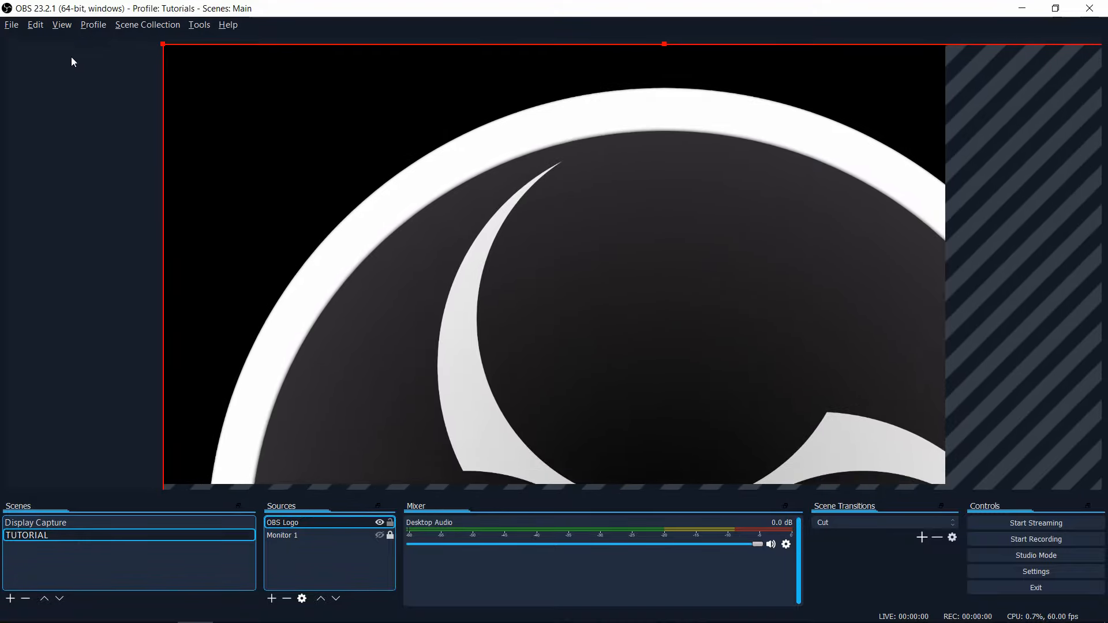
{"action": "left_click_drag", "start_coordinate": [163, 45], "coordinate": [635, 372]}
{"action": "left_click_drag", "start_coordinate": [683, 422], "coordinate": [362, 104]}
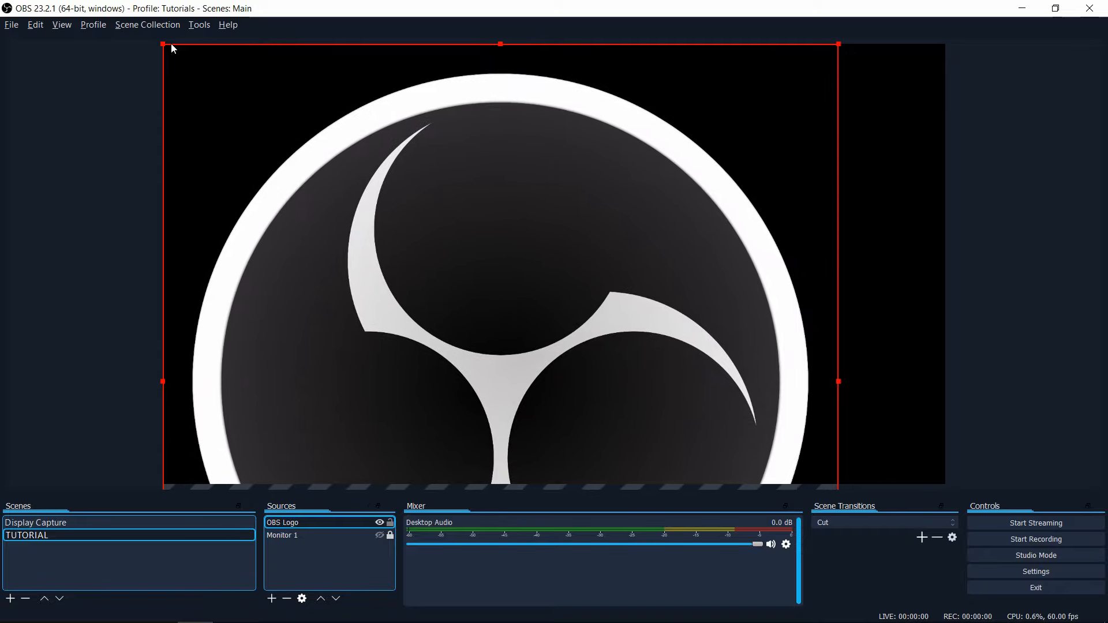
{"action": "left_click_drag", "start_coordinate": [162, 45], "coordinate": [521, 318]}
{"action": "left_click_drag", "start_coordinate": [586, 407], "coordinate": [503, 151]}
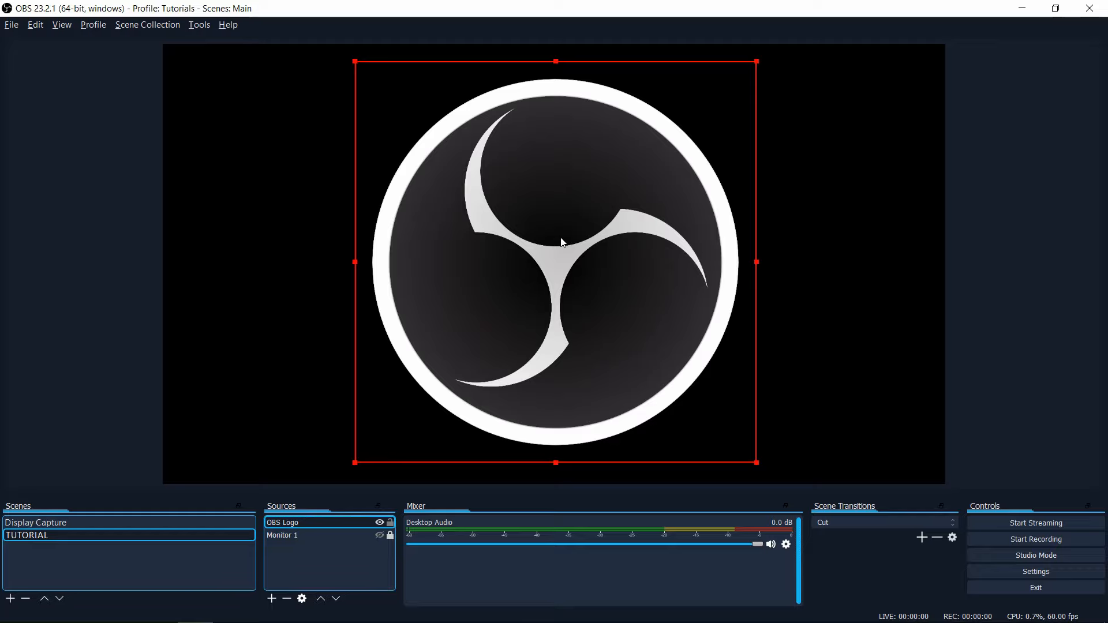
{"action": "left_click_drag", "start_coordinate": [651, 297], "coordinate": [537, 297]}
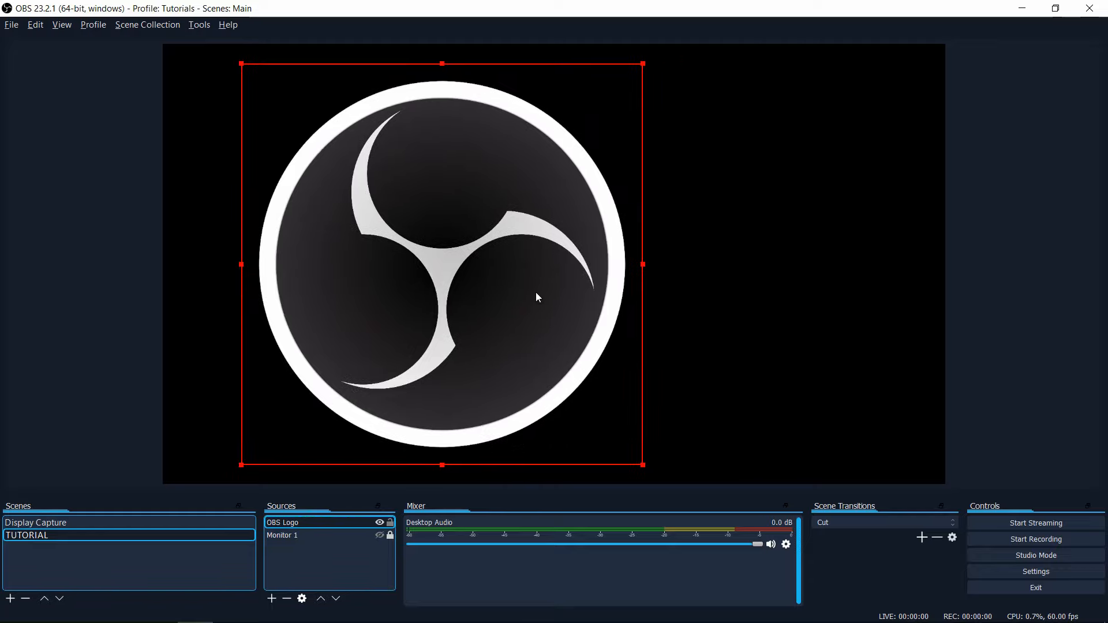
{"action": "left_click_drag", "start_coordinate": [241, 65], "coordinate": [322, 141]}
{"action": "left_click_drag", "start_coordinate": [518, 305], "coordinate": [590, 264]}
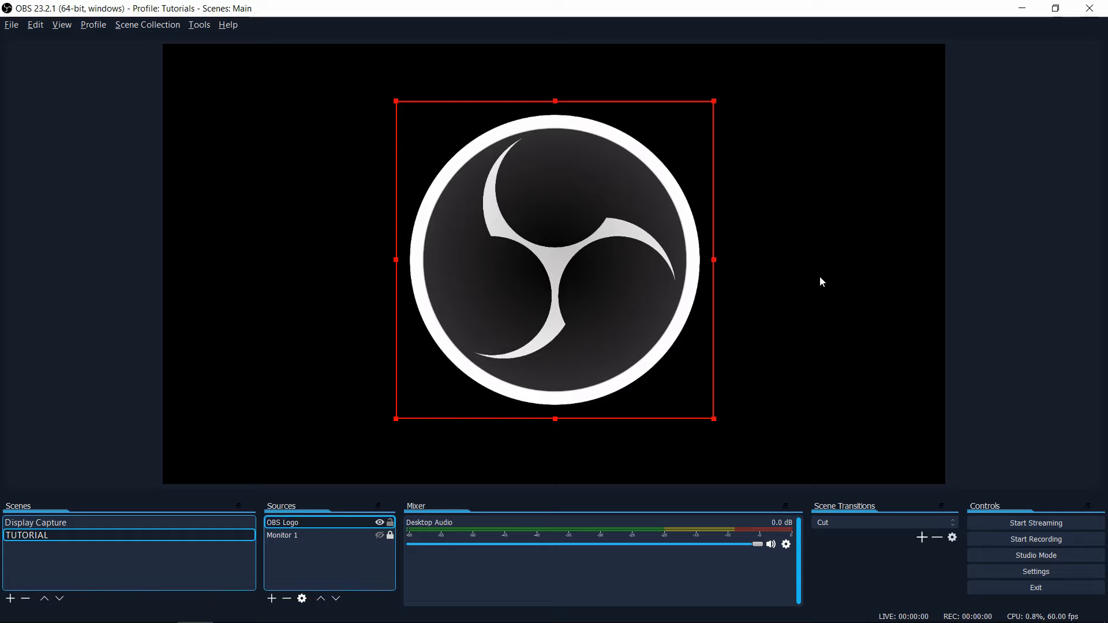
{"action": "left_click_drag", "start_coordinate": [664, 238], "coordinate": [666, 226]}
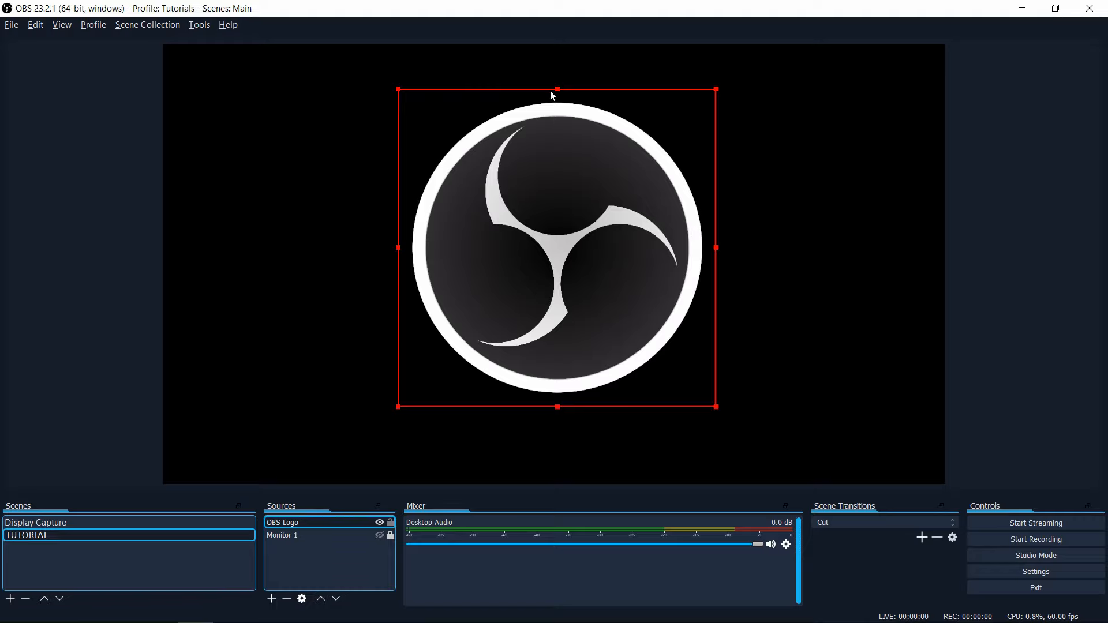
Crop a little off the logo's top edge and centre it on the canvas.
{"action": "left_click_drag", "start_coordinate": [559, 94], "coordinate": [584, 91]}
{"action": "left_click_drag", "start_coordinate": [557, 407], "coordinate": [589, 440]}
{"action": "mouse_move", "coordinate": [586, 252]}
{"action": "left_mouse_down"}
{"action": "mouse_move", "coordinate": [438, 257]}
{"action": "mouse_move", "coordinate": [510, 205]}
{"action": "mouse_move", "coordinate": [459, 239]}
{"action": "mouse_move", "coordinate": [554, 209]}
{"action": "mouse_move", "coordinate": [549, 219]}
{"action": "mouse_move", "coordinate": [577, 233]}
{"action": "mouse_move", "coordinate": [560, 251]}
{"action": "mouse_move", "coordinate": [611, 261]}
{"action": "mouse_move", "coordinate": [592, 261]}
{"action": "left_mouse_up"}
{"action": "left_click", "coordinate": [266, 183]}
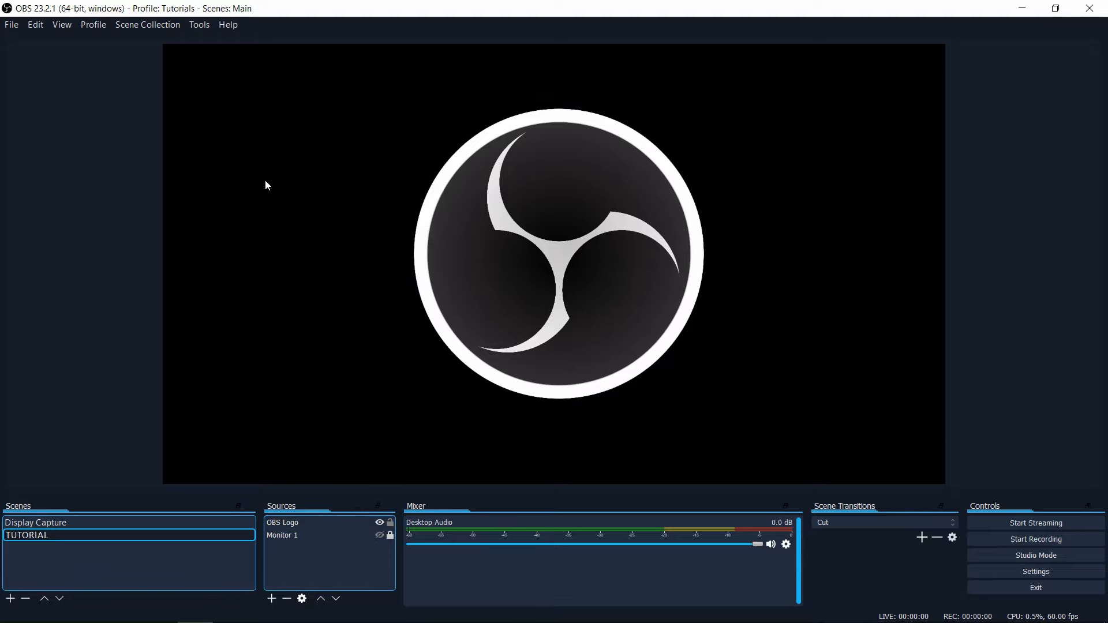
Open Settings on the Video page to check the 1920x1080 base and output resolutions.
{"action": "left_click", "coordinate": [15, 25]}
{"action": "left_click", "coordinate": [26, 72]}
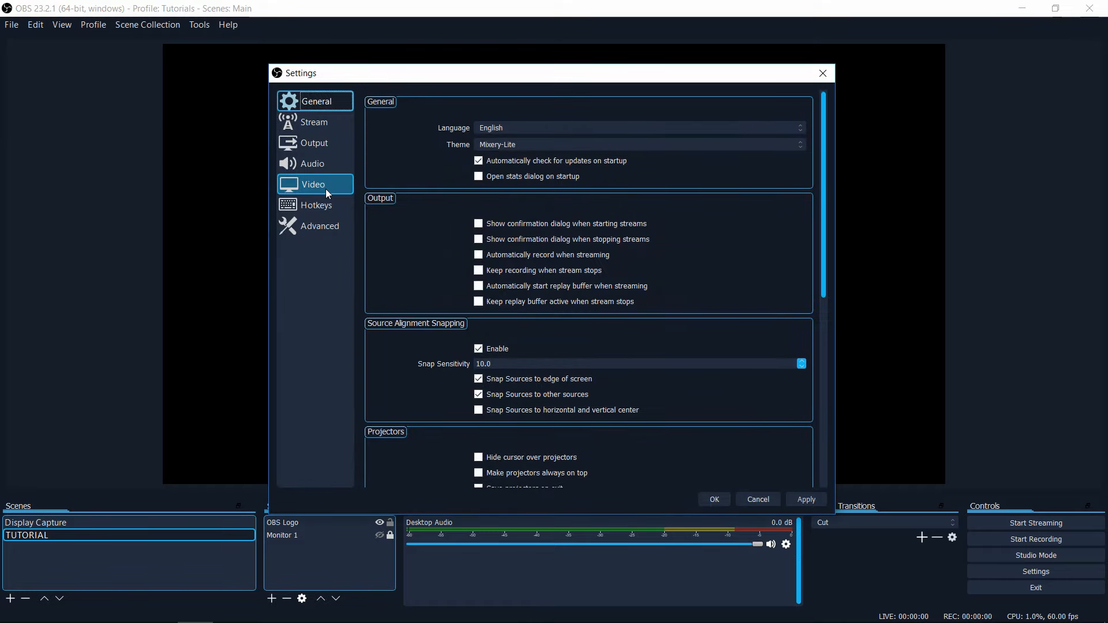
{"action": "left_click", "coordinate": [326, 189]}
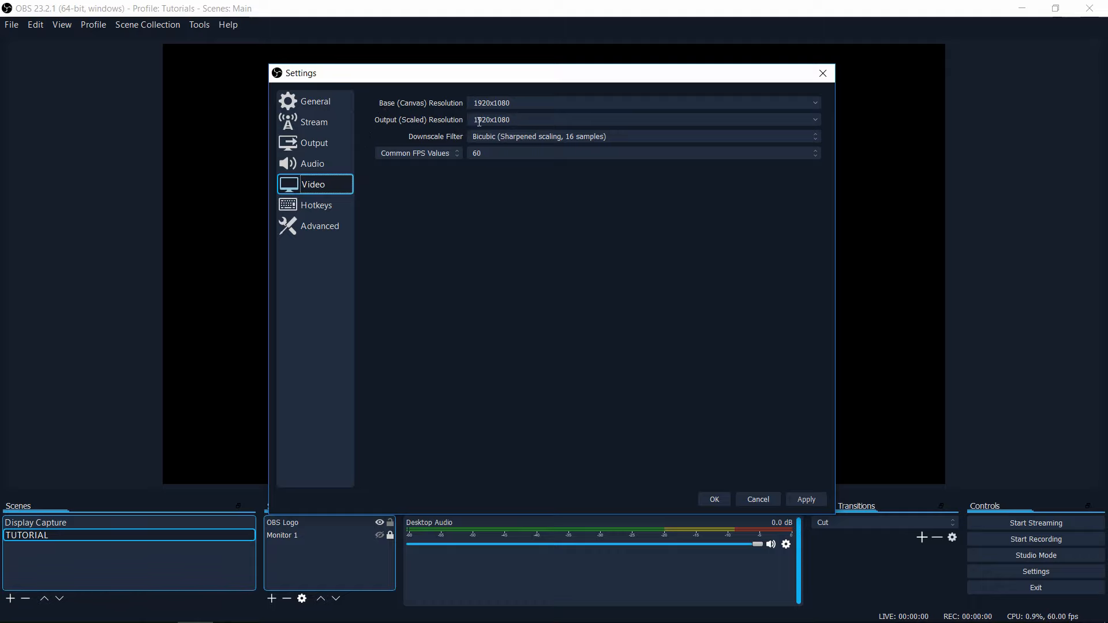
{"action": "left_click", "coordinate": [523, 77]}
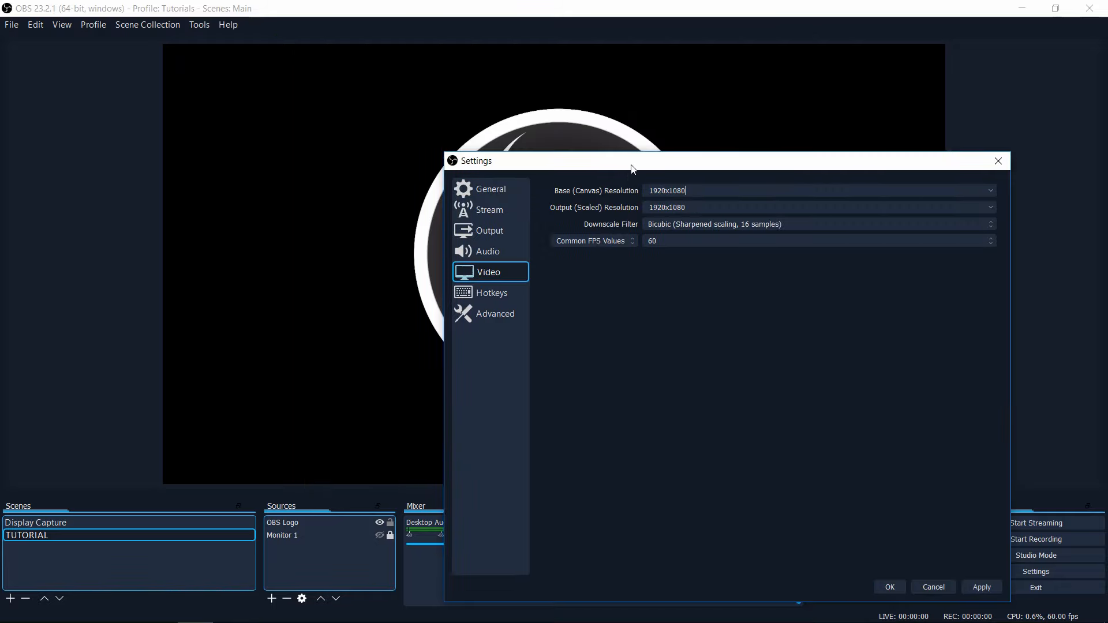
{"action": "left_click_drag", "start_coordinate": [632, 169], "coordinate": [782, 387]}
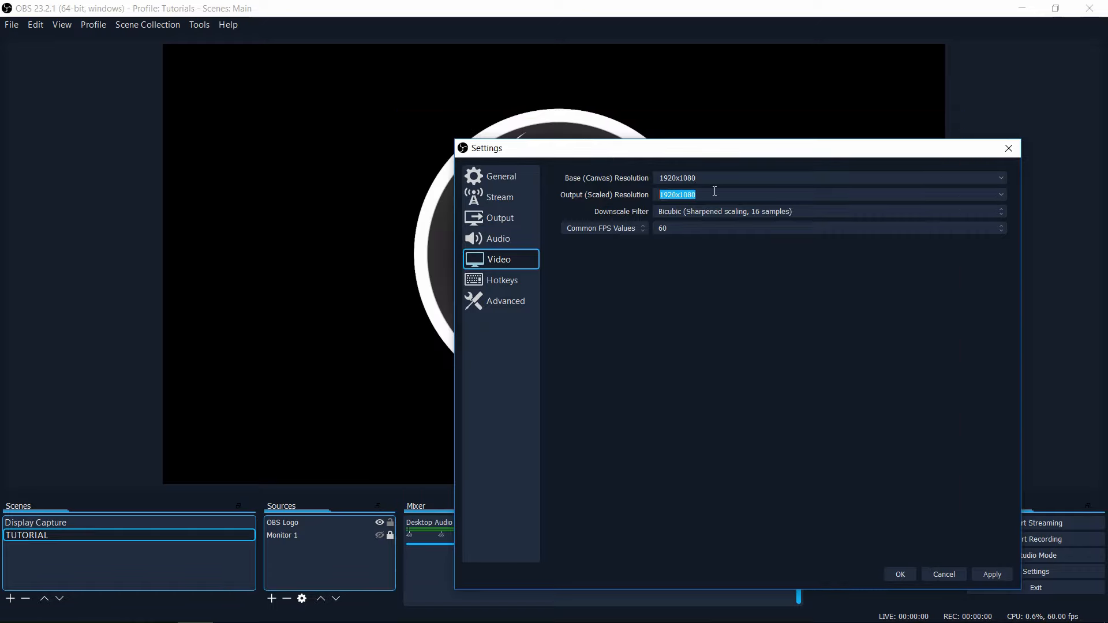
Replace the 1920x1080 Output (Scaled) Resolution with 1280x720.
{"action": "left_click", "coordinate": [720, 200]}
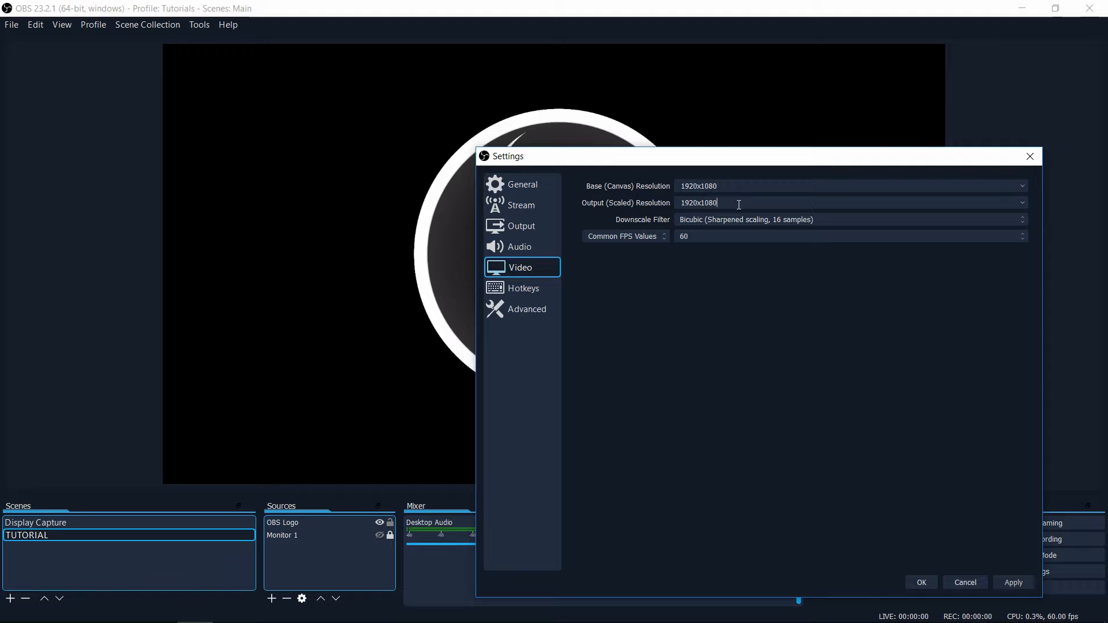
{"action": "left_click_drag", "start_coordinate": [740, 204], "coordinate": [667, 209]}
{"action": "left_click", "coordinate": [698, 204]}
{"action": "double_click", "coordinate": [700, 204]}
{"action": "left_click", "coordinate": [717, 203]}
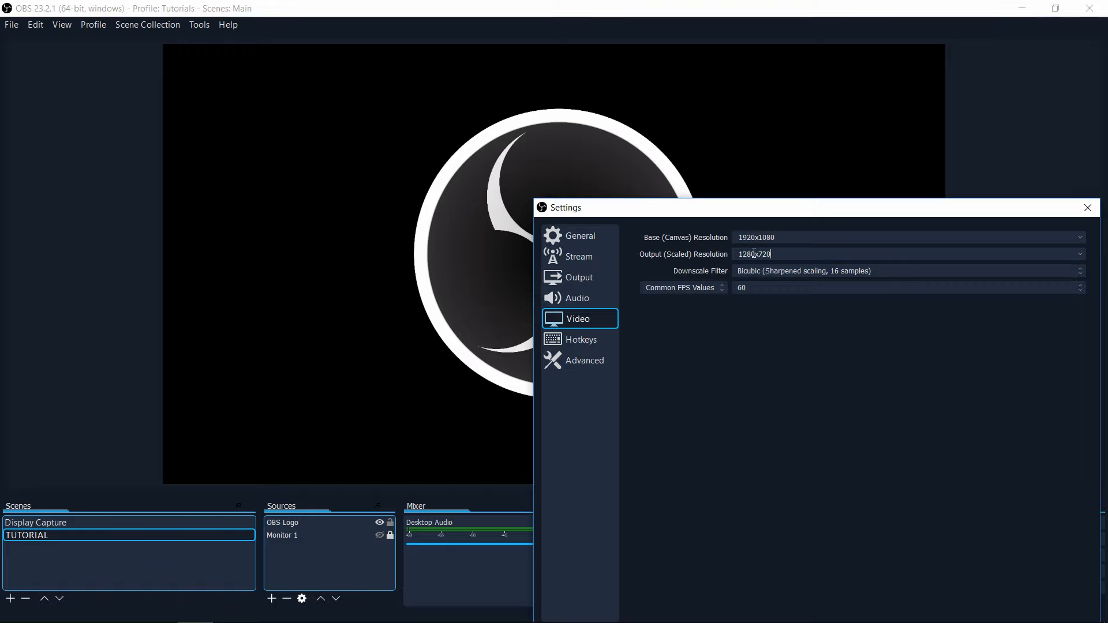
{"action": "left_click_drag", "start_coordinate": [754, 254], "coordinate": [793, 256]}
{"action": "left_click", "coordinate": [793, 256]}
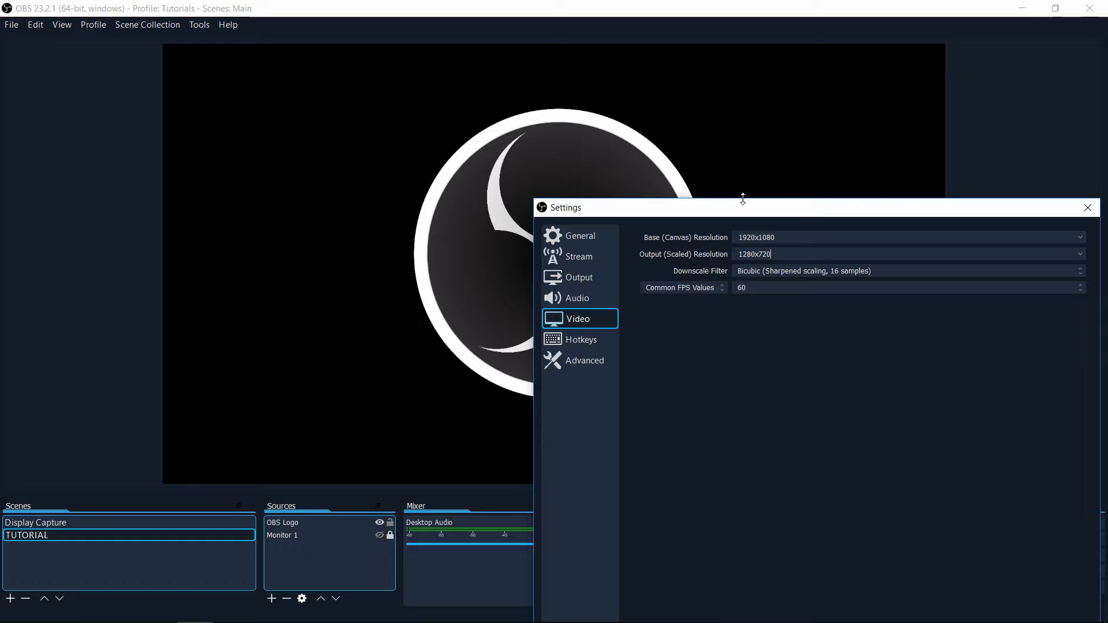
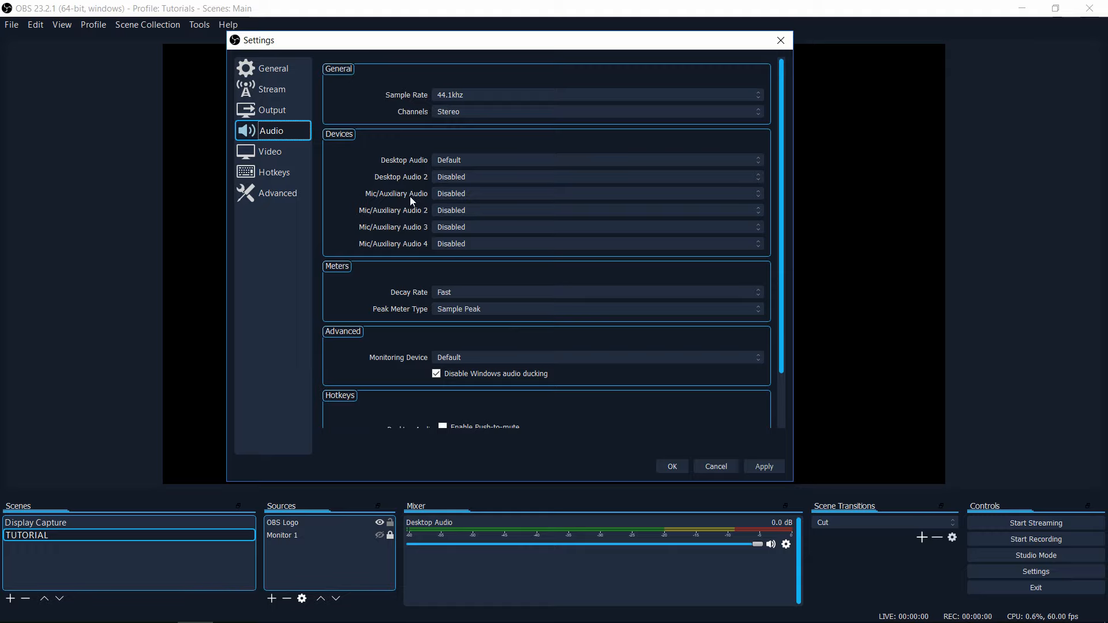
Set Mic/Auxiliary Audio to Microphone (USB Audio Device), keep Desktop Audio on Default, and apply.
{"action": "left_click", "coordinate": [442, 195]}
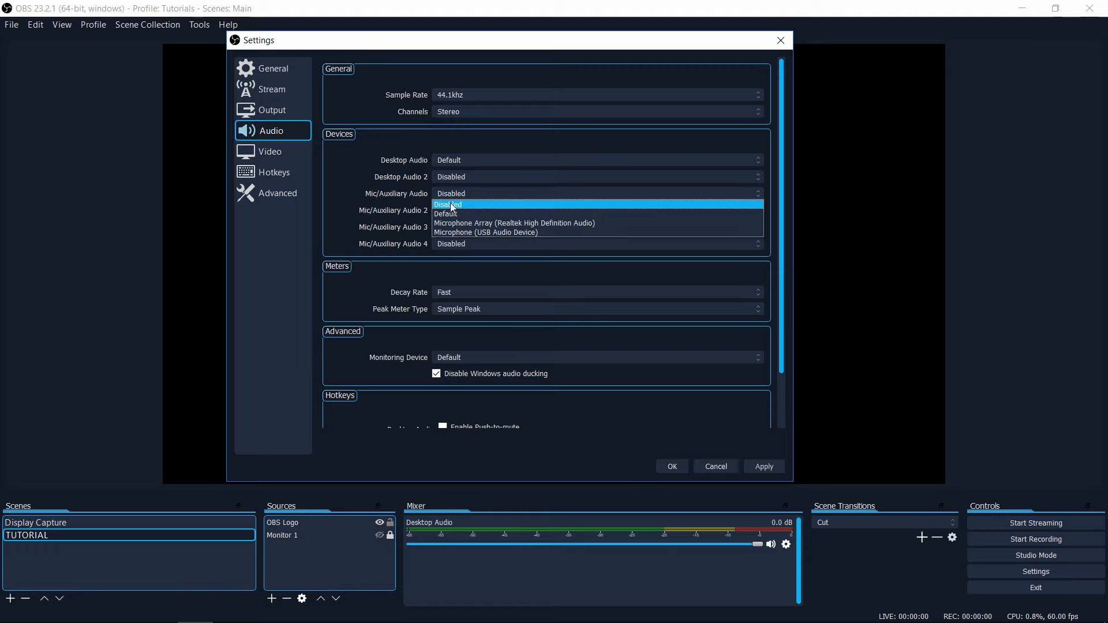
{"action": "left_click", "coordinate": [455, 214]}
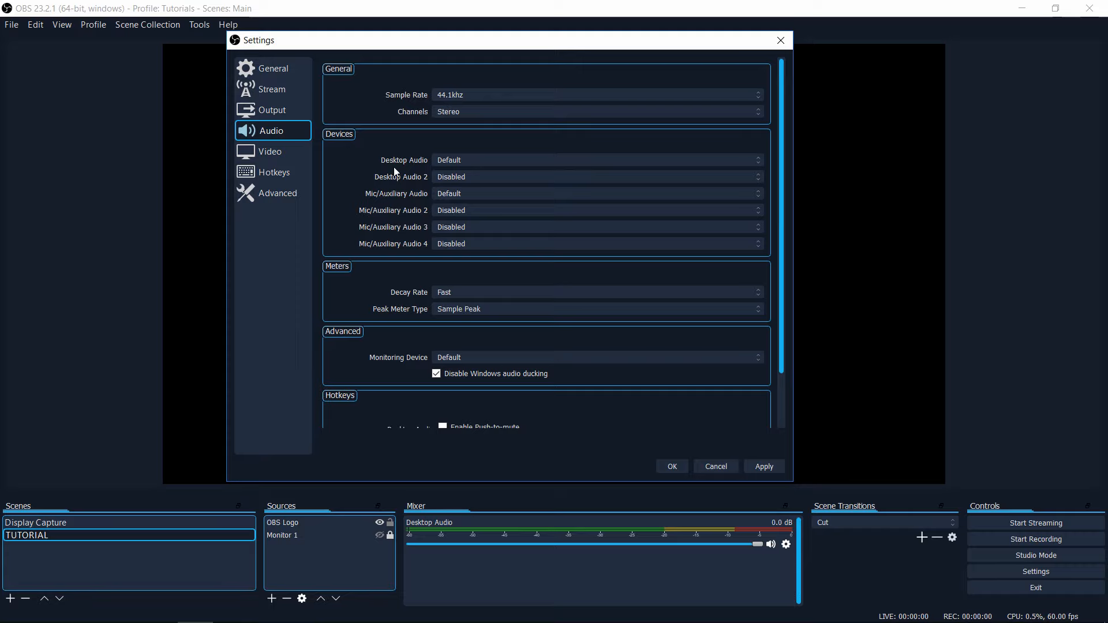
{"action": "left_click", "coordinate": [450, 161]}
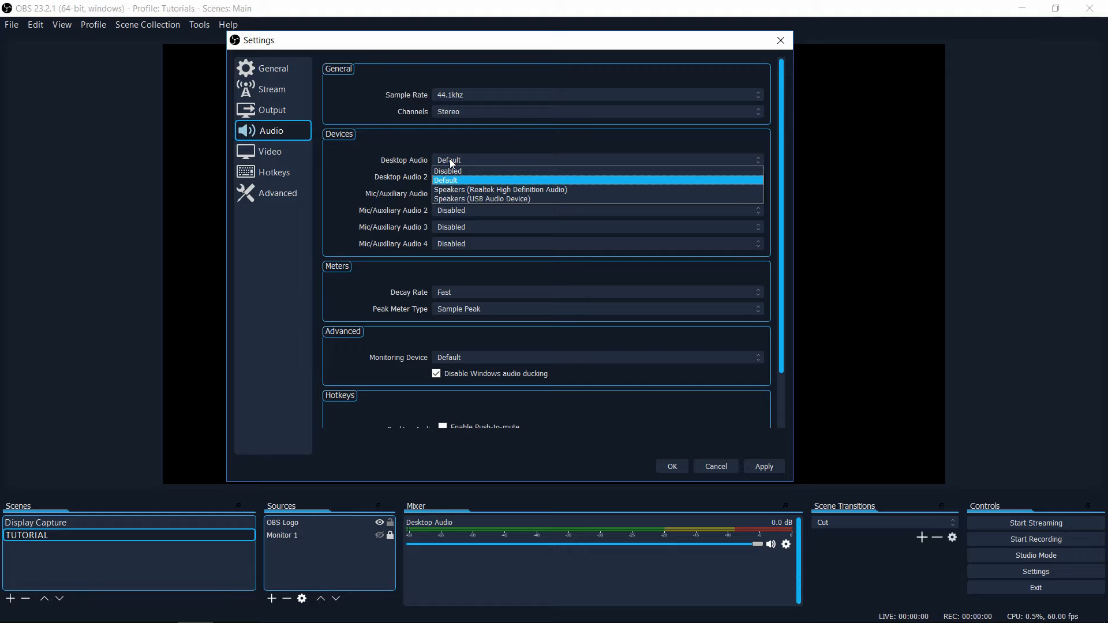
{"action": "left_click", "coordinate": [555, 179]}
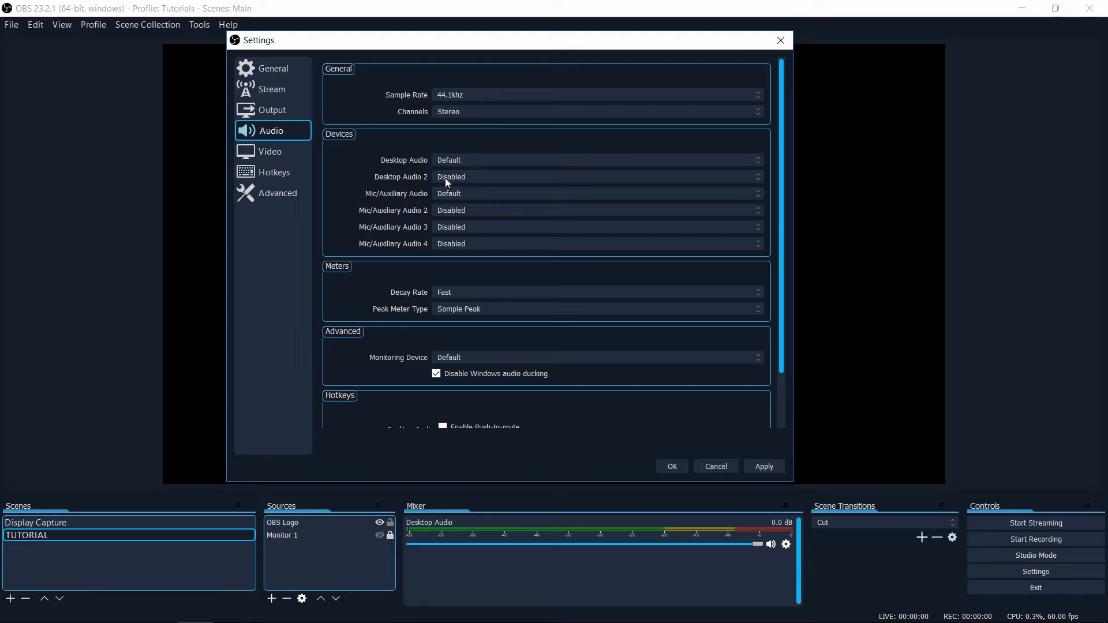
{"action": "left_click", "coordinate": [468, 195]}
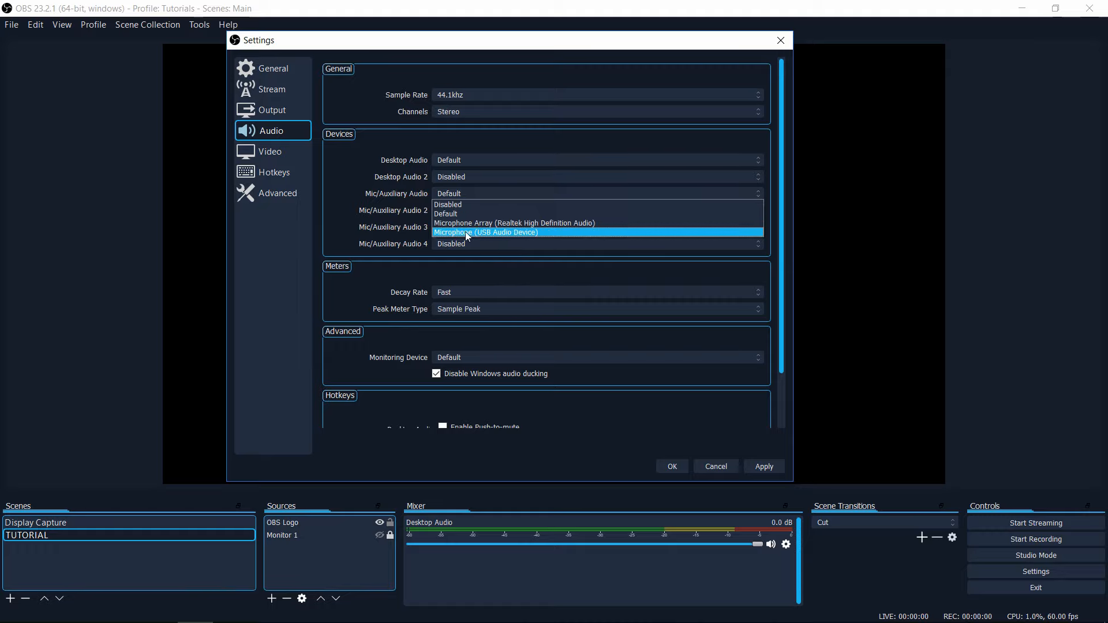
{"action": "left_click", "coordinate": [610, 193]}
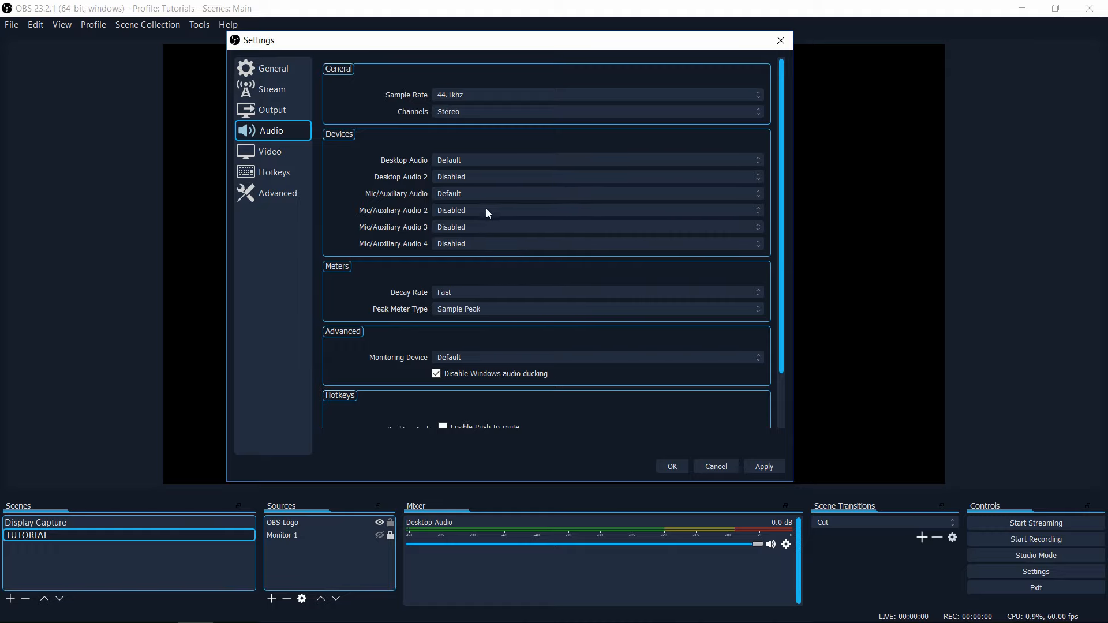
{"action": "left_click", "coordinate": [448, 194]}
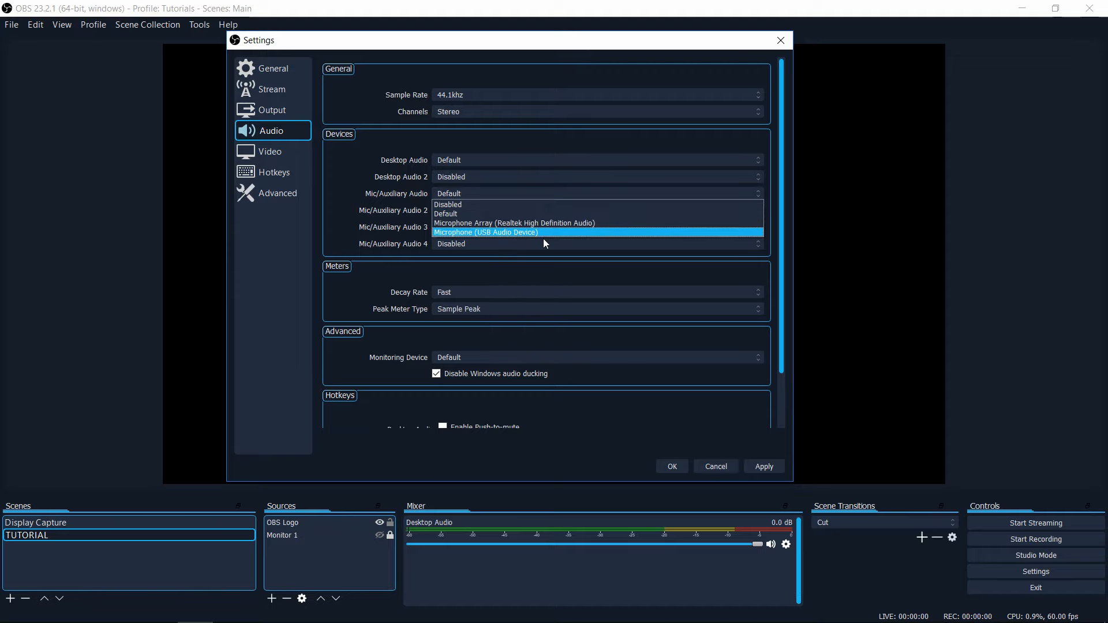
{"action": "left_click", "coordinate": [576, 233]}
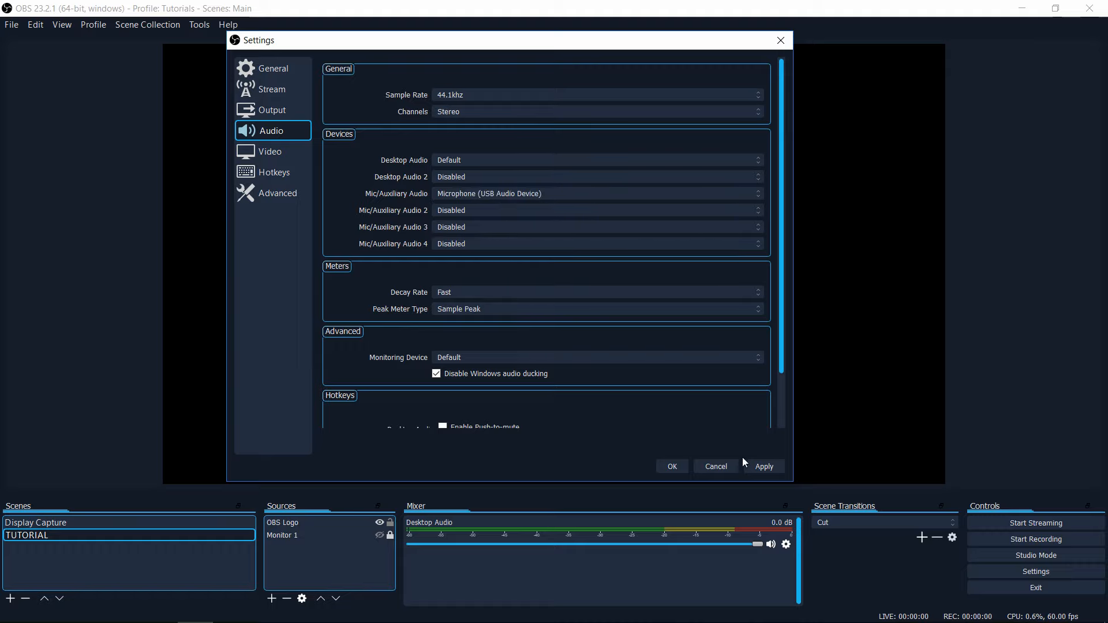
{"action": "left_click", "coordinate": [766, 465]}
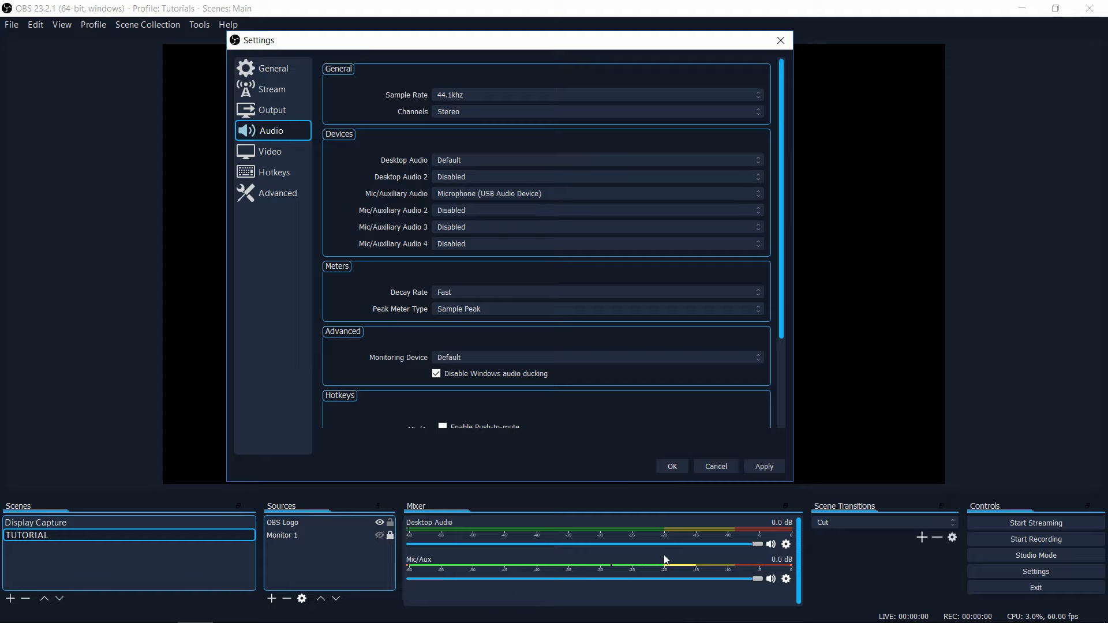
{"action": "left_click", "coordinate": [675, 468]}
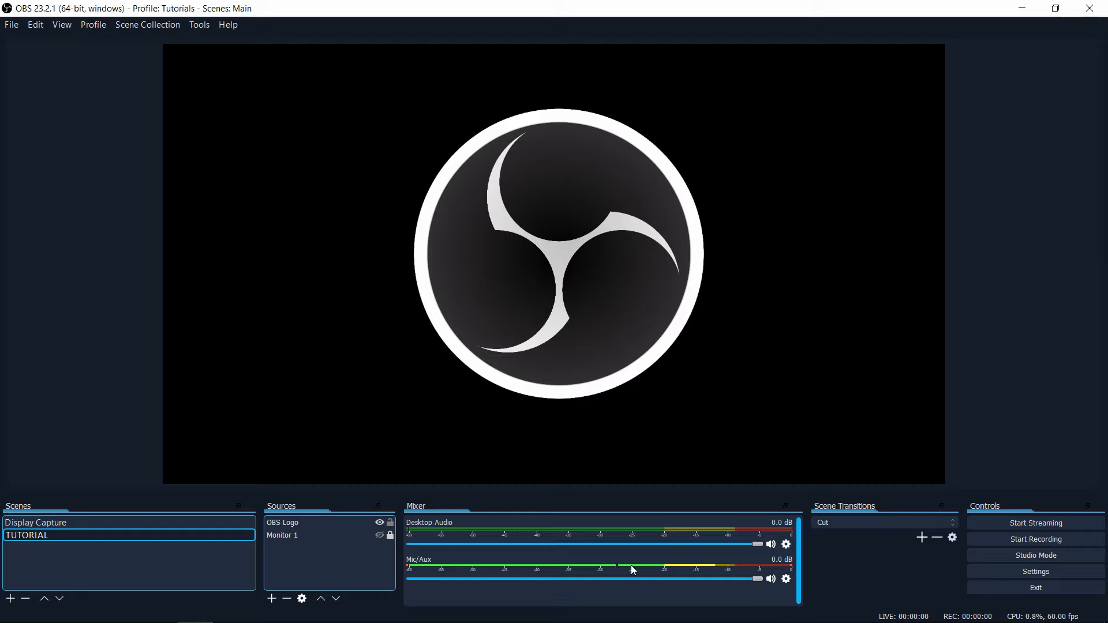
{"action": "left_click", "coordinate": [787, 581]}
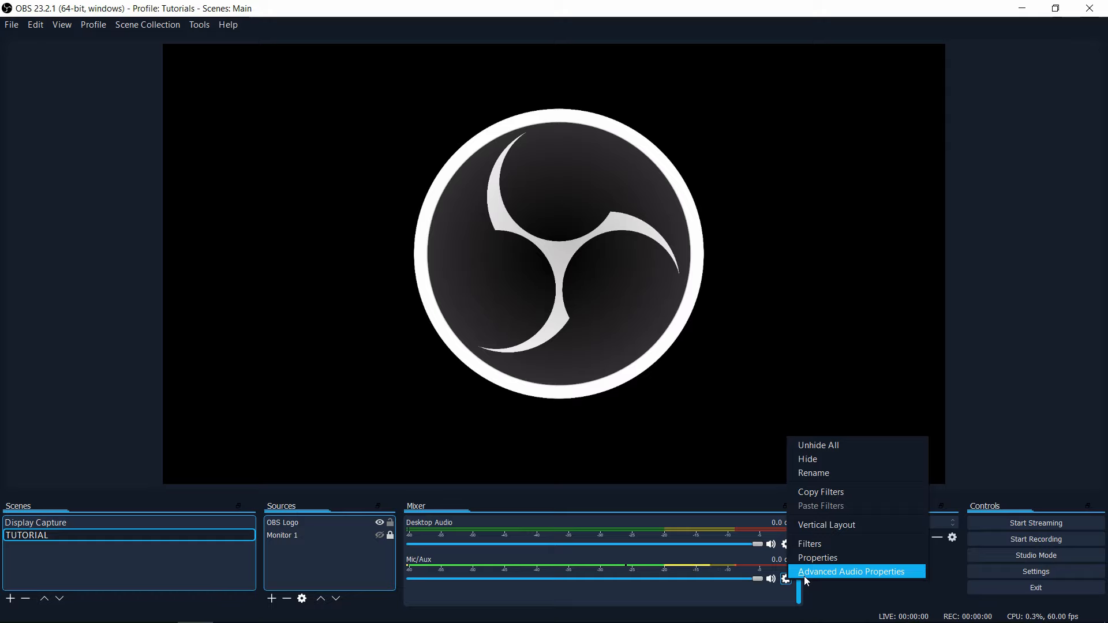
{"action": "left_click", "coordinate": [805, 577]}
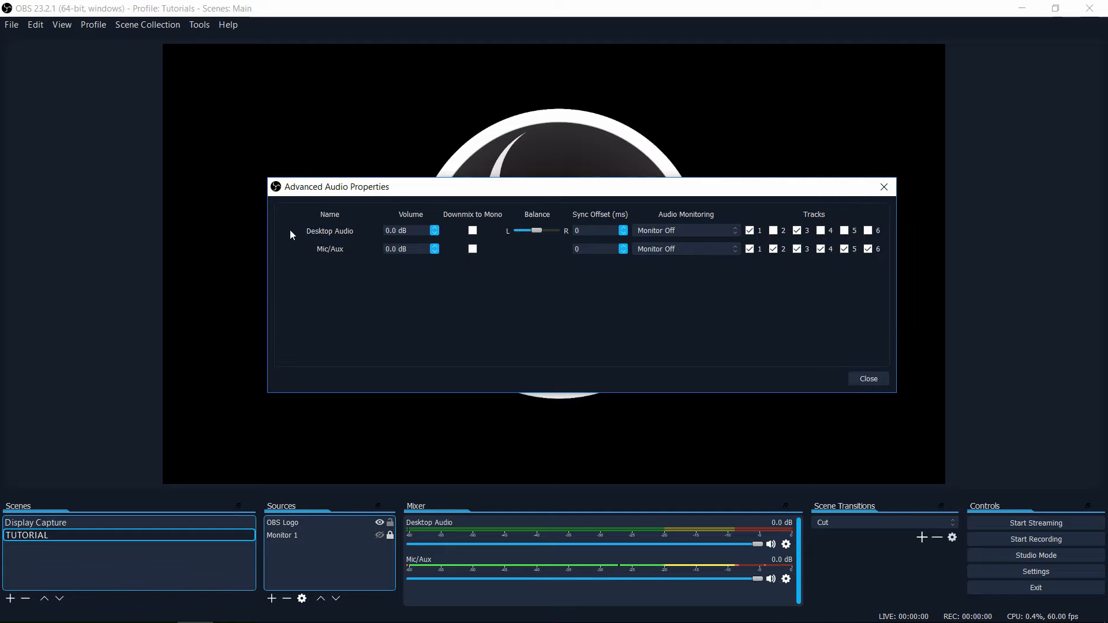
{"action": "left_click", "coordinate": [651, 252]}
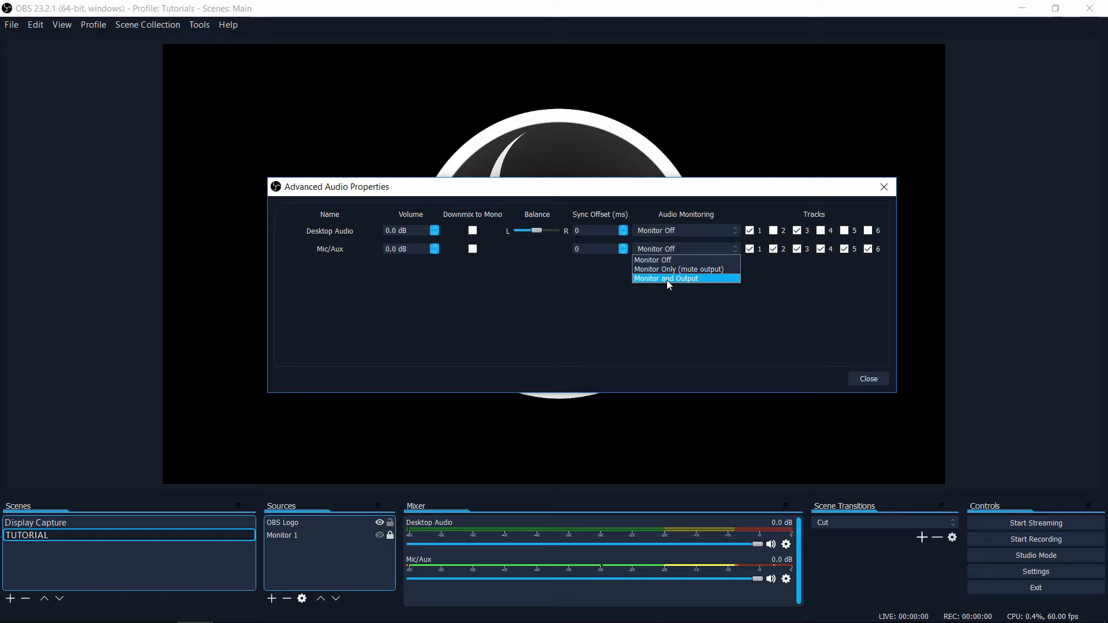
{"action": "left_click", "coordinate": [667, 280]}
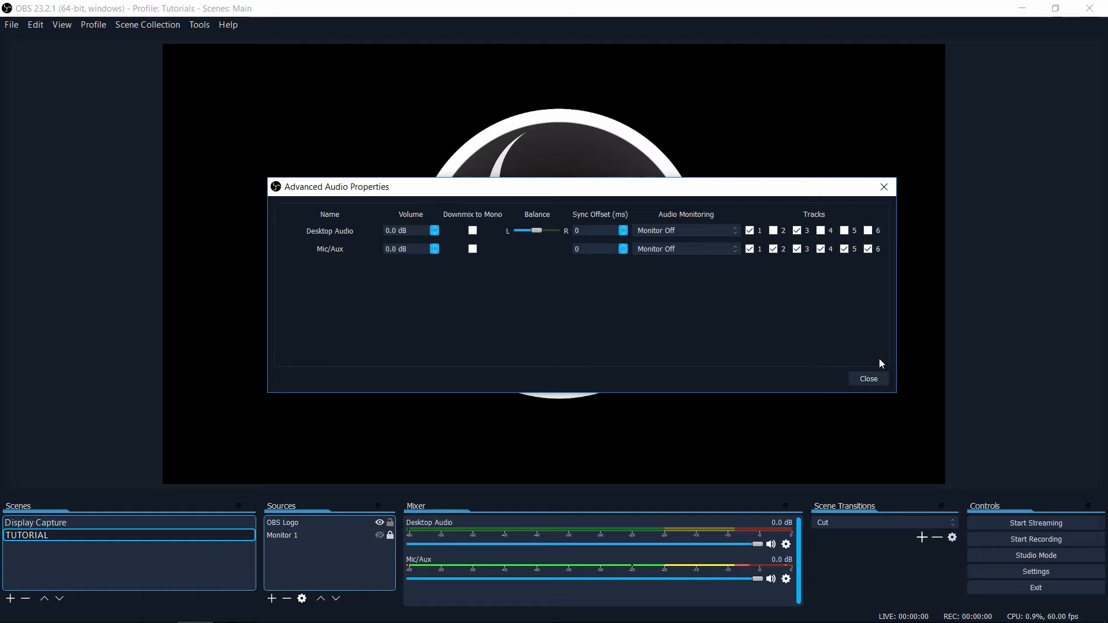
{"action": "left_click", "coordinate": [868, 378]}
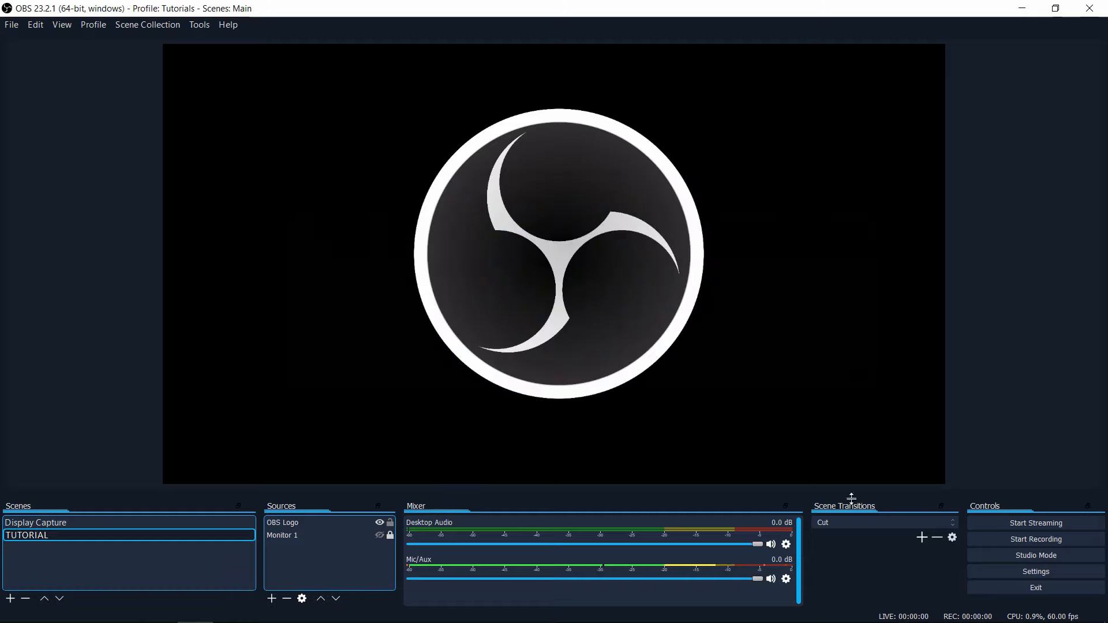
Add a Noise Suppression filter to Mic/Aux with its suppression level at -60 dB.
{"action": "left_click", "coordinate": [786, 579]}
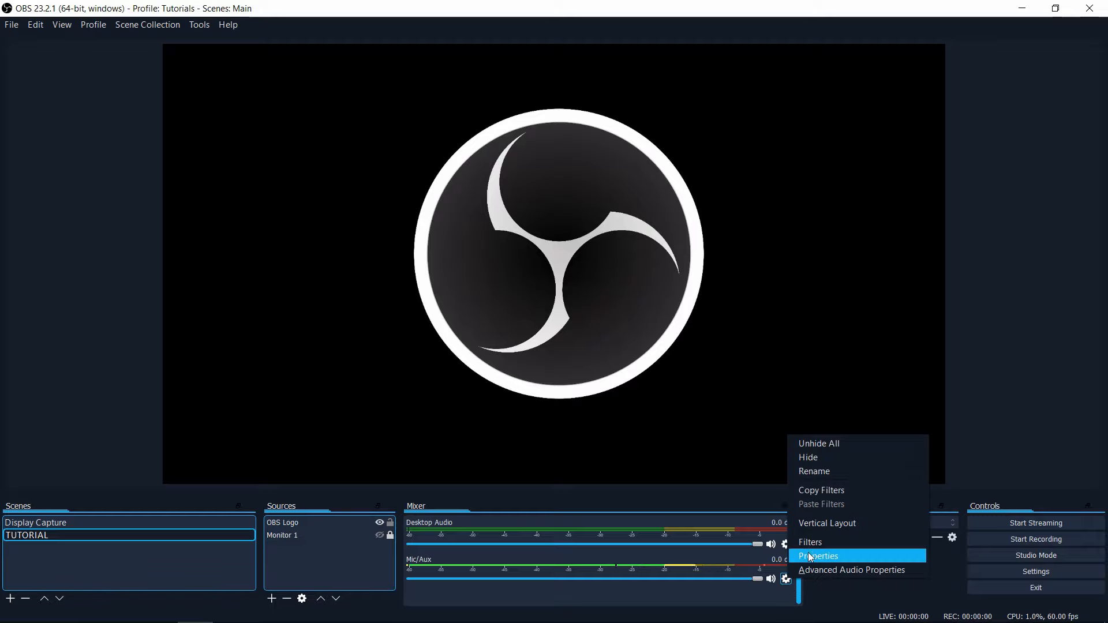
{"action": "left_click", "coordinate": [813, 542]}
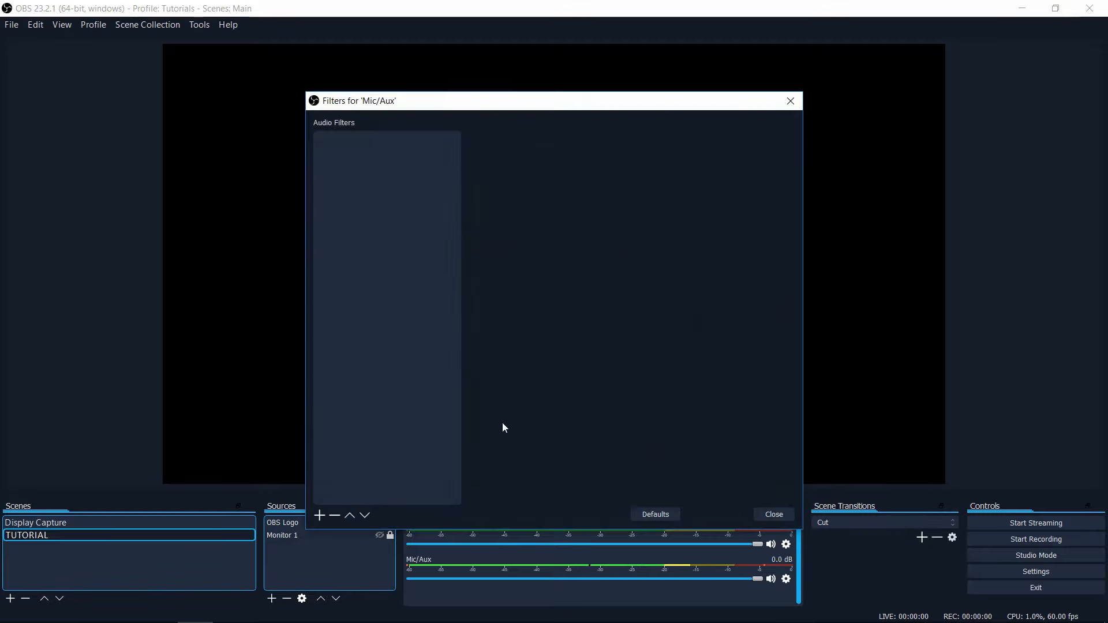
{"action": "left_click_drag", "start_coordinate": [475, 103], "coordinate": [474, 62]}
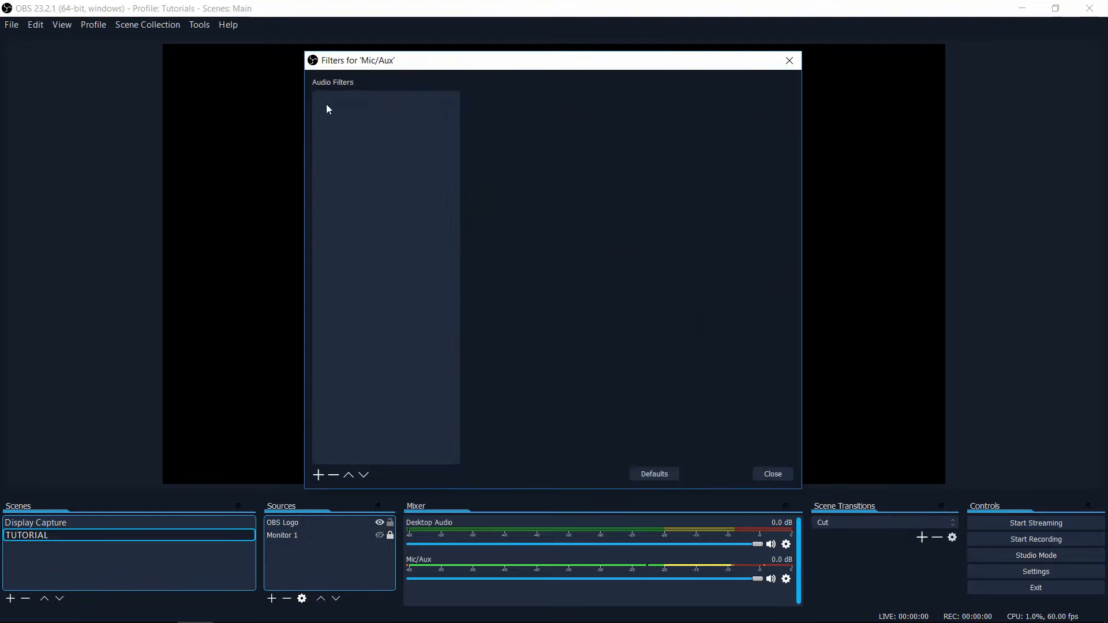
{"action": "left_click", "coordinate": [319, 475]}
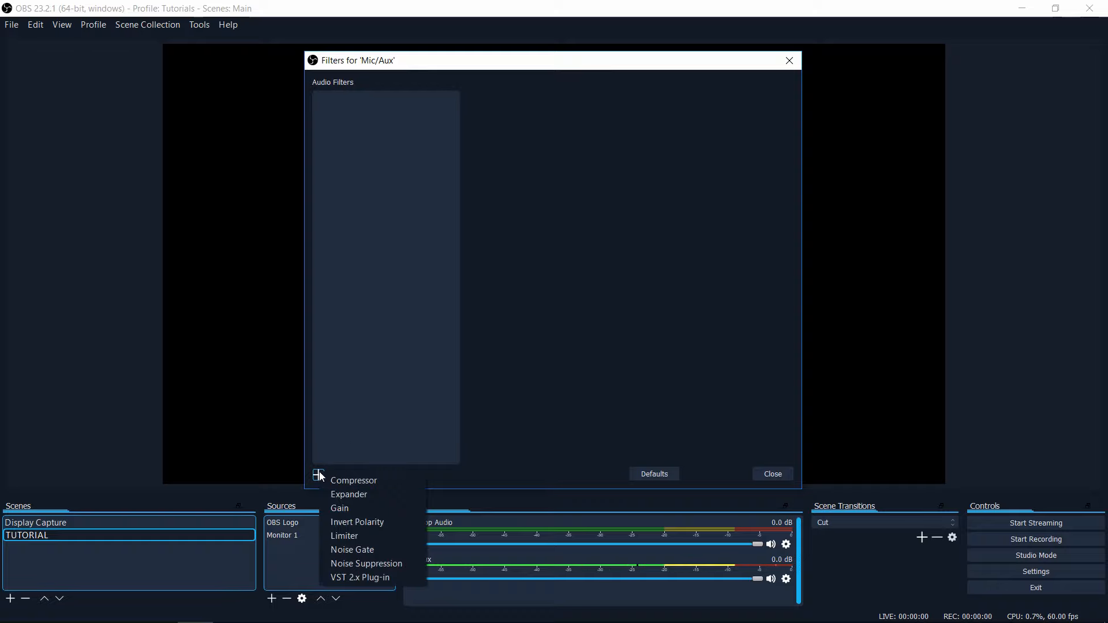
{"action": "left_click", "coordinate": [375, 563]}
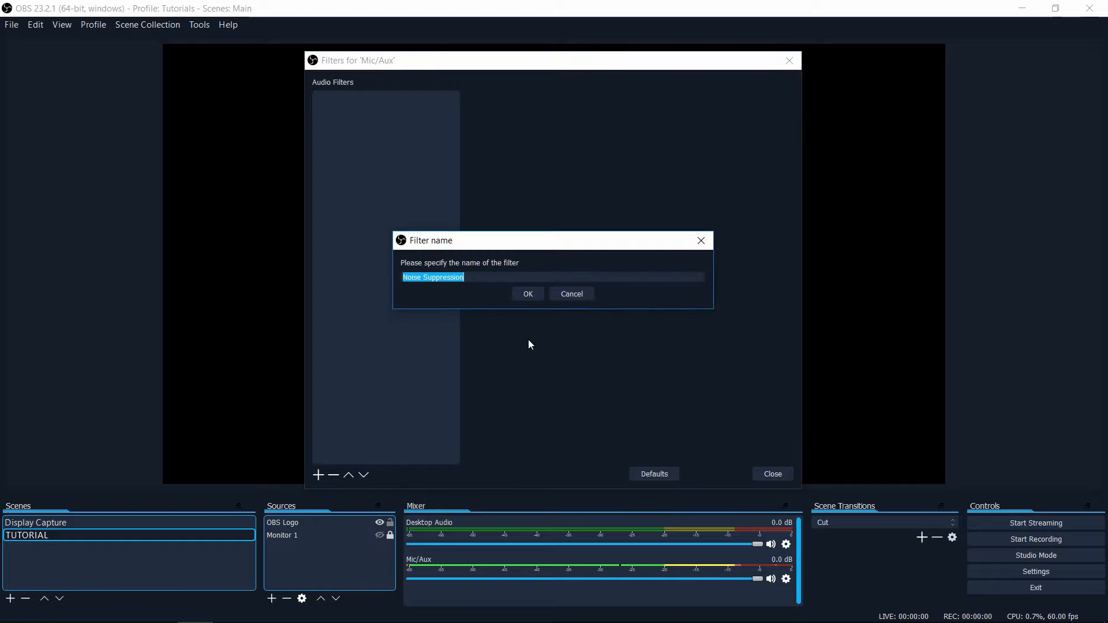
{"action": "left_click", "coordinate": [540, 297]}
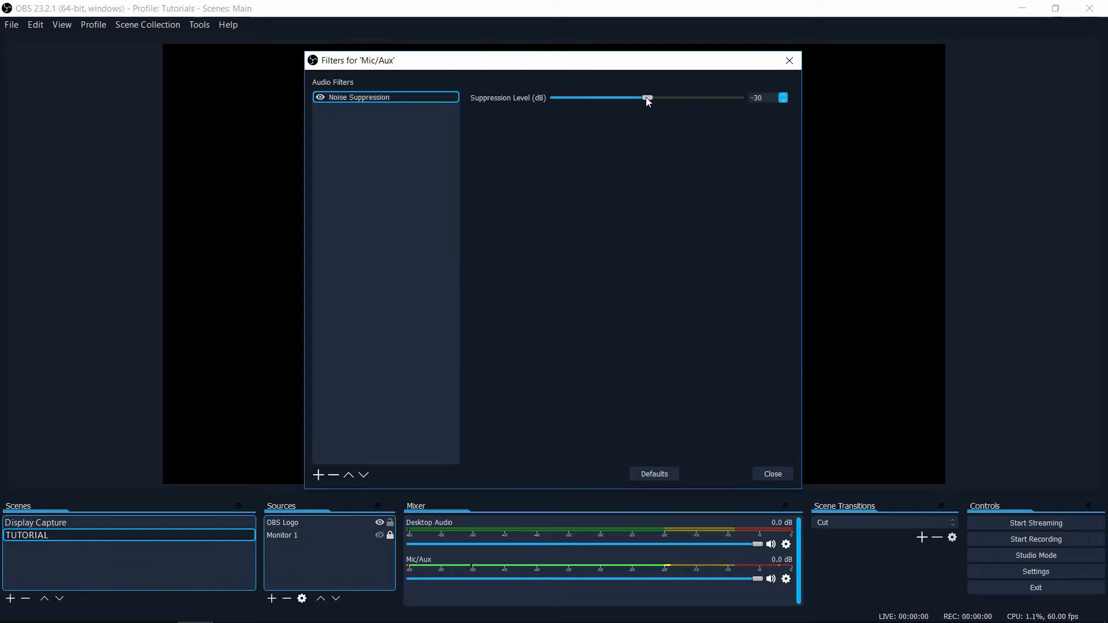
{"action": "left_click_drag", "start_coordinate": [646, 97], "coordinate": [552, 99]}
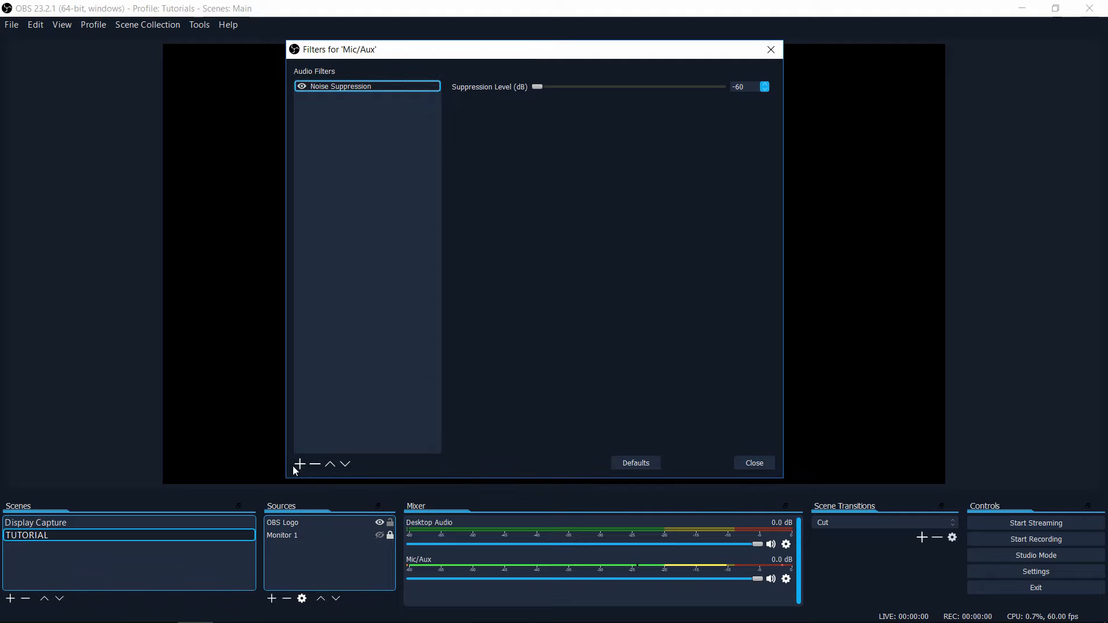
Add a VST 2.x filter named 'ReaperFilter' that loads reafir_standalone, and open its interface.
{"action": "left_click", "coordinate": [300, 464]}
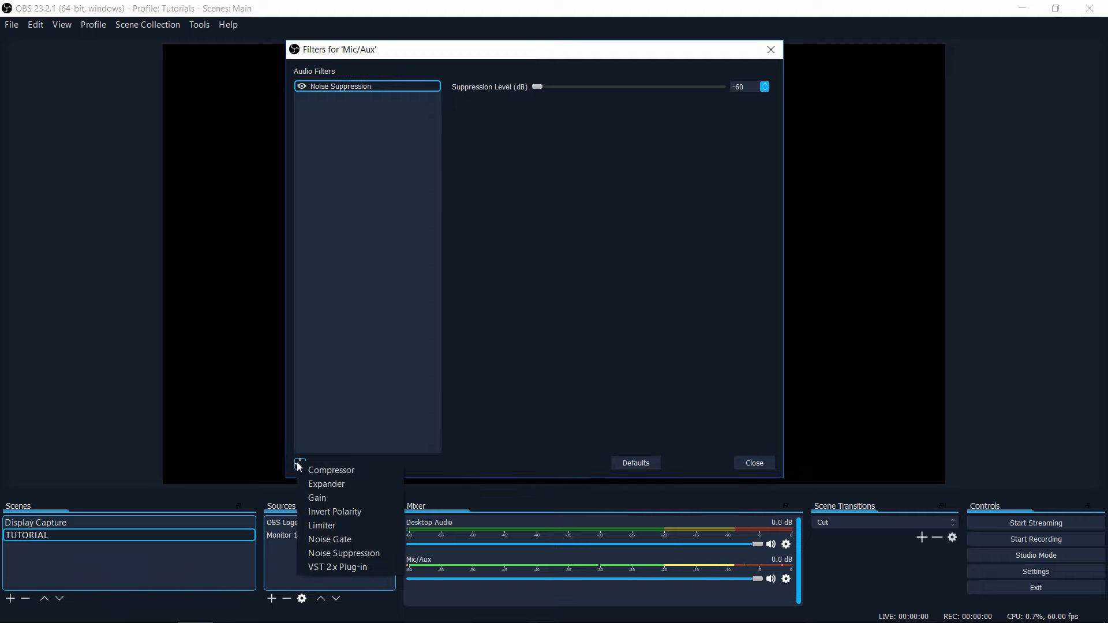
{"action": "left_click", "coordinate": [349, 567]}
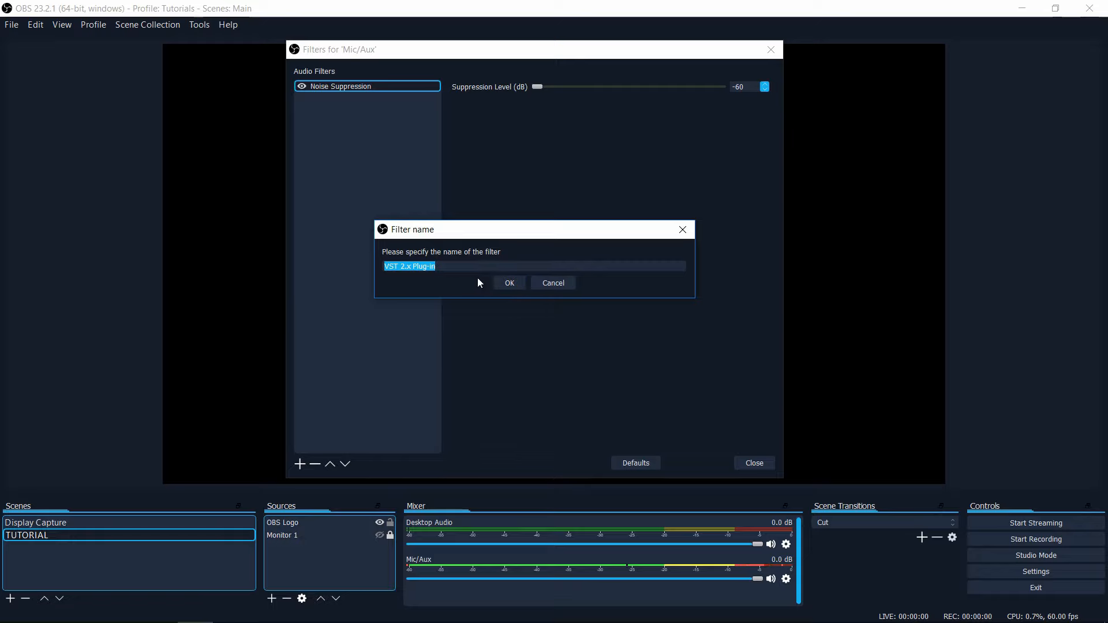
{"action": "type", "text": "ReaperFilter"}
{"action": "key", "text": "Return"}
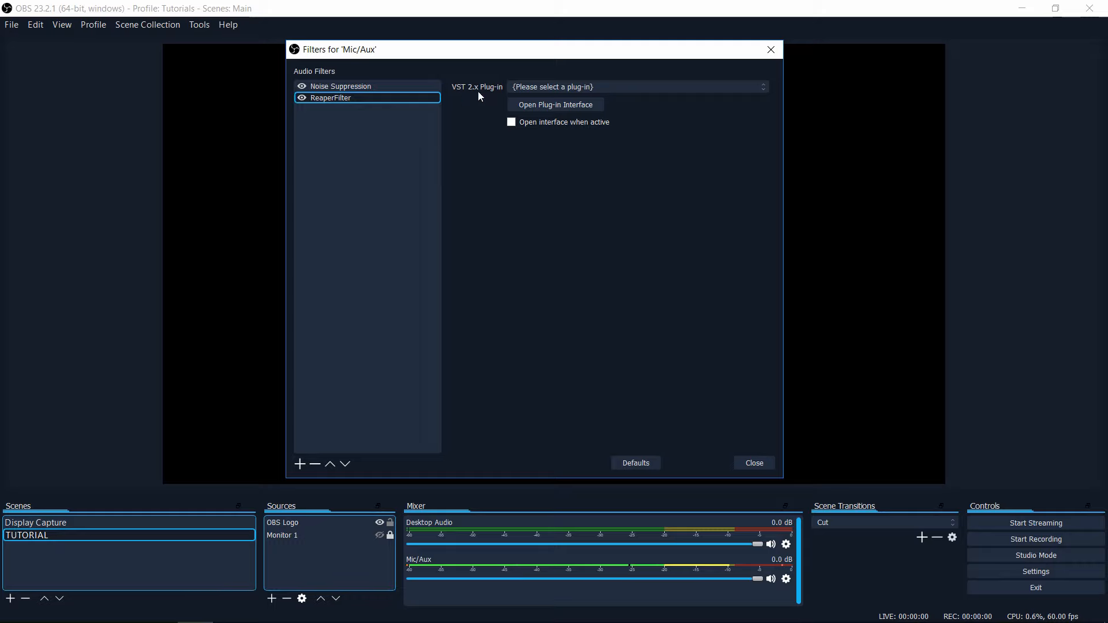
{"action": "left_click", "coordinate": [547, 88]}
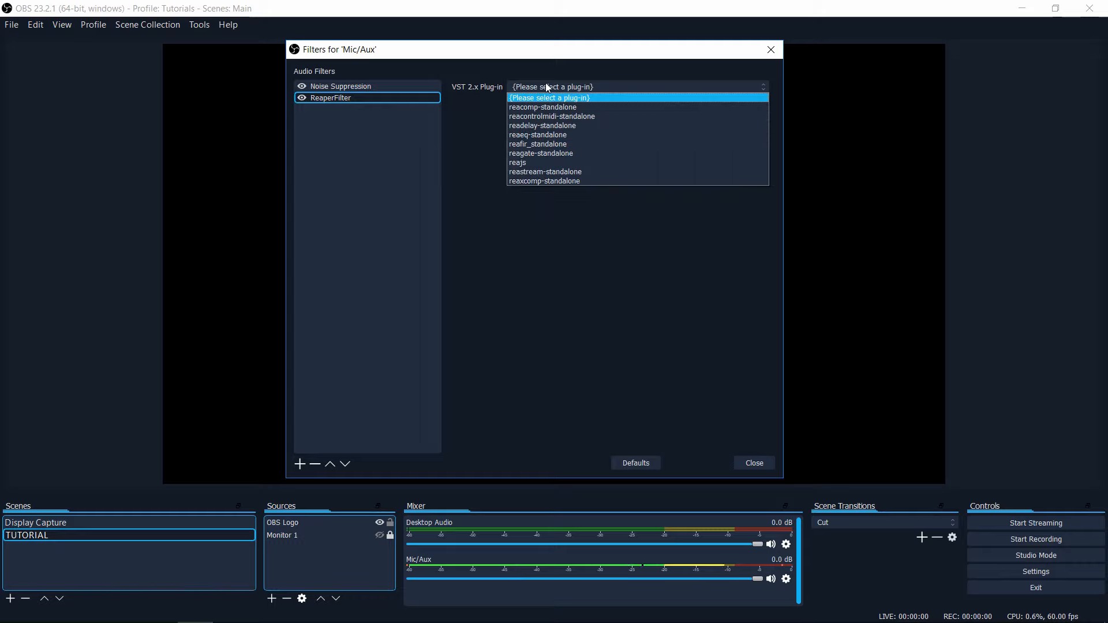
{"action": "left_click", "coordinate": [552, 146]}
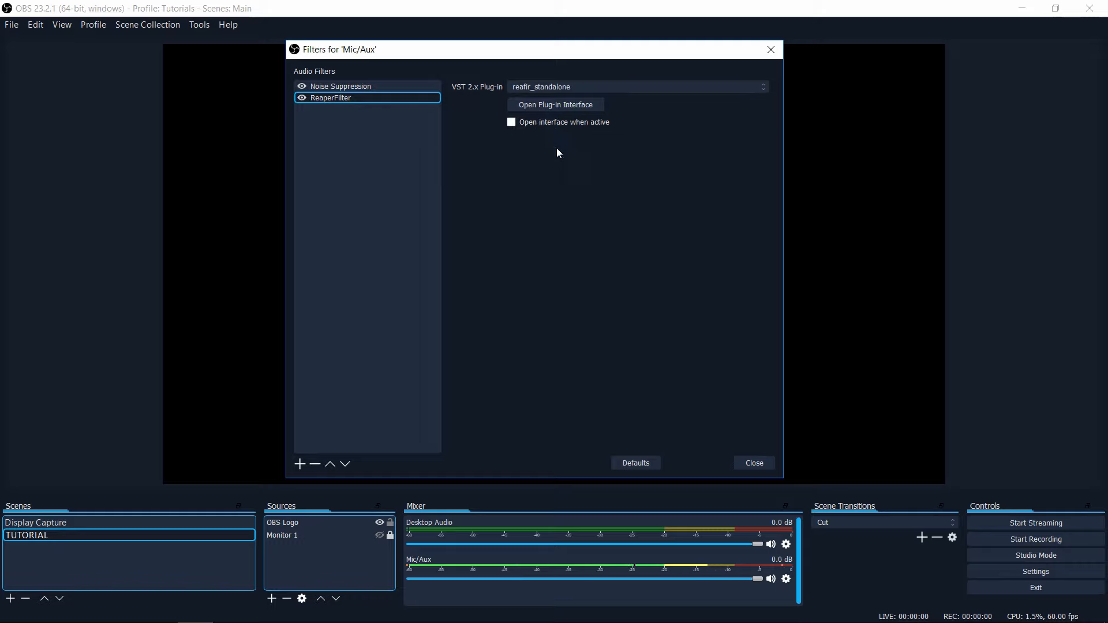
{"action": "left_click", "coordinate": [579, 107]}
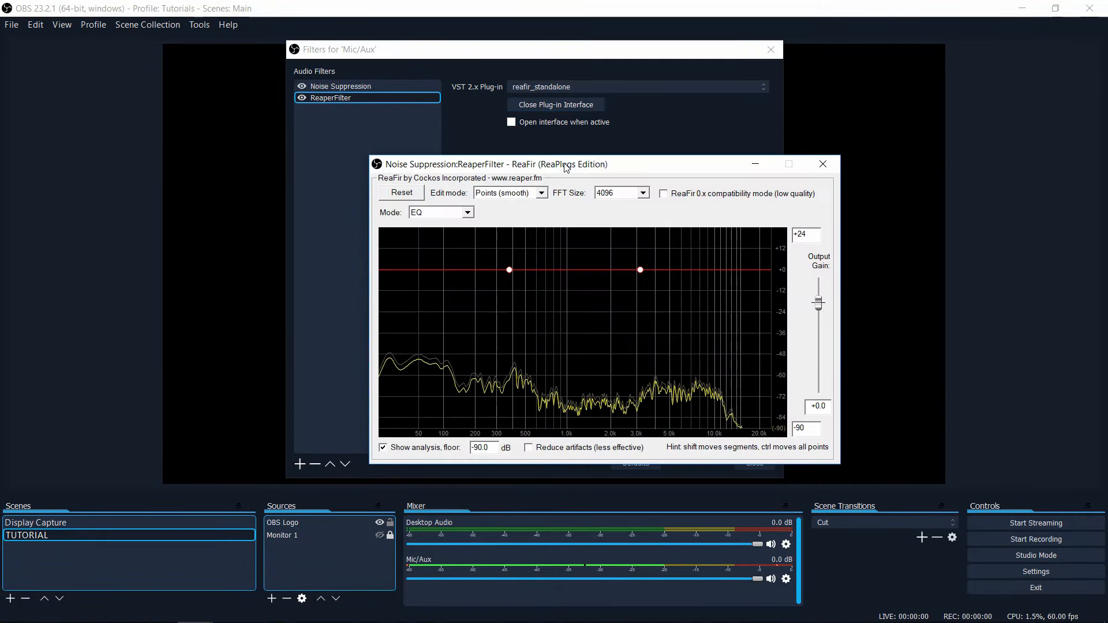
Switch ReaFir to Subtract mode, capture a background-noise profile, and close the plug-in window.
{"action": "left_click_drag", "start_coordinate": [566, 168], "coordinate": [565, 171]}
{"action": "left_click", "coordinate": [440, 217]}
{"action": "left_click", "coordinate": [435, 261]}
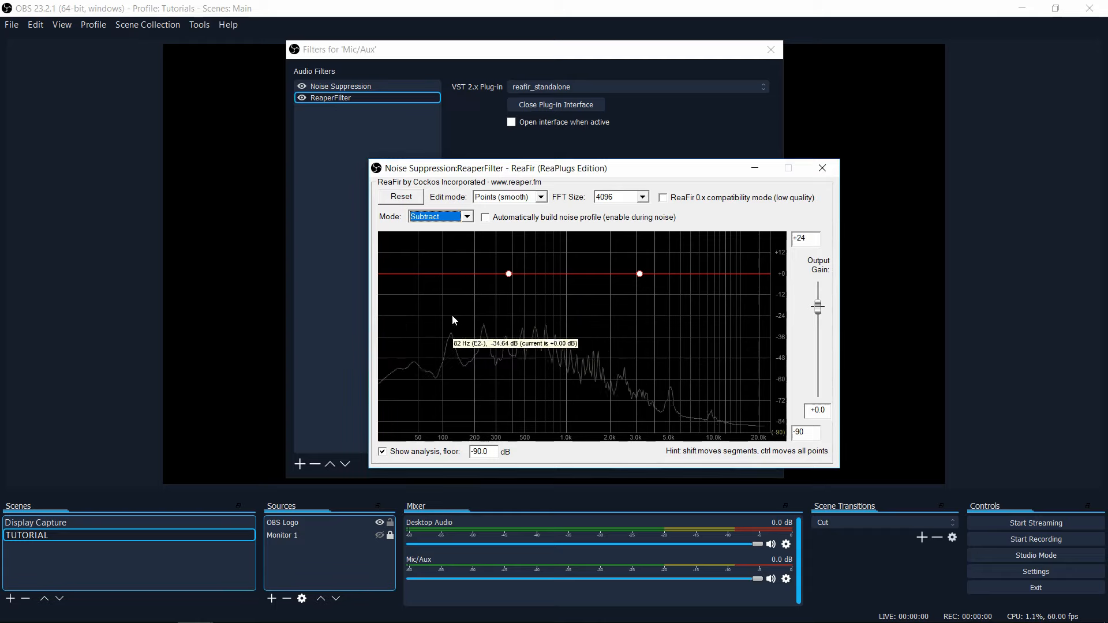
{"action": "left_click", "coordinate": [487, 219]}
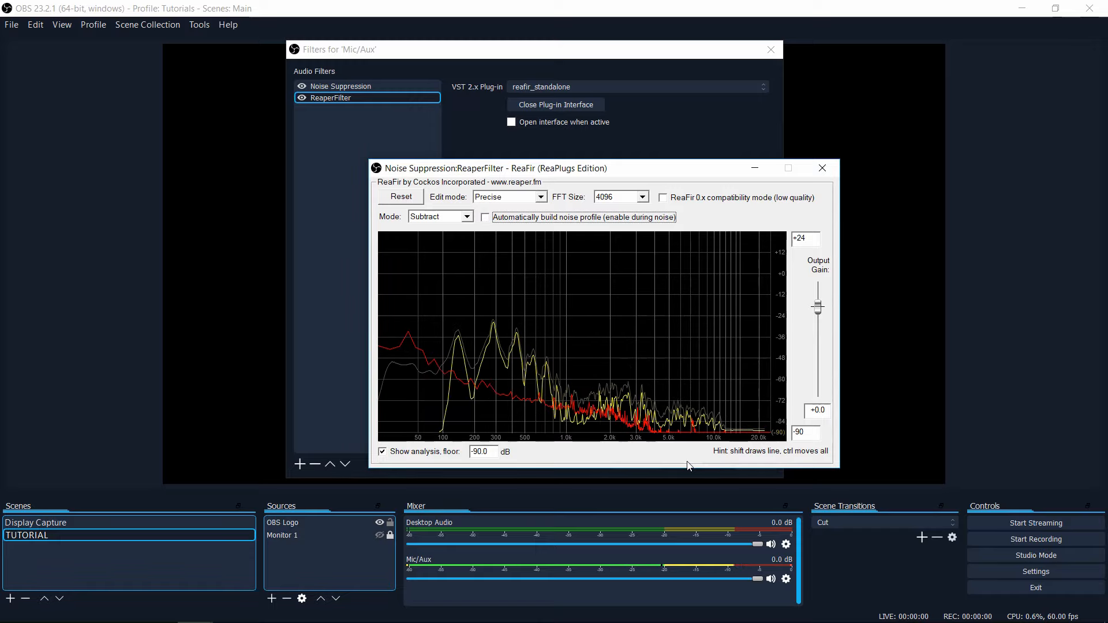
{"action": "key", "text": "alt+F4"}
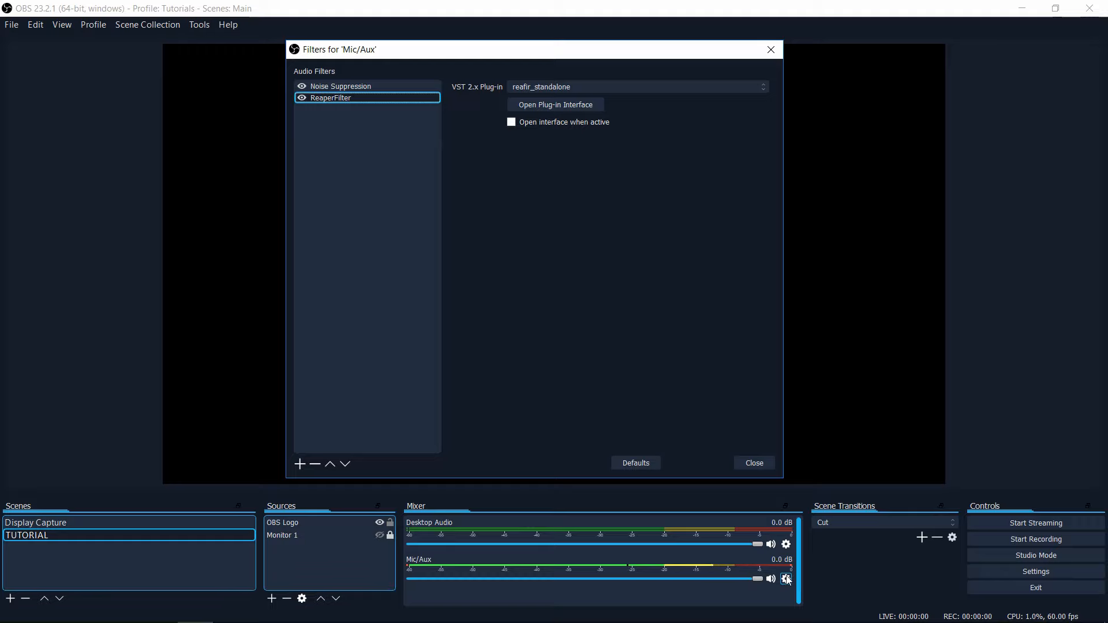
Add a Compressor filter to Mic/Aux and close its filters window.
{"action": "left_click", "coordinate": [299, 464]}
{"action": "left_click", "coordinate": [344, 478]}
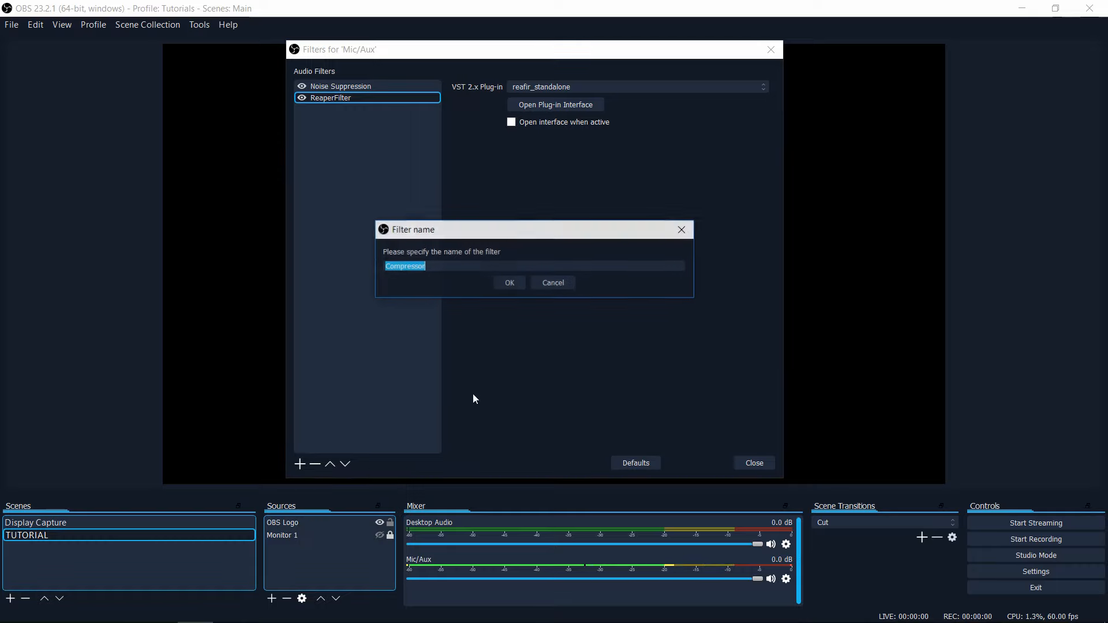
{"action": "left_click", "coordinate": [513, 281]}
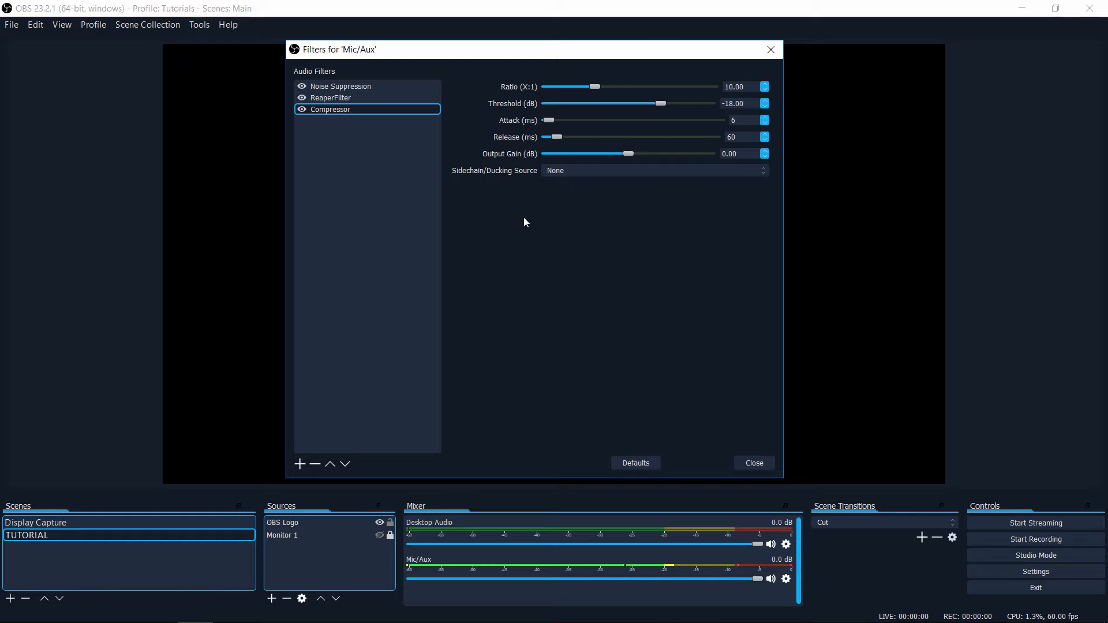
{"action": "left_click", "coordinate": [754, 463]}
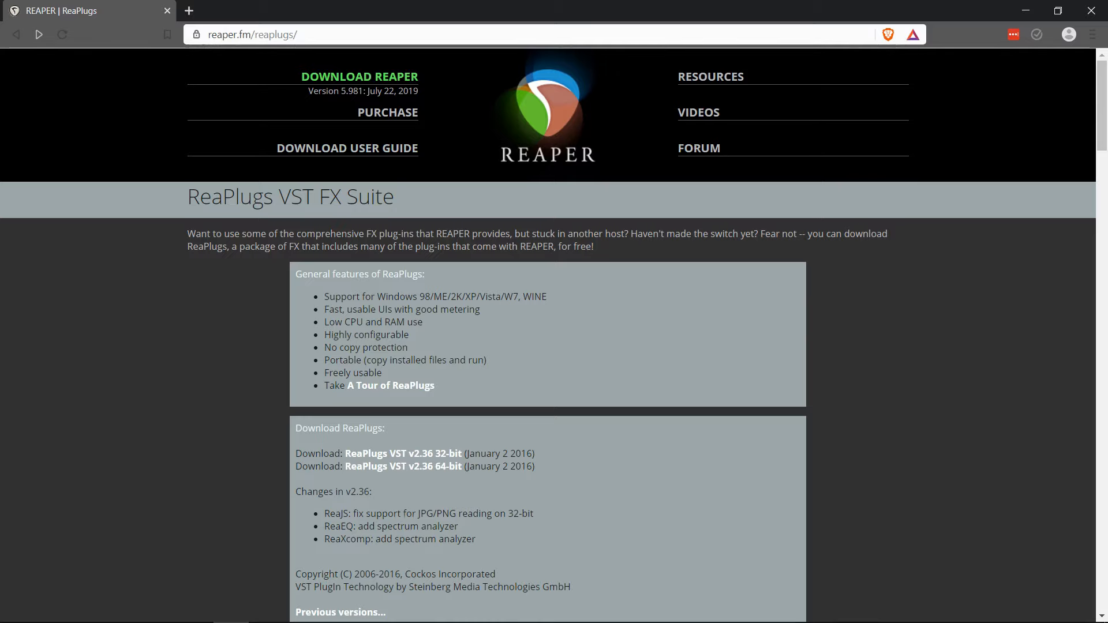
{"action": "scroll", "coordinate": [220, 361], "scroll_direction": "down", "scroll_amount": 2}
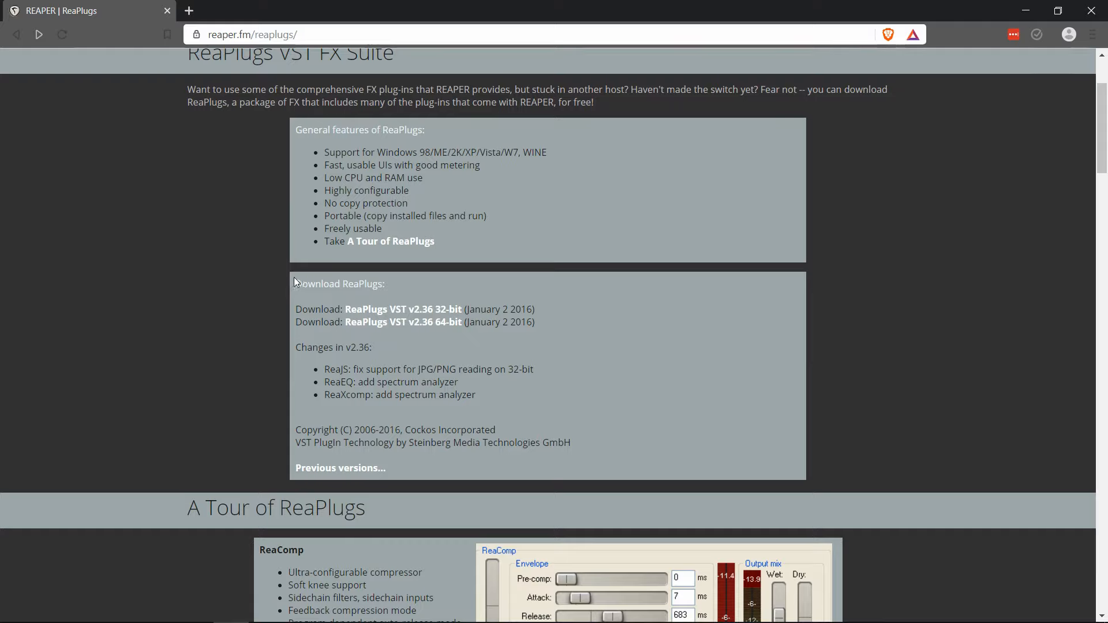
{"action": "left_click_drag", "start_coordinate": [293, 280], "coordinate": [541, 323]}
{"action": "left_click", "coordinate": [552, 327]}
{"action": "scroll", "coordinate": [563, 327], "scroll_direction": "up", "scroll_amount": 2}
{"action": "scroll", "coordinate": [563, 328], "scroll_direction": "down", "scroll_amount": 2}
{"action": "left_click_drag", "start_coordinate": [293, 303], "coordinate": [567, 327]}
{"action": "left_click", "coordinate": [567, 327]}
{"action": "scroll", "coordinate": [575, 271], "scroll_direction": "up", "scroll_amount": 2}
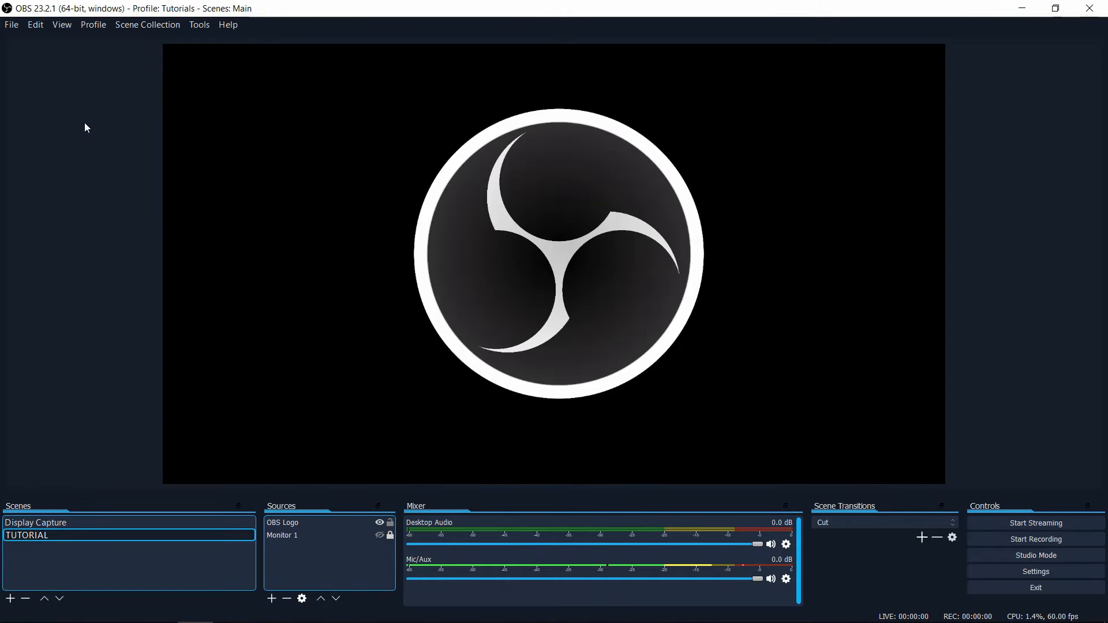
In Settings > Output, toggle Output Mode to Simple and back to Advanced, then view Recording options.
{"action": "left_click", "coordinate": [13, 24]}
{"action": "left_click", "coordinate": [45, 75]}
{"action": "left_click", "coordinate": [10, 24]}
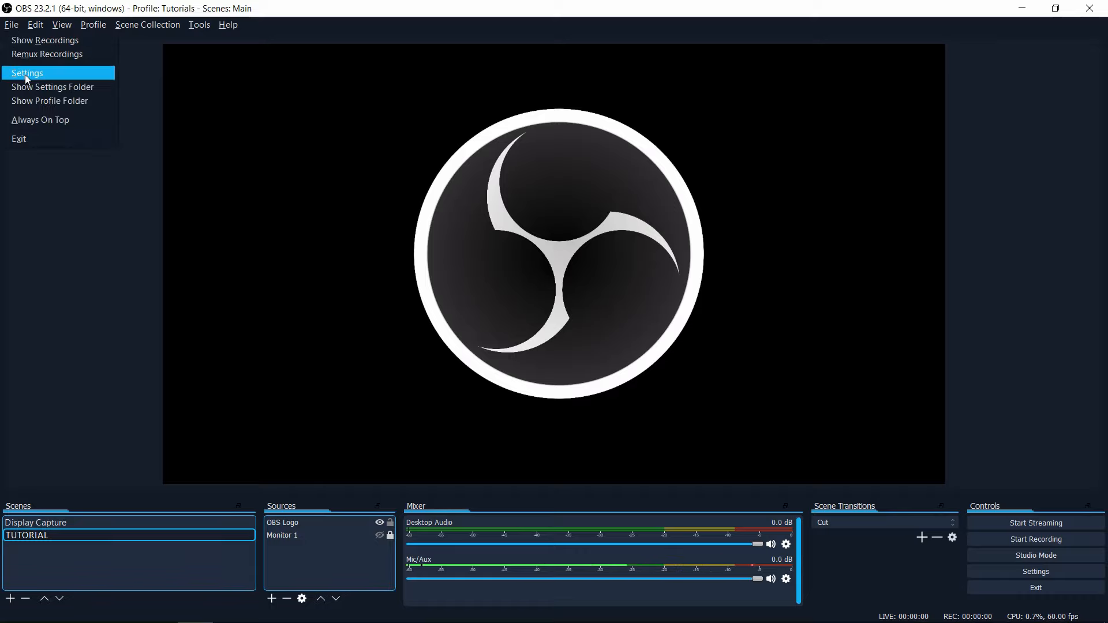
{"action": "left_click", "coordinate": [26, 73]}
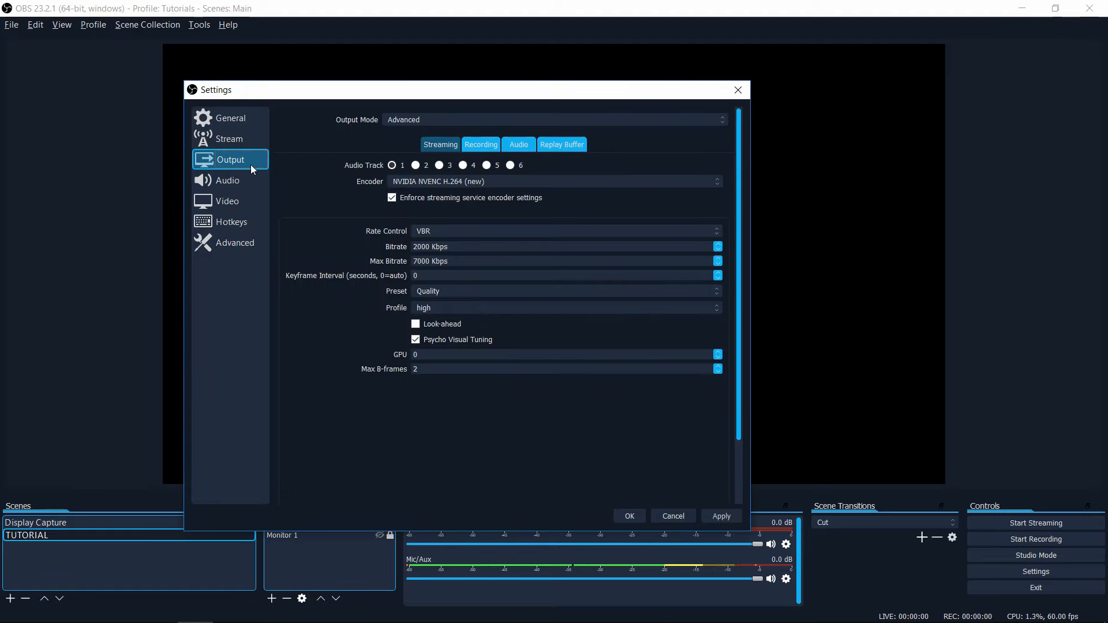
{"action": "left_click", "coordinate": [408, 118]}
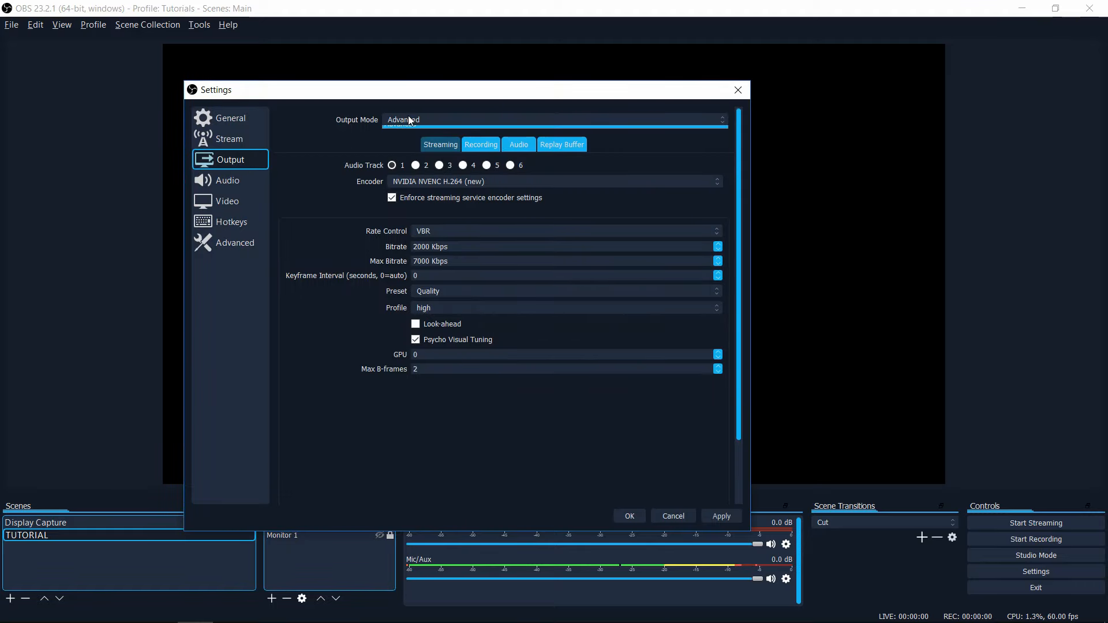
{"action": "left_click", "coordinate": [414, 131]}
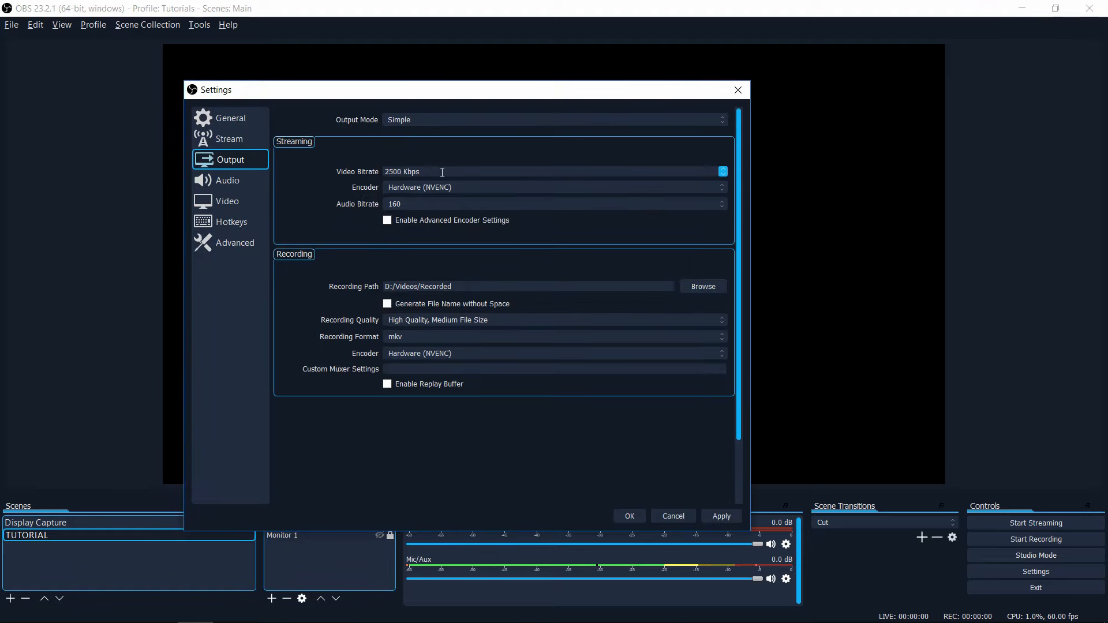
{"action": "left_click", "coordinate": [443, 123]}
{"action": "left_click", "coordinate": [421, 141]}
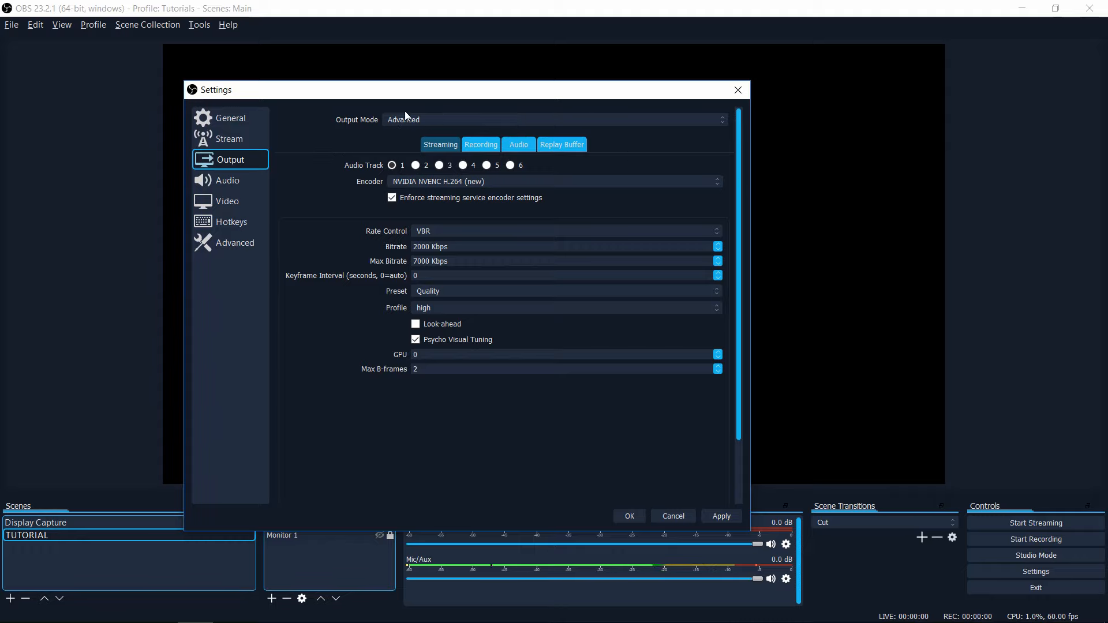
{"action": "left_click", "coordinate": [481, 147]}
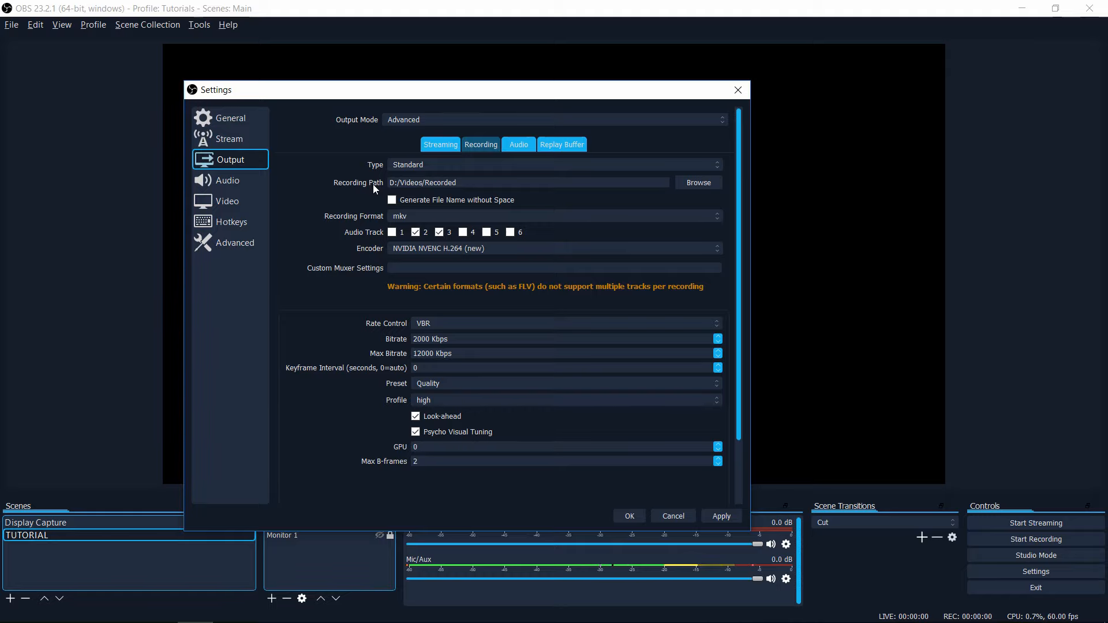
{"action": "left_click", "coordinate": [707, 186]}
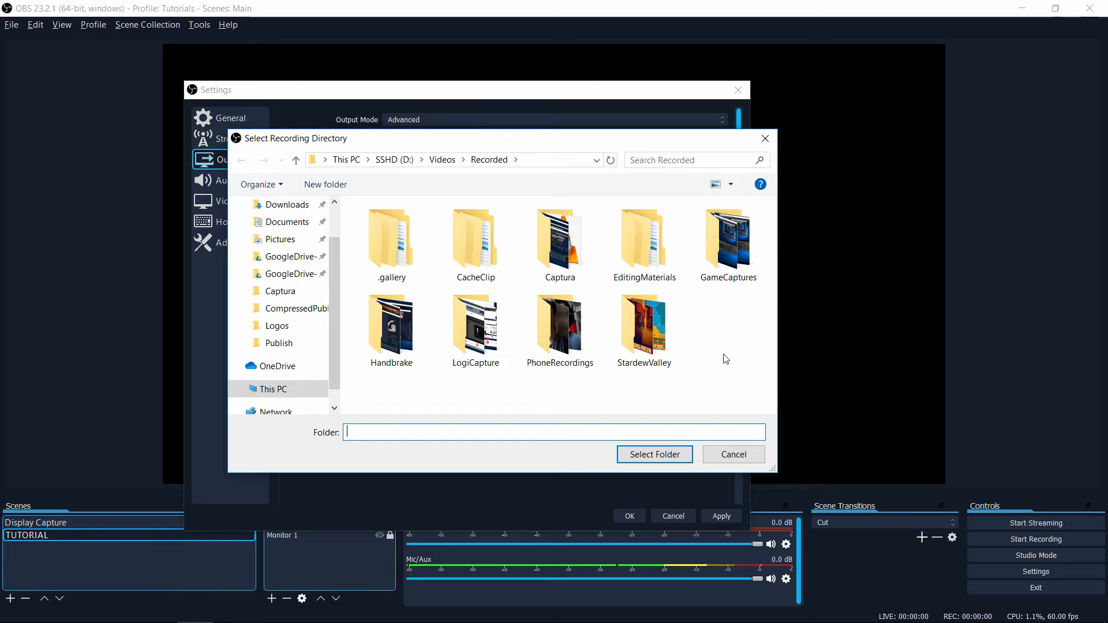
{"action": "left_click", "coordinate": [733, 454]}
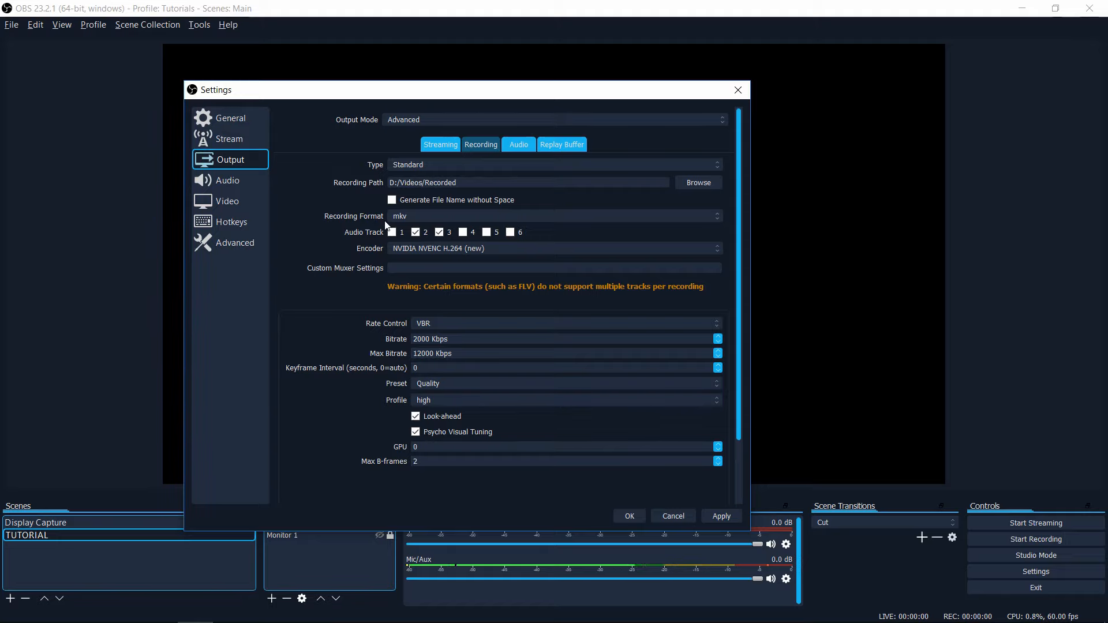
{"action": "left_click", "coordinate": [410, 217]}
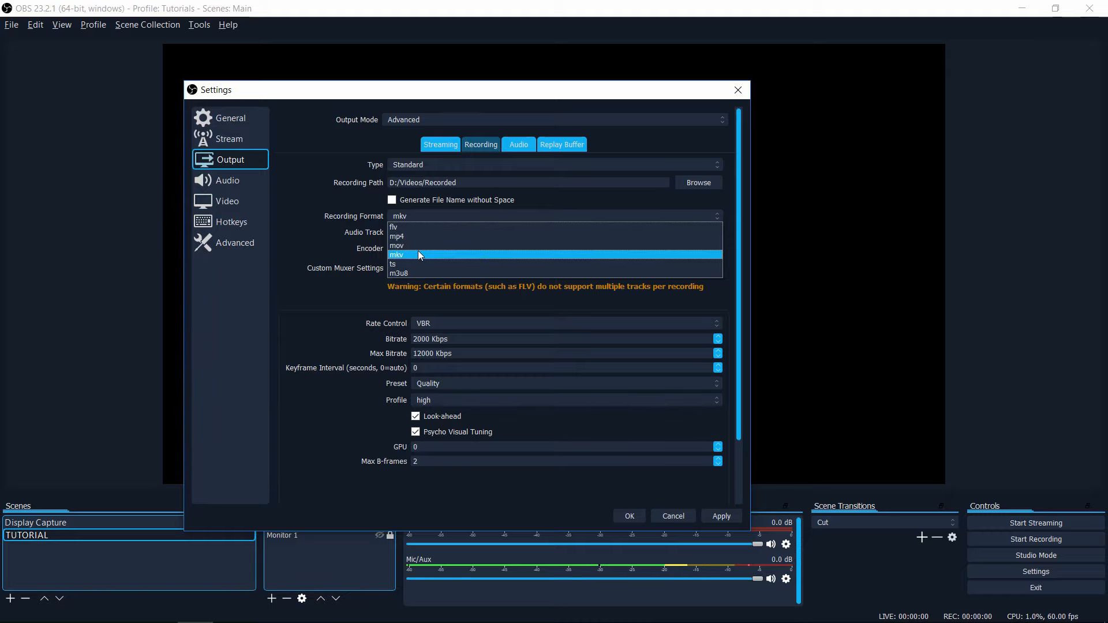
{"action": "left_click", "coordinate": [421, 215]}
{"action": "left_click", "coordinate": [391, 218]}
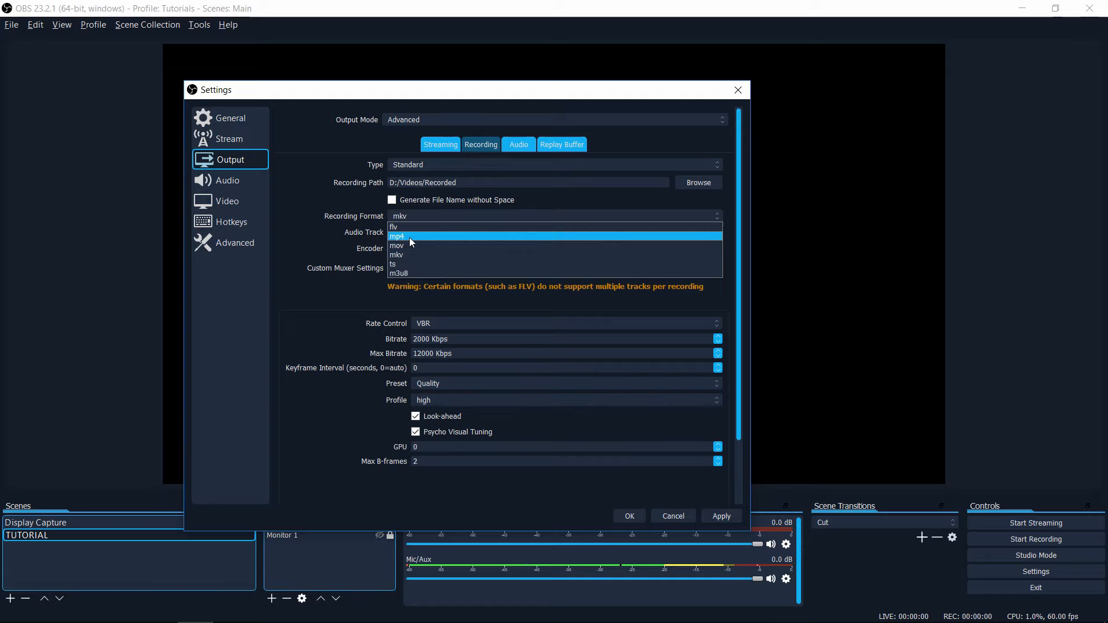
{"action": "left_click", "coordinate": [411, 213]}
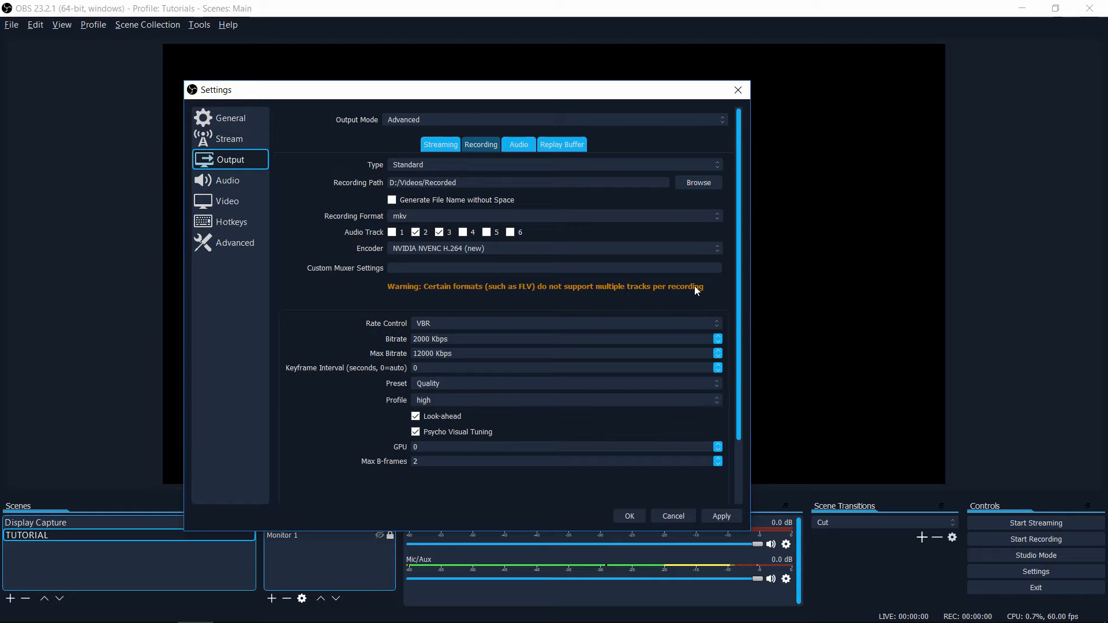
{"action": "left_click", "coordinate": [392, 216]}
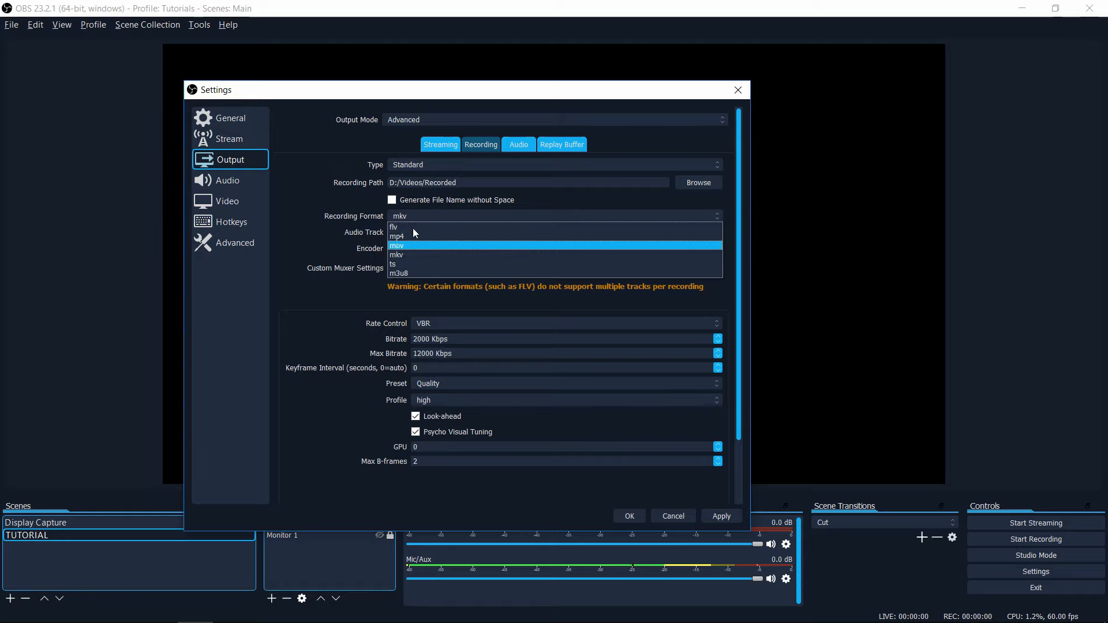
{"action": "left_click", "coordinate": [421, 217]}
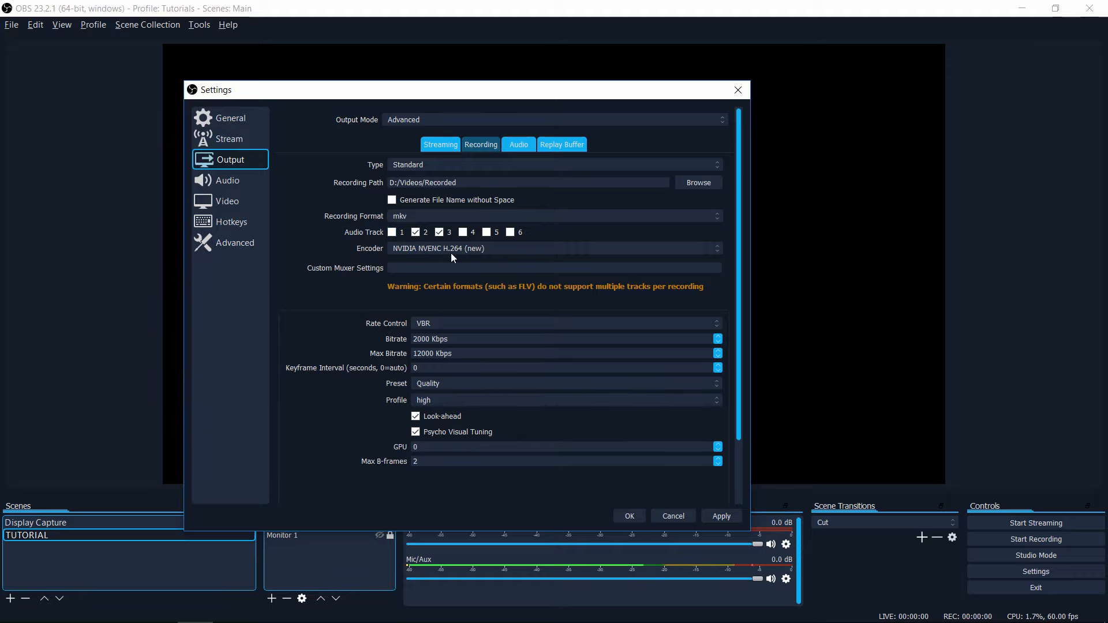
{"action": "left_click", "coordinate": [411, 248]}
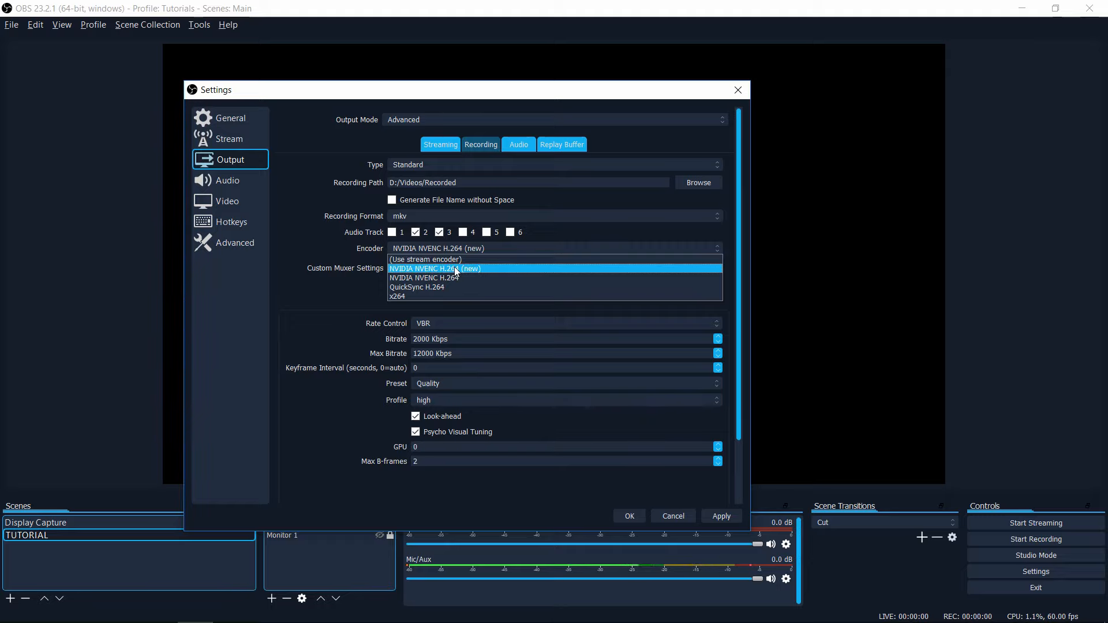
{"action": "left_click", "coordinate": [484, 247]}
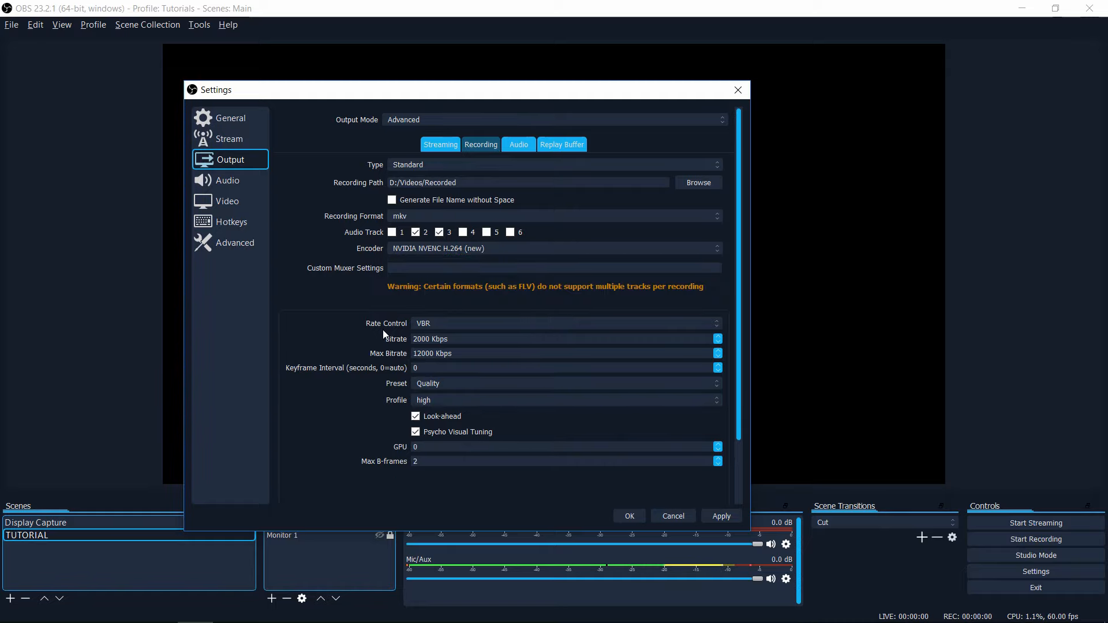
Switch recording Rate Control to CBR and select the 2000 Kbps bitrate for editing.
{"action": "left_click", "coordinate": [428, 325]}
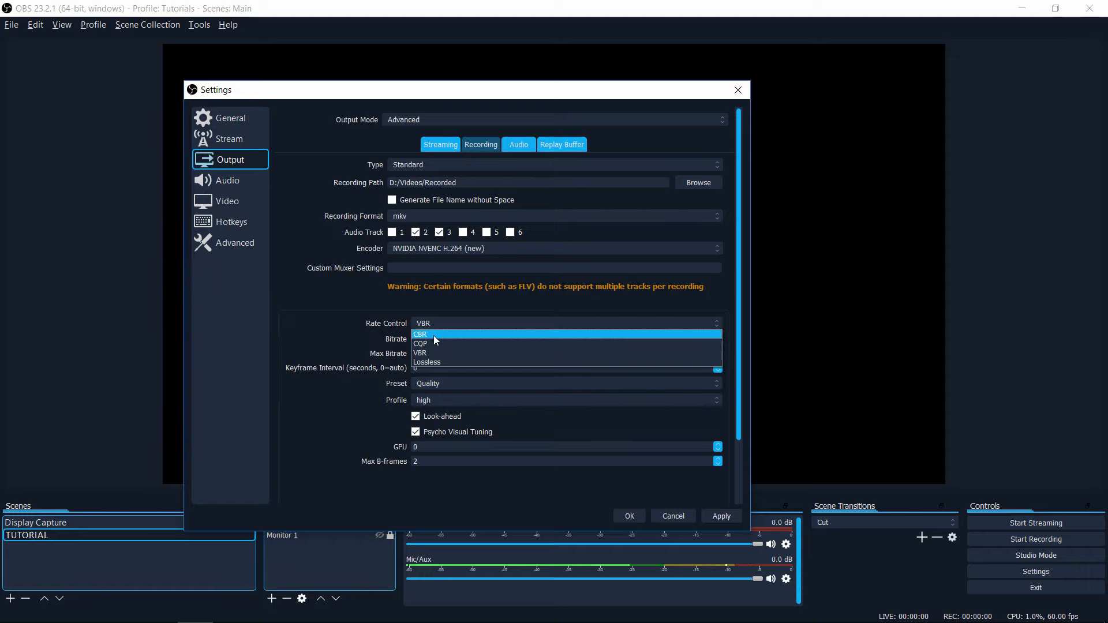
{"action": "left_click", "coordinate": [434, 335]}
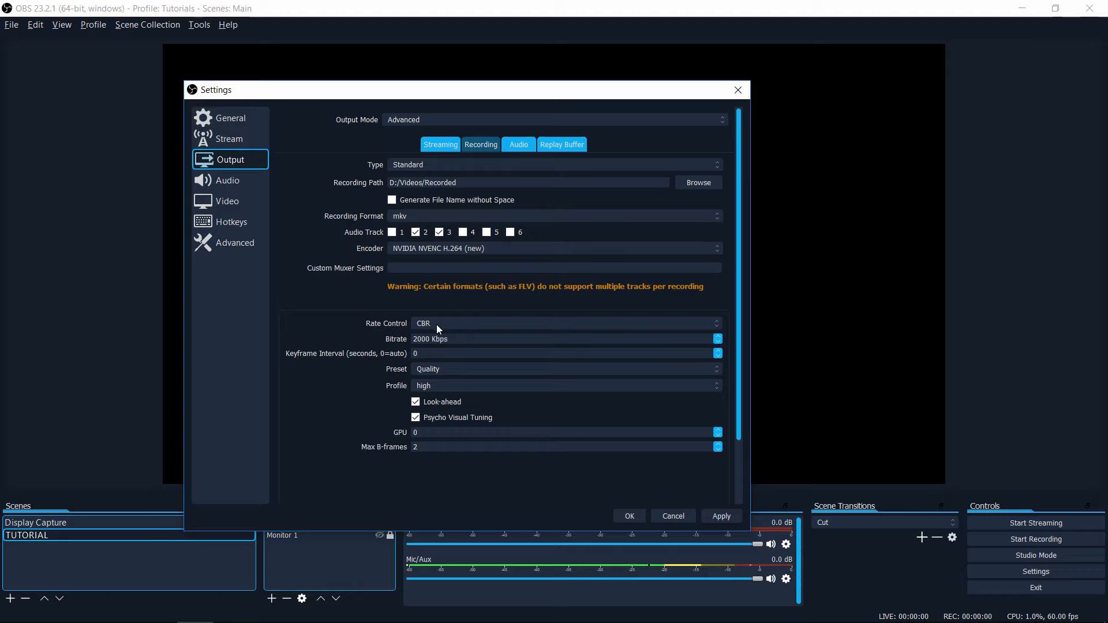
{"action": "left_click", "coordinate": [434, 321]}
{"action": "left_click", "coordinate": [345, 325]}
{"action": "left_click_drag", "start_coordinate": [454, 338], "coordinate": [407, 340]}
{"action": "left_click", "coordinate": [420, 339]}
Set recording to CBR at 10000 Kbps, then move on to the Streaming encoder settings.
{"action": "left_click", "coordinate": [427, 325]}
{"action": "left_click", "coordinate": [427, 353]}
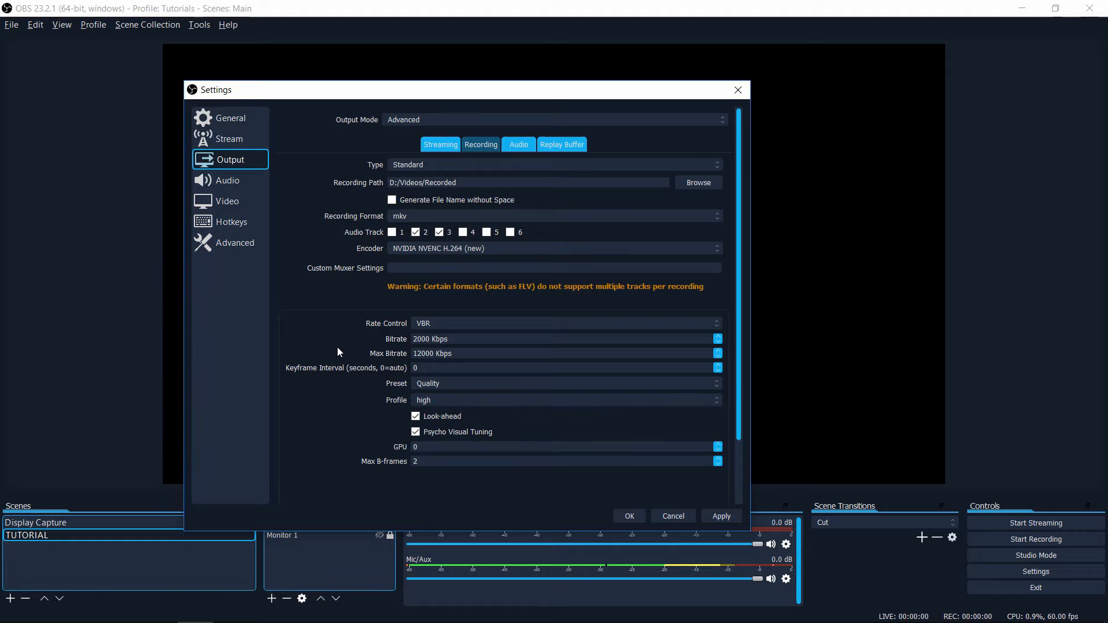
{"action": "left_click", "coordinate": [455, 327]}
{"action": "left_click", "coordinate": [459, 343]}
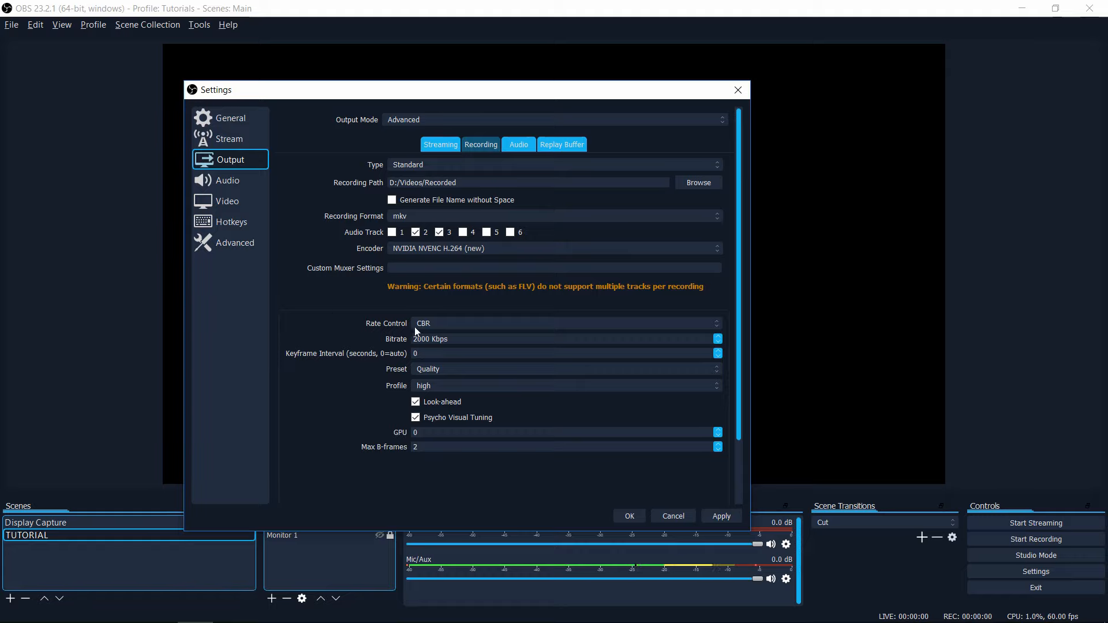
{"action": "left_click_drag", "start_coordinate": [418, 338], "coordinate": [410, 338]}
{"action": "type", "text": "5"}
{"action": "key", "text": "BackSpace"}
{"action": "type", "text": "10"}
{"action": "left_click_drag", "start_coordinate": [458, 339], "coordinate": [391, 335]}
{"action": "left_click", "coordinate": [455, 341]}
{"action": "left_click", "coordinate": [435, 143]}
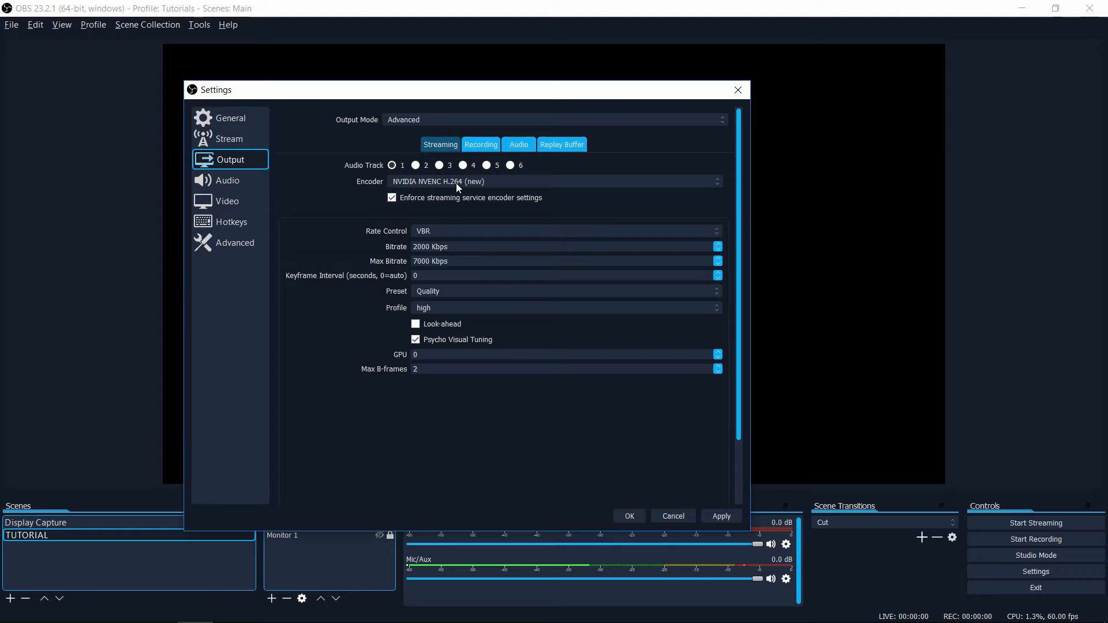
Set the streaming encoder to CBR and change its bitrate from 2000 to 8000 Kbps.
{"action": "left_click", "coordinate": [436, 231]}
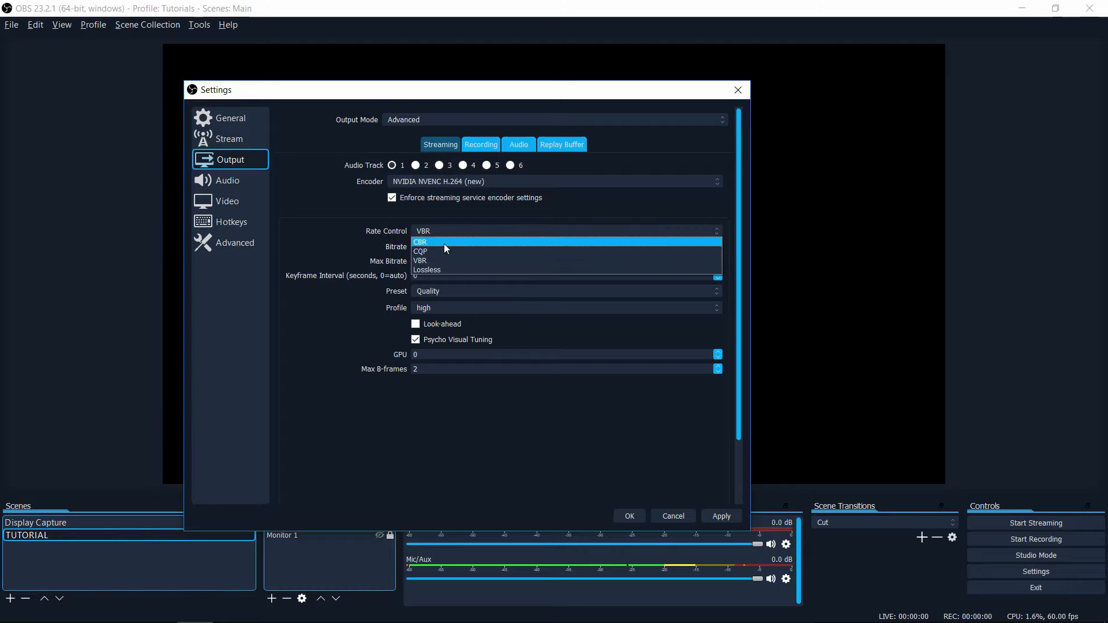
{"action": "left_click", "coordinate": [448, 242]}
{"action": "left_click_drag", "start_coordinate": [448, 247], "coordinate": [329, 212]}
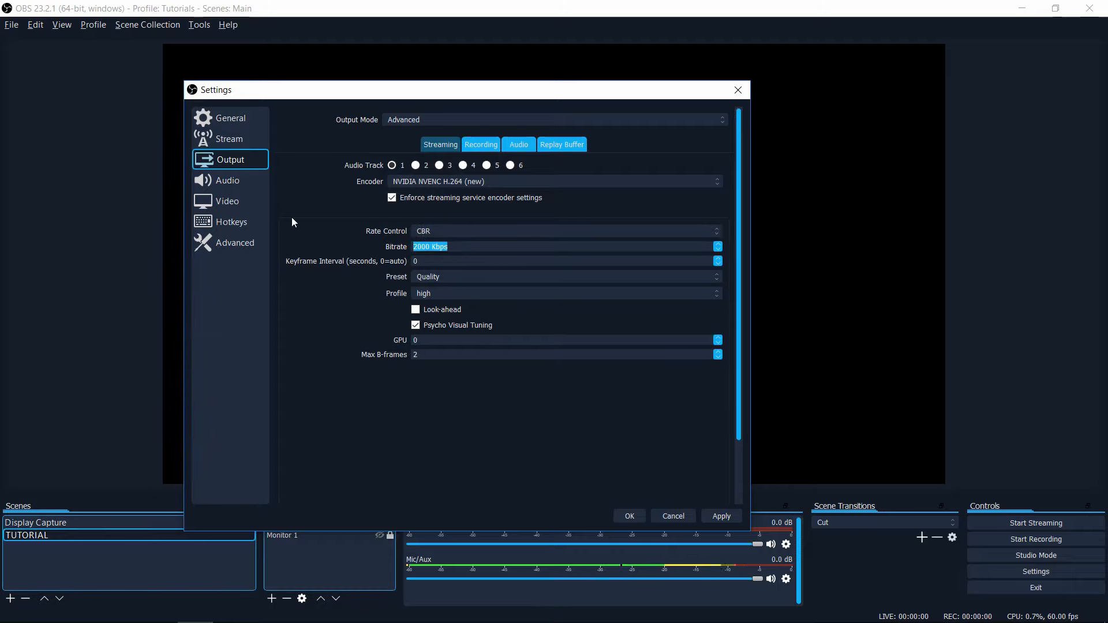
{"action": "type", "text": "8000"}
{"action": "left_click_drag", "start_coordinate": [431, 247], "coordinate": [411, 250]}
{"action": "left_click", "coordinate": [457, 247]}
{"action": "mouse_move", "coordinate": [461, 248]}
{"action": "left_mouse_down"}
{"action": "mouse_move", "coordinate": [408, 254]}
{"action": "mouse_move", "coordinate": [456, 252]}
{"action": "left_mouse_up"}
{"action": "left_click", "coordinate": [415, 249]}
{"action": "left_click", "coordinate": [461, 251]}
{"action": "left_click_drag", "start_coordinate": [453, 250], "coordinate": [382, 254]}
{"action": "left_click", "coordinate": [453, 248]}
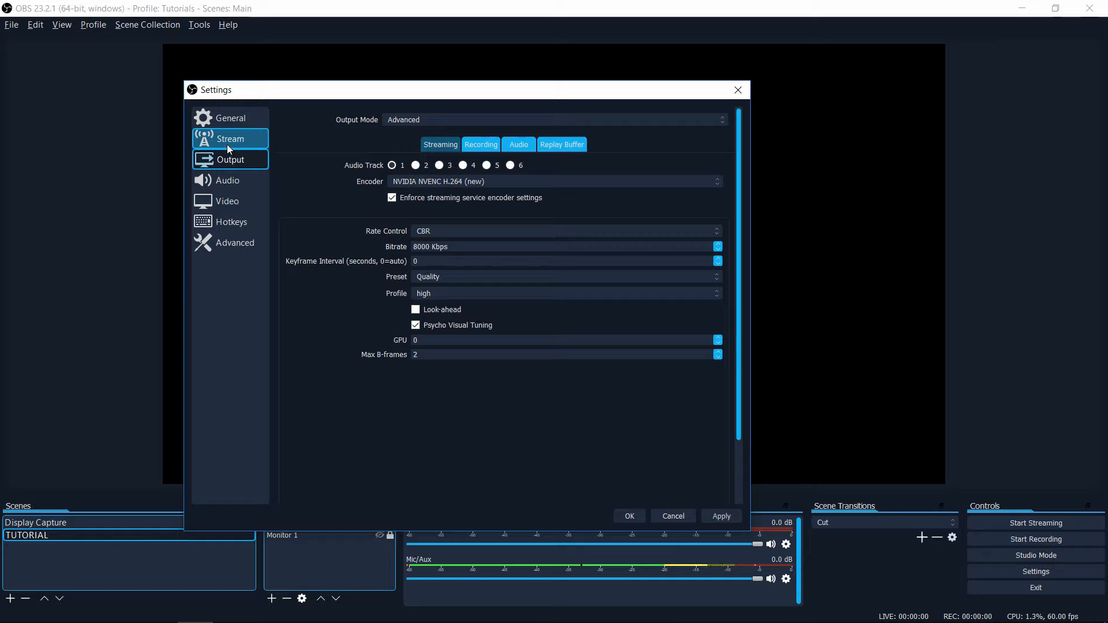
Go to the Twitch Stream settings and choose to use a stream key.
{"action": "left_click", "coordinate": [251, 139]}
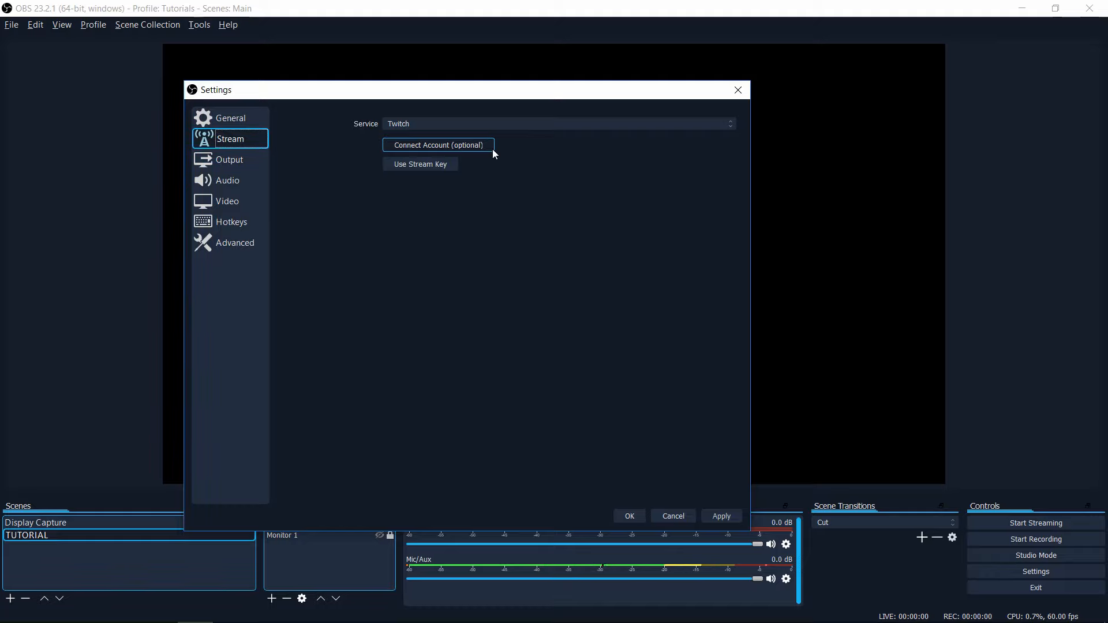
{"action": "left_click", "coordinate": [424, 165]}
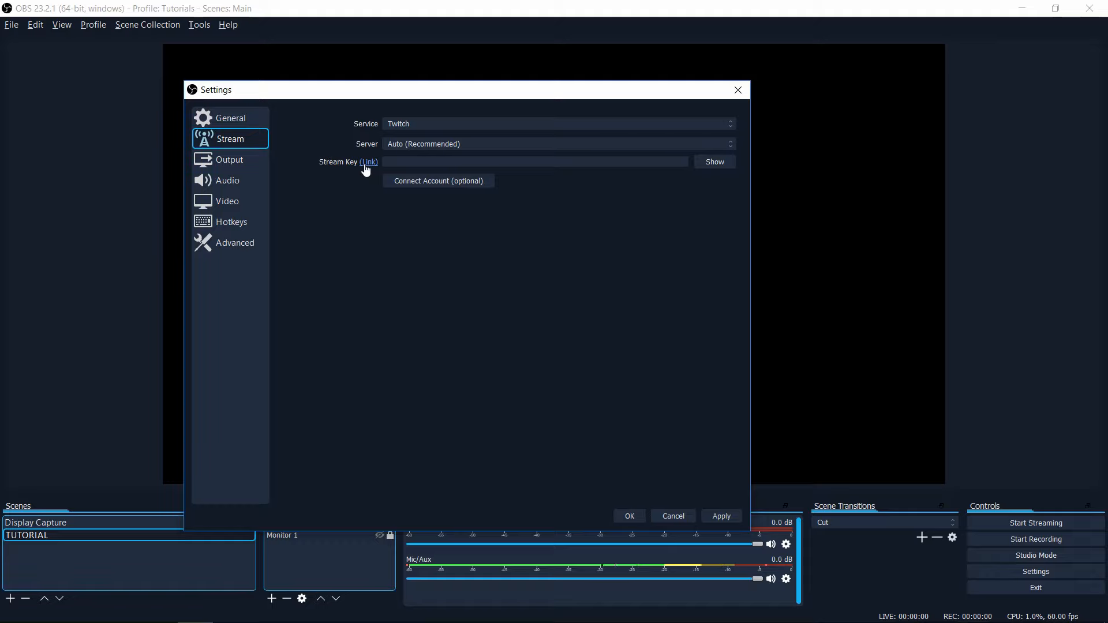
Log in to the Twitch account, enter the two-factor token, and remember this computer for 30 days.
{"action": "left_click", "coordinate": [414, 184]}
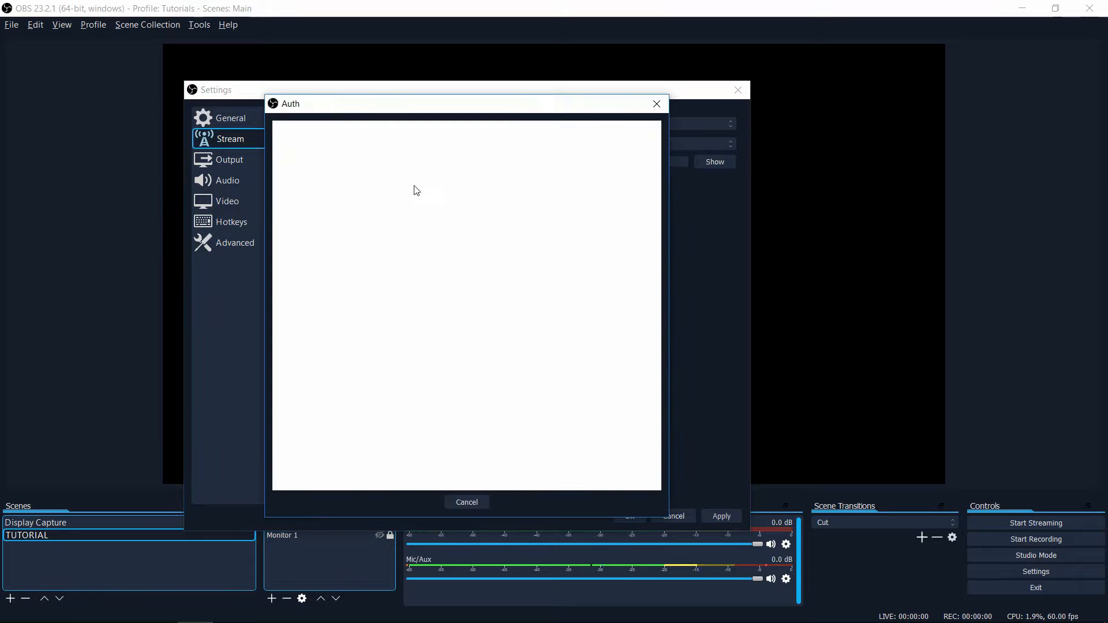
{"action": "left_click_drag", "start_coordinate": [436, 114], "coordinate": [497, 131]}
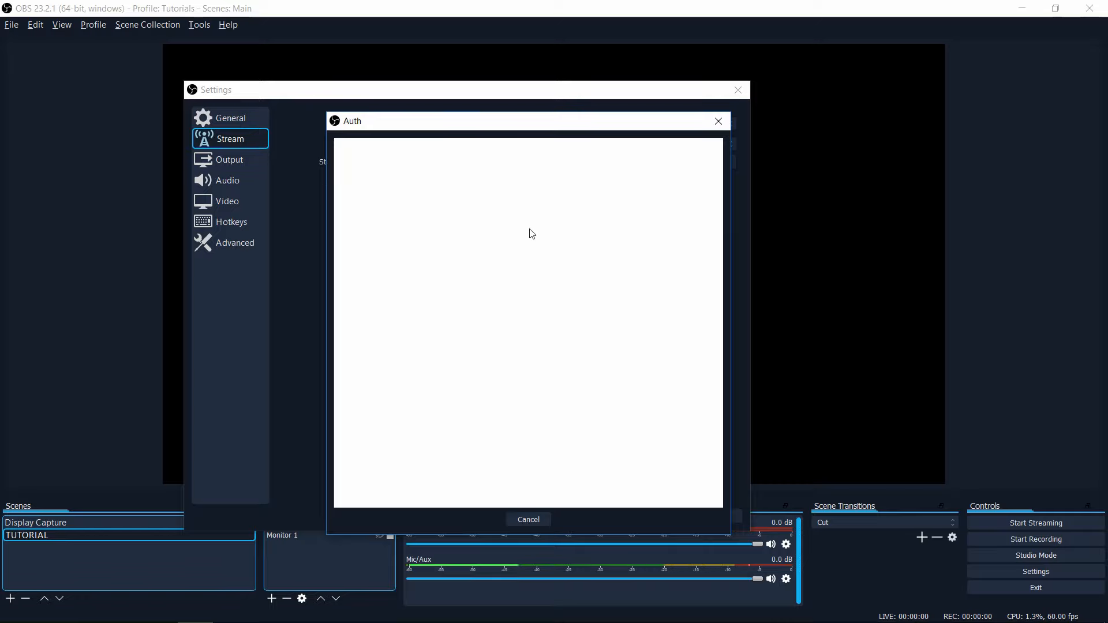
{"action": "type", "text": "Darkskeleton"}
{"action": "key", "text": "Tab"}
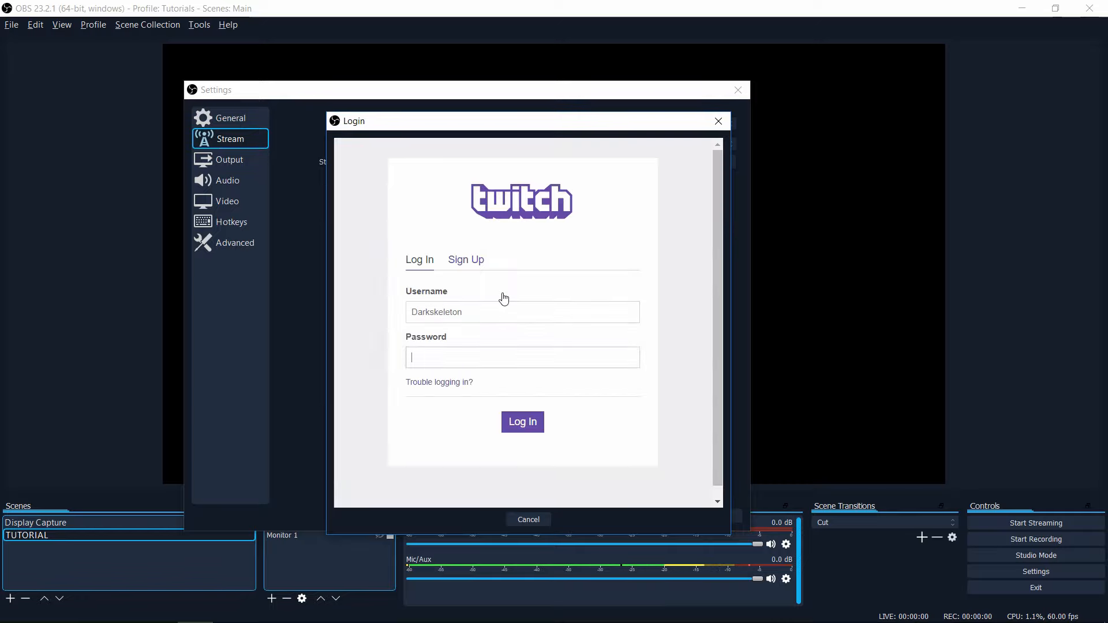
{"action": "left_click", "coordinate": [532, 430]}
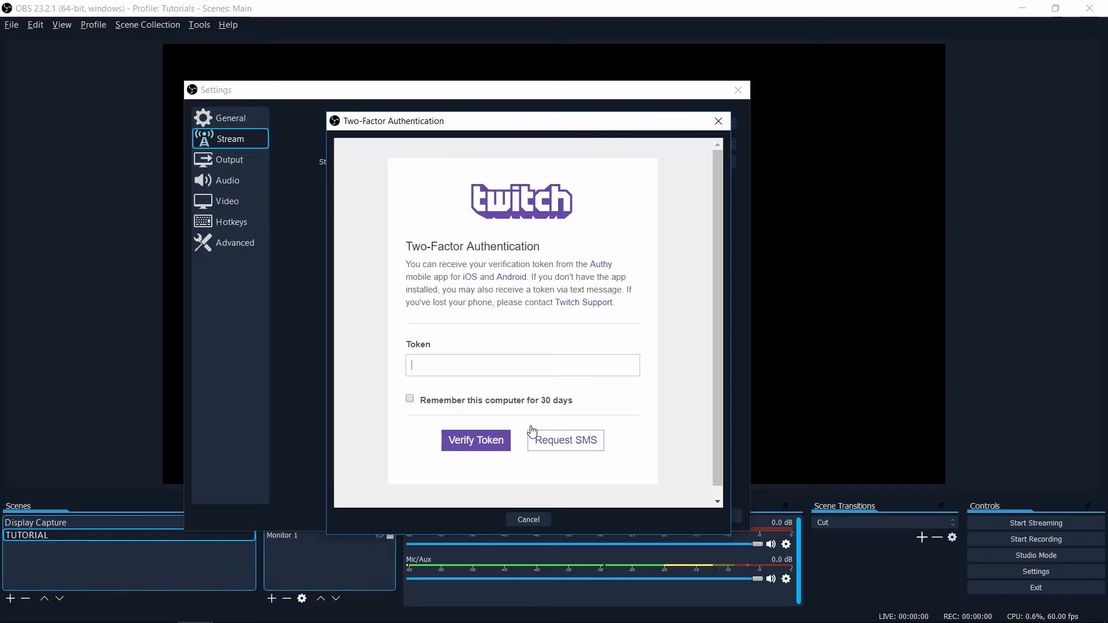
{"action": "left_click", "coordinate": [410, 399]}
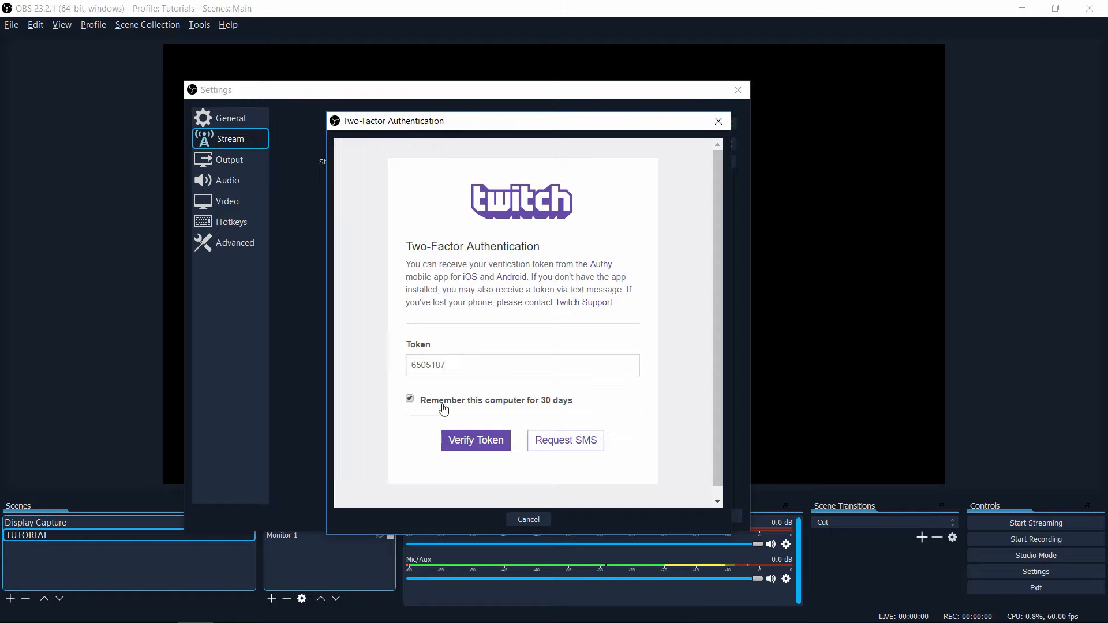
Verify the Twitch token, apply the bandwidth-test stream settings, and move the floating Chat panel.
{"action": "left_click", "coordinate": [493, 444]}
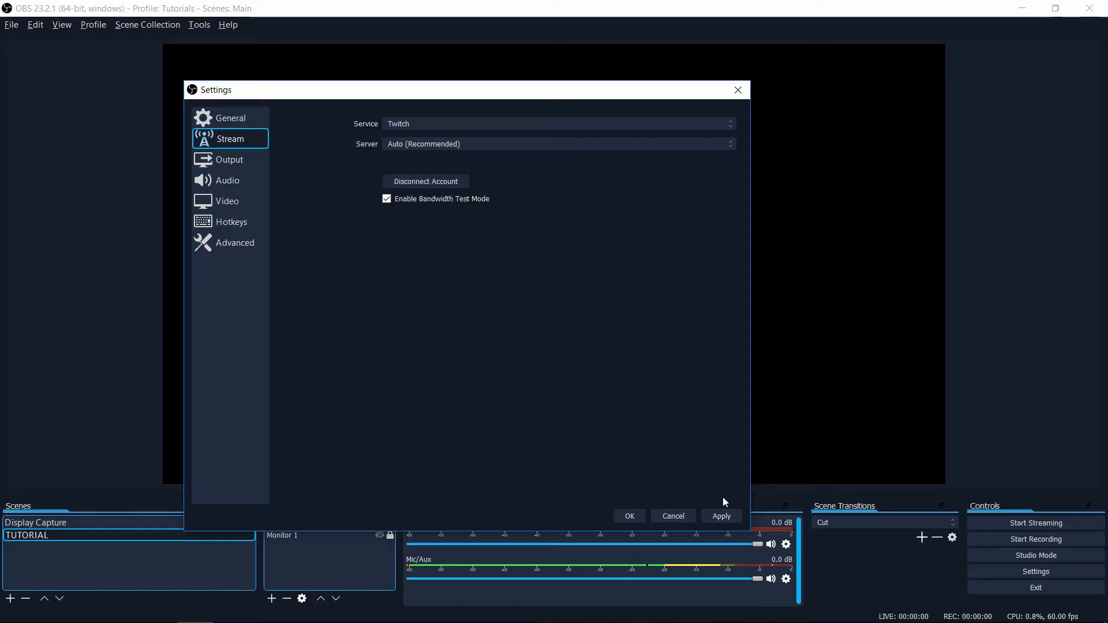
{"action": "left_click", "coordinate": [717, 521]}
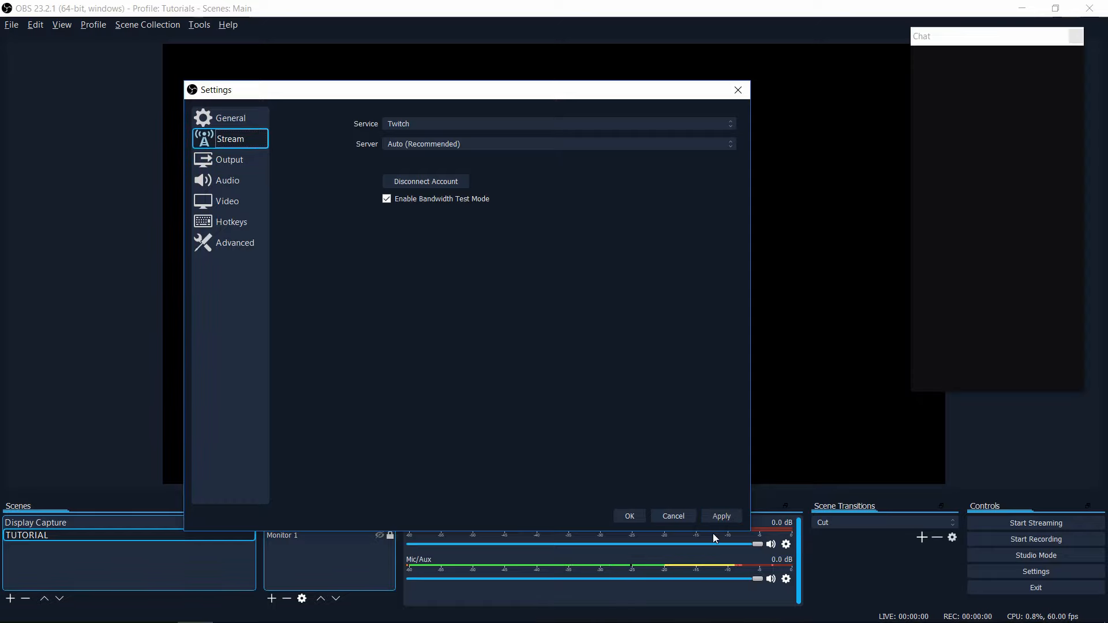
{"action": "left_click_drag", "start_coordinate": [960, 40], "coordinate": [905, 64]}
Save and close Settings, then move the Stream Information panel lower on the left.
{"action": "left_click", "coordinate": [630, 516]}
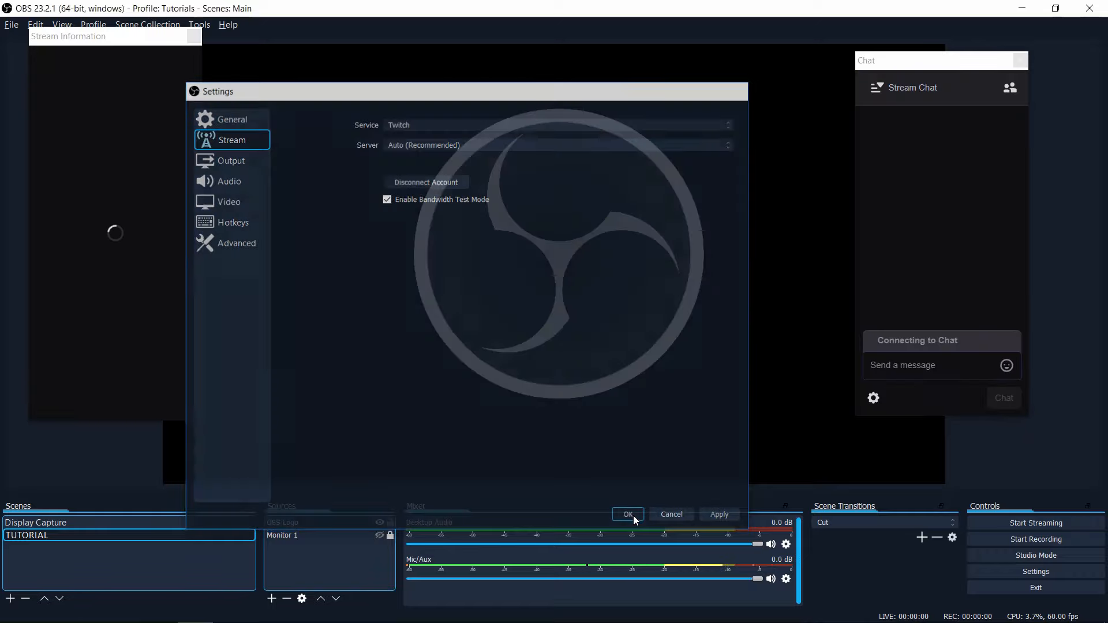
{"action": "left_click_drag", "start_coordinate": [148, 44], "coordinate": [143, 91]}
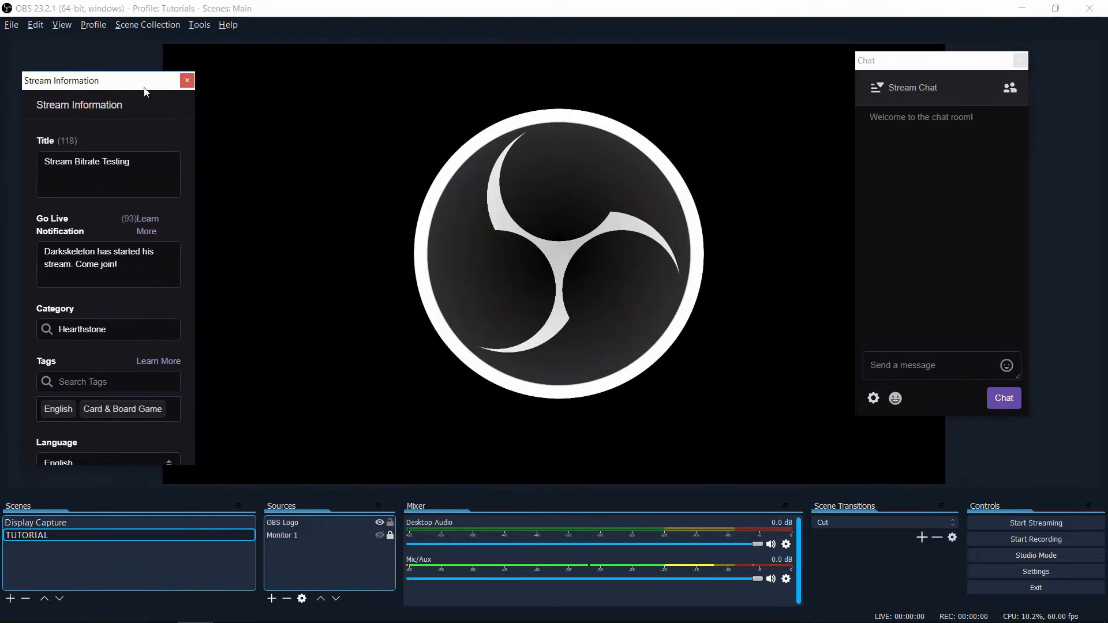
{"action": "left_click", "coordinate": [43, 26]}
{"action": "mouse_move", "coordinate": [54, 26]}
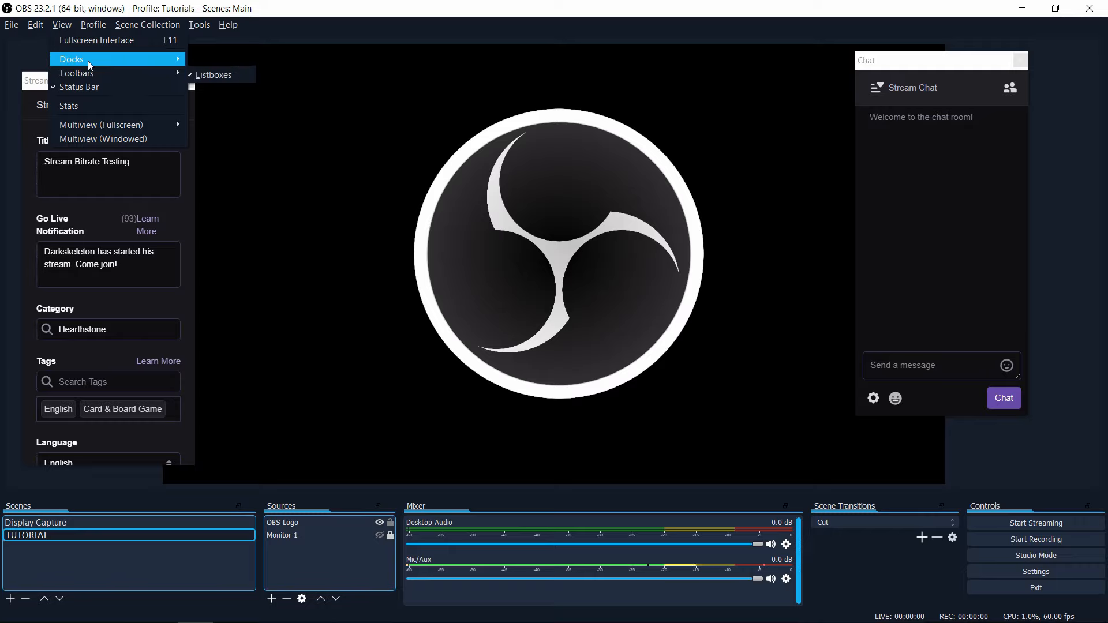
{"action": "mouse_move", "coordinate": [90, 65]}
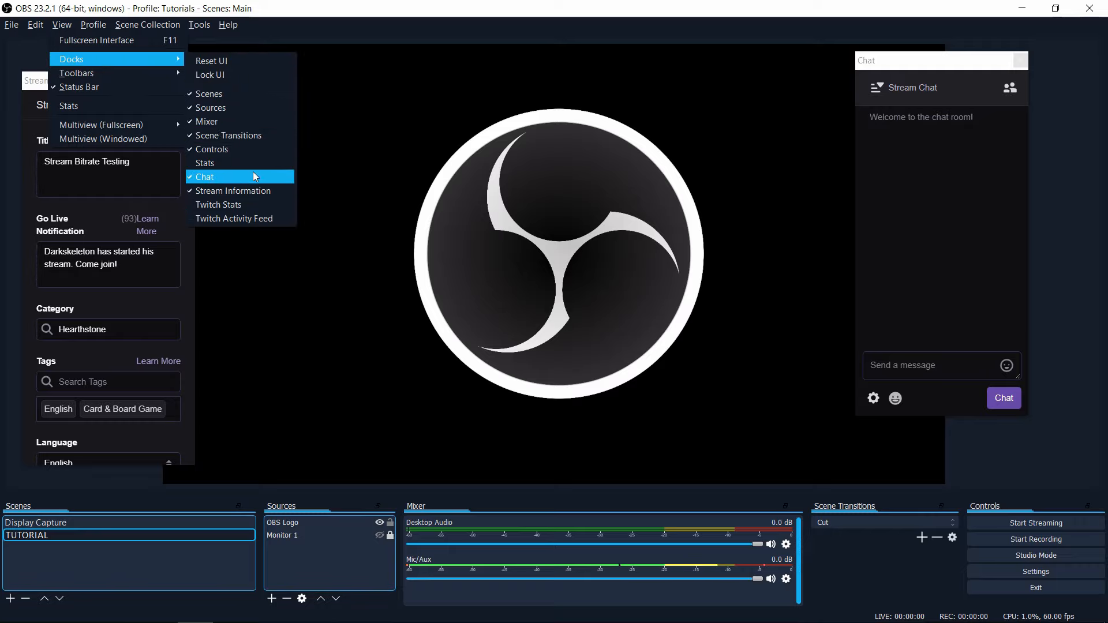
{"action": "left_click", "coordinate": [258, 191]}
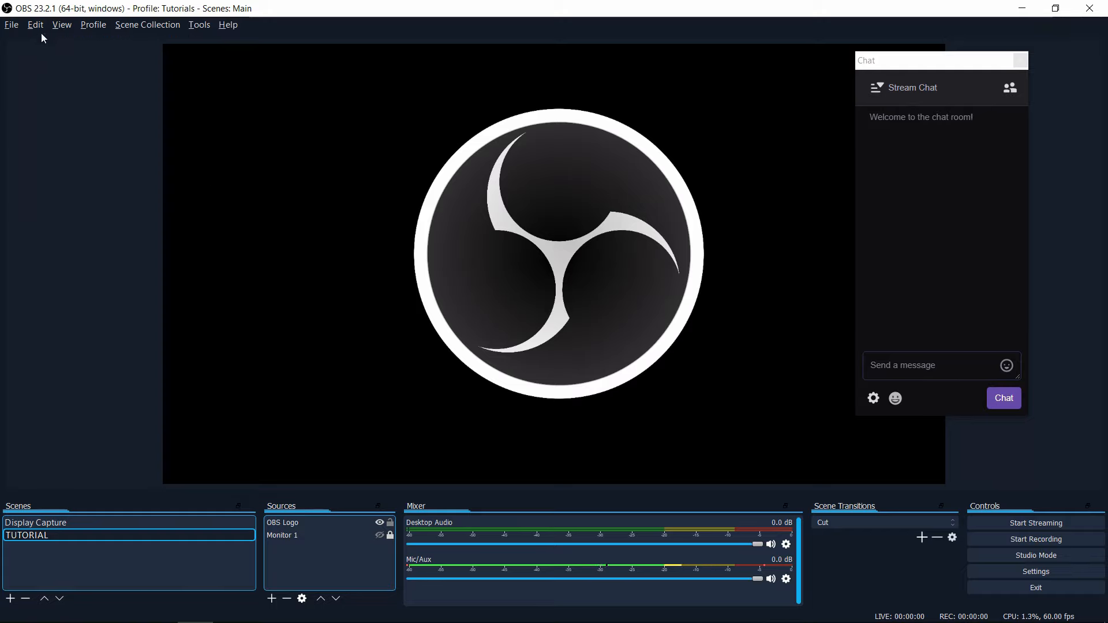
{"action": "left_click", "coordinate": [62, 24]}
{"action": "left_click", "coordinate": [231, 190]}
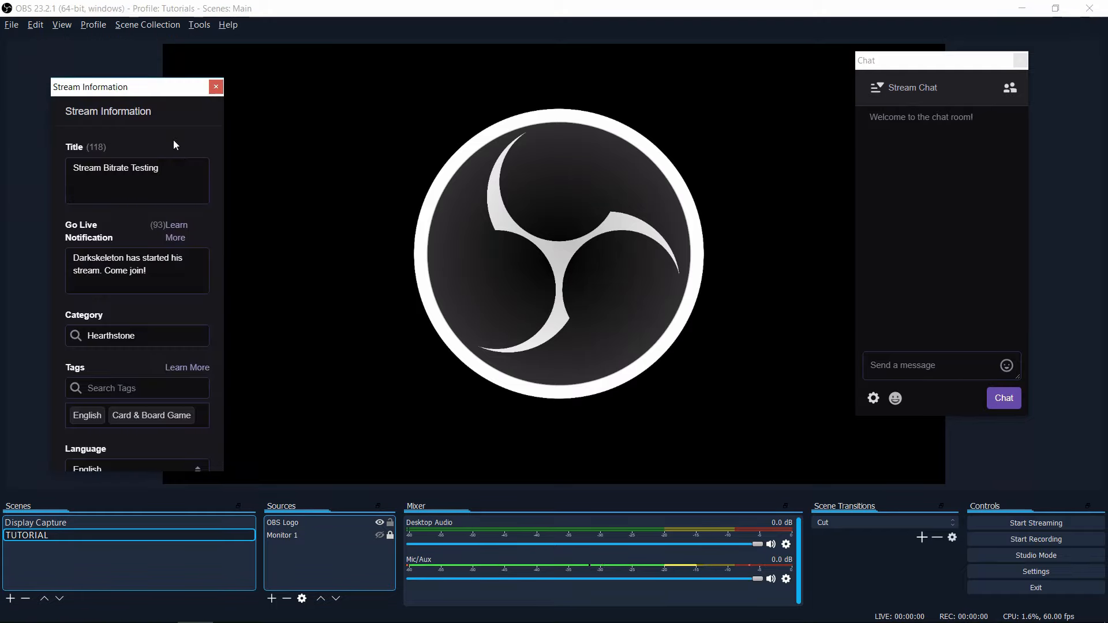
Review the 'Stream Bitrate Testing' title and Go Live notification in the Stream Information dock.
{"action": "left_click_drag", "start_coordinate": [156, 93], "coordinate": [138, 93]}
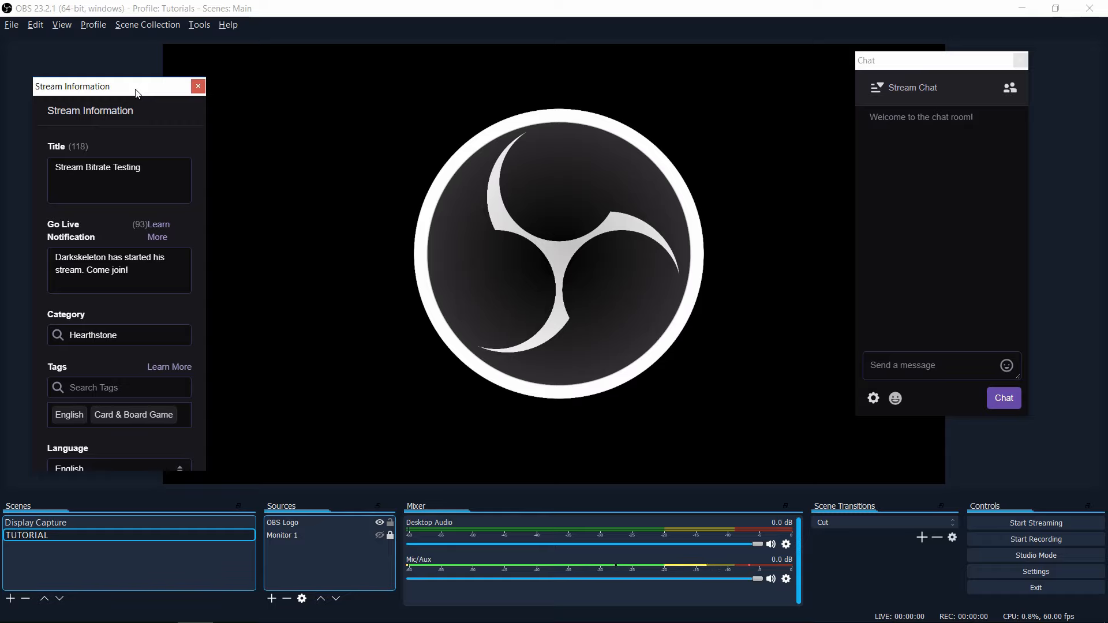
{"action": "left_click_drag", "start_coordinate": [144, 168], "coordinate": [49, 169]}
{"action": "left_click", "coordinate": [126, 272]}
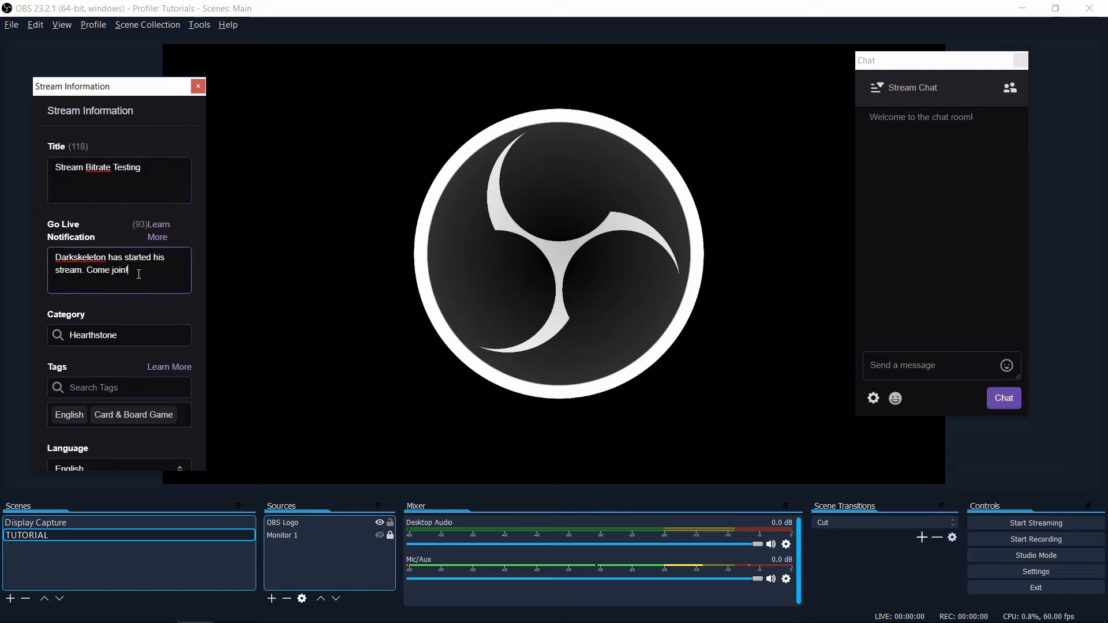
{"action": "scroll", "coordinate": [125, 265], "scroll_direction": "down", "scroll_amount": 2}
{"action": "left_click_drag", "start_coordinate": [132, 198], "coordinate": [38, 176]}
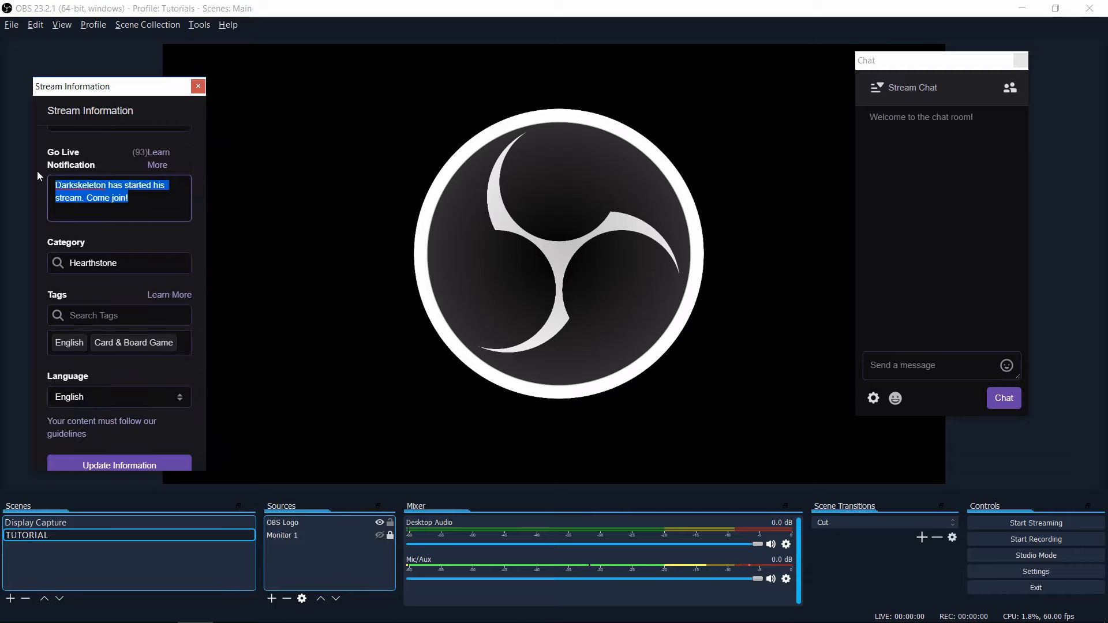
{"action": "left_click", "coordinate": [163, 237]}
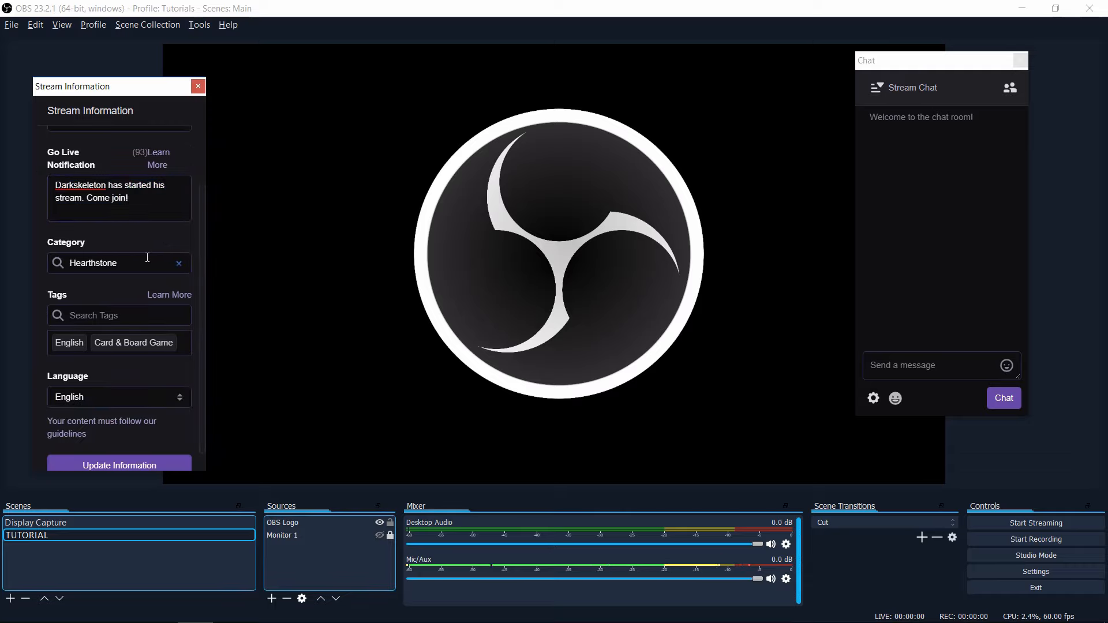
Check the Hearthstone category and English, Card & Board Game tags, then send the update to Twitch.
{"action": "left_click_drag", "start_coordinate": [143, 264], "coordinate": [80, 263]}
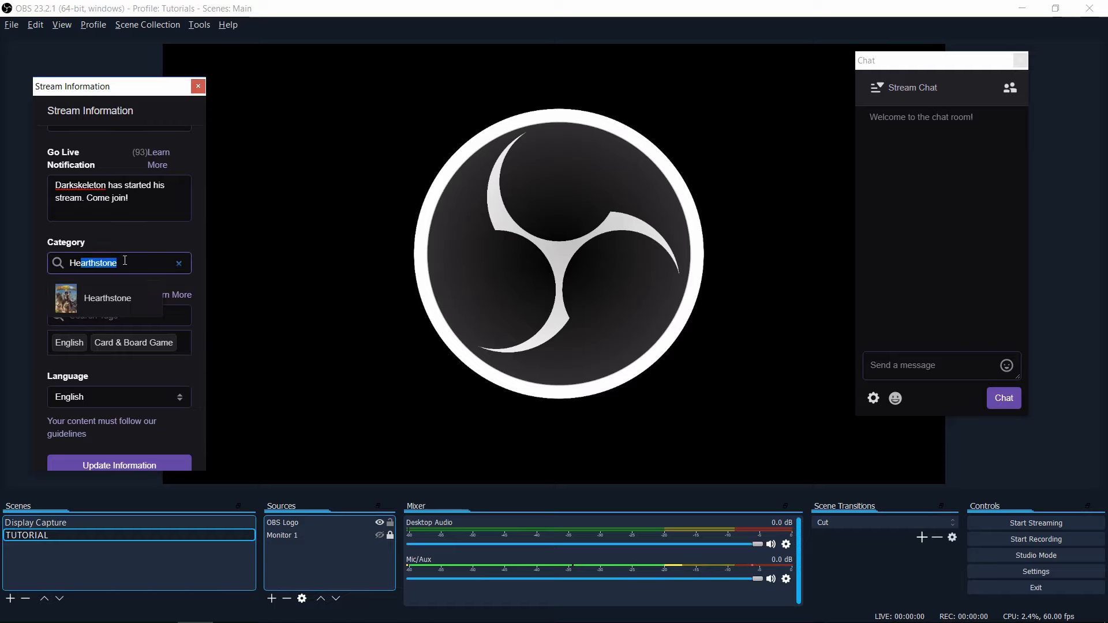
{"action": "left_click", "coordinate": [151, 261]}
{"action": "left_click", "coordinate": [161, 248]}
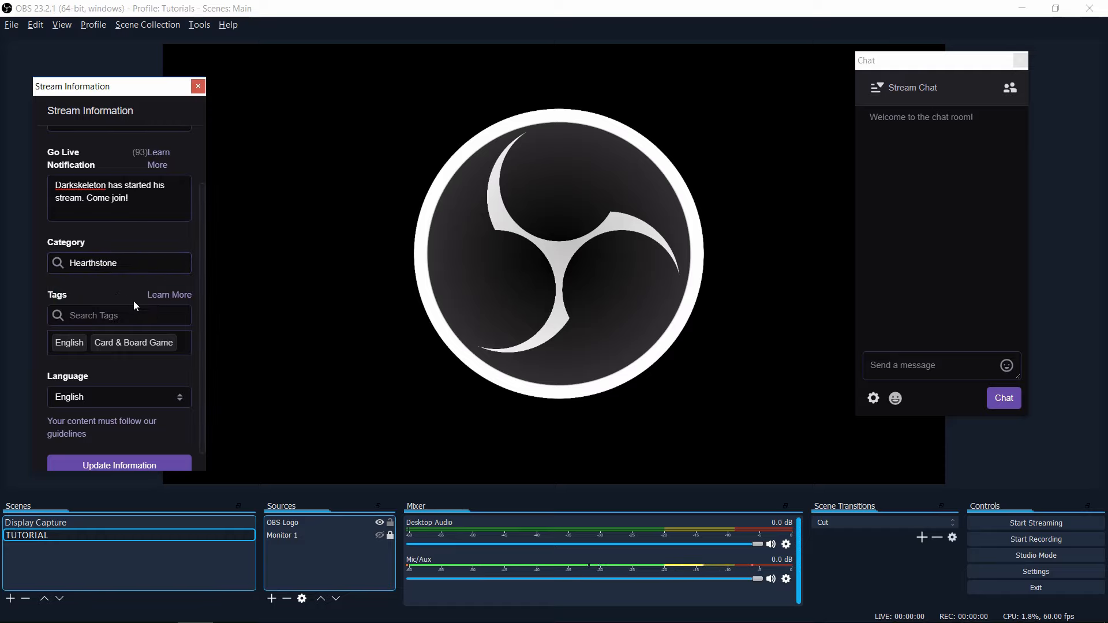
{"action": "scroll", "coordinate": [136, 306], "scroll_direction": "down", "scroll_amount": 1}
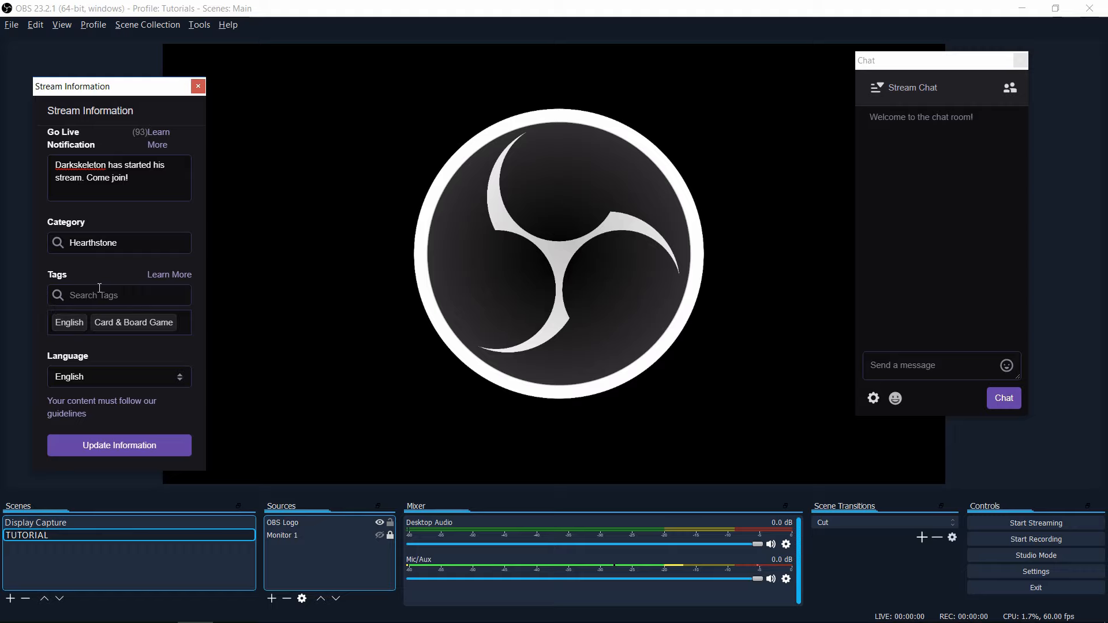
{"action": "left_click", "coordinate": [115, 287]}
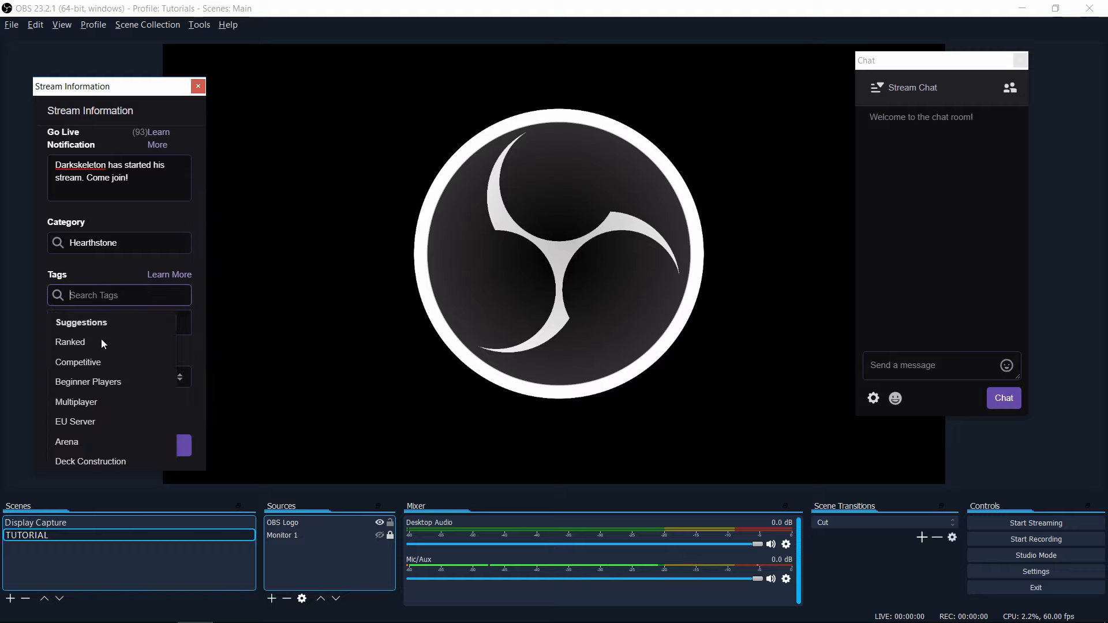
{"action": "left_click", "coordinate": [120, 276]}
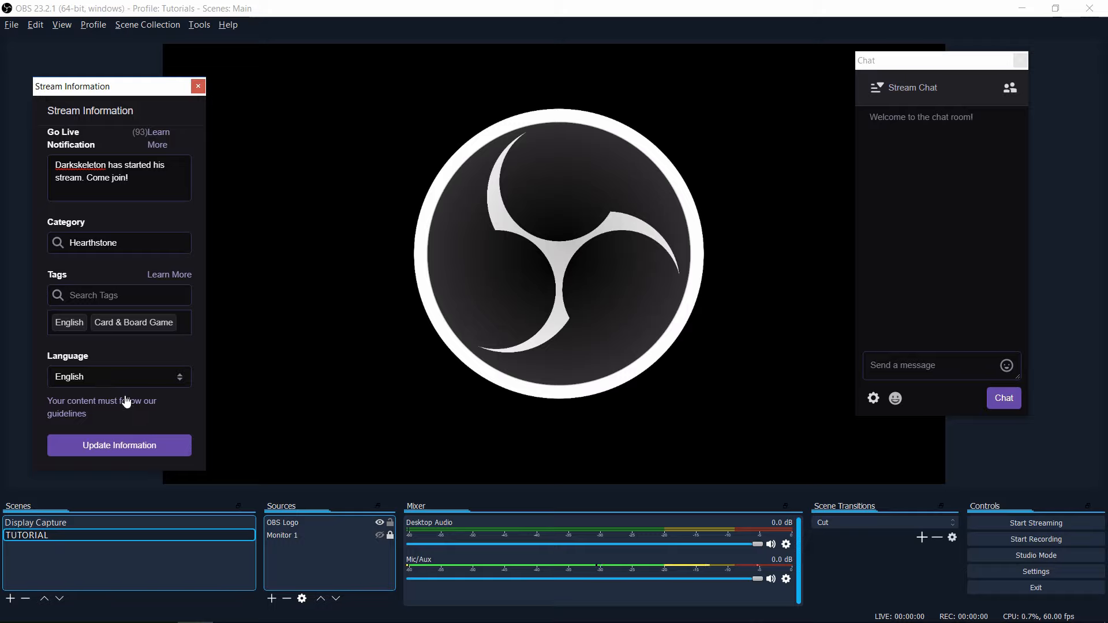
{"action": "left_click", "coordinate": [153, 448]}
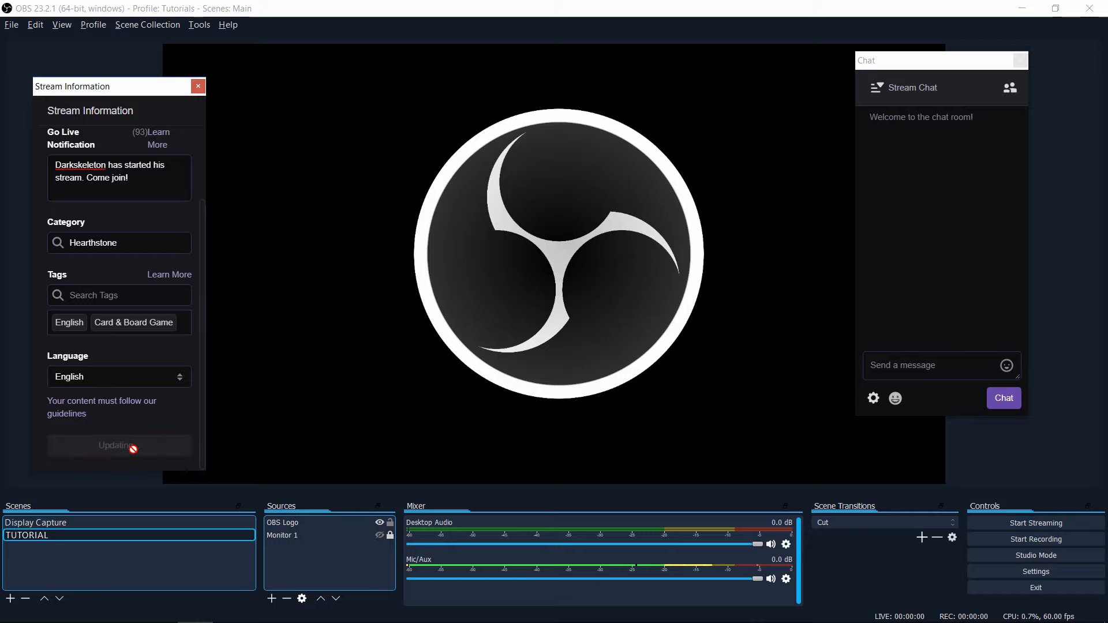
Dock the Chat panel on the right edge and Stream Information on the left, beside the preview.
{"action": "left_click", "coordinate": [939, 68]}
{"action": "left_click_drag", "start_coordinate": [938, 68], "coordinate": [976, 106]}
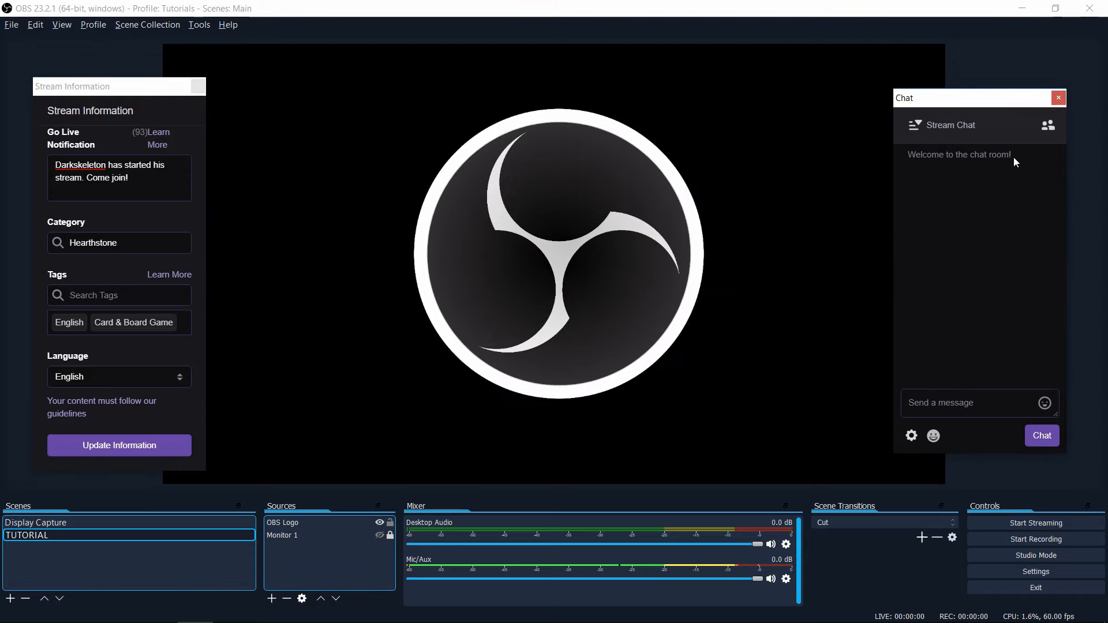
{"action": "left_click_drag", "start_coordinate": [987, 103], "coordinate": [963, 89]}
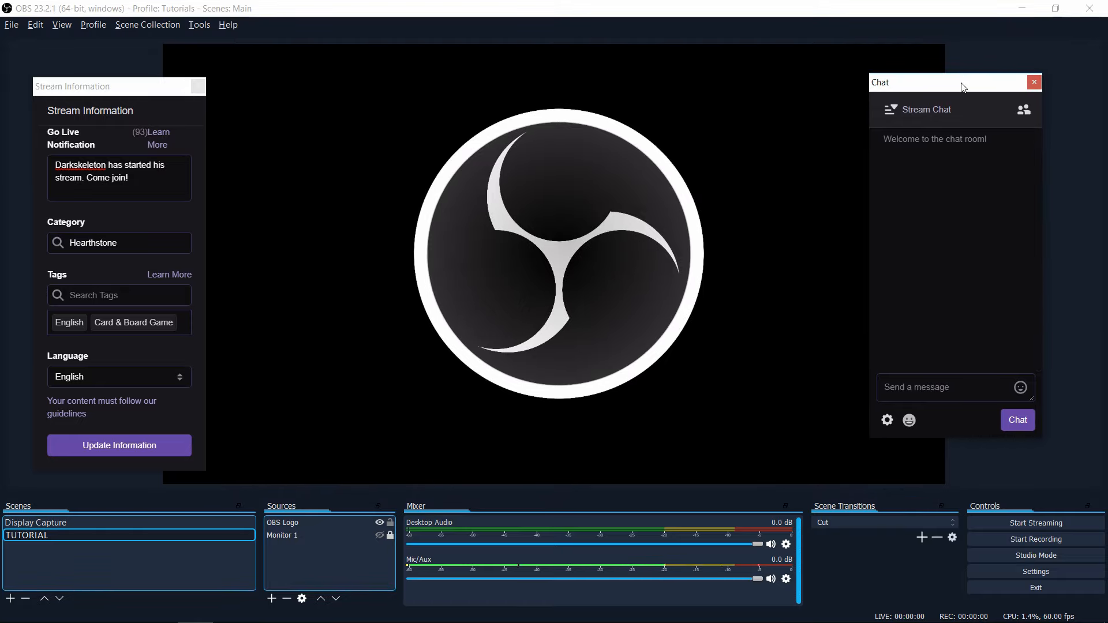
{"action": "left_click_drag", "start_coordinate": [955, 85], "coordinate": [889, 113]}
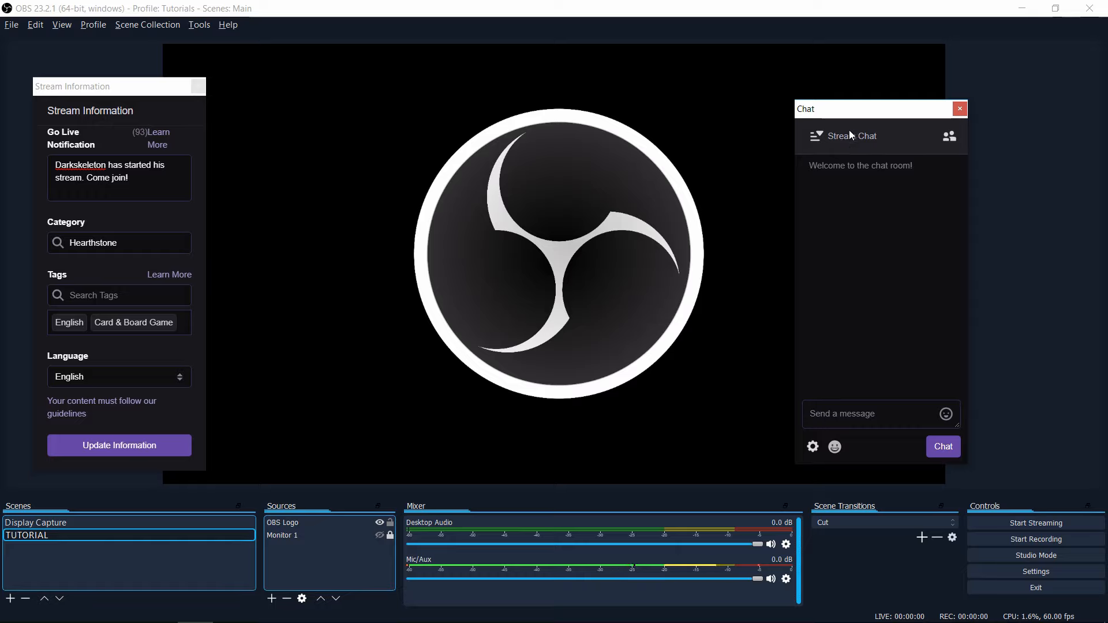
{"action": "left_click_drag", "start_coordinate": [818, 118], "coordinate": [1093, 140]}
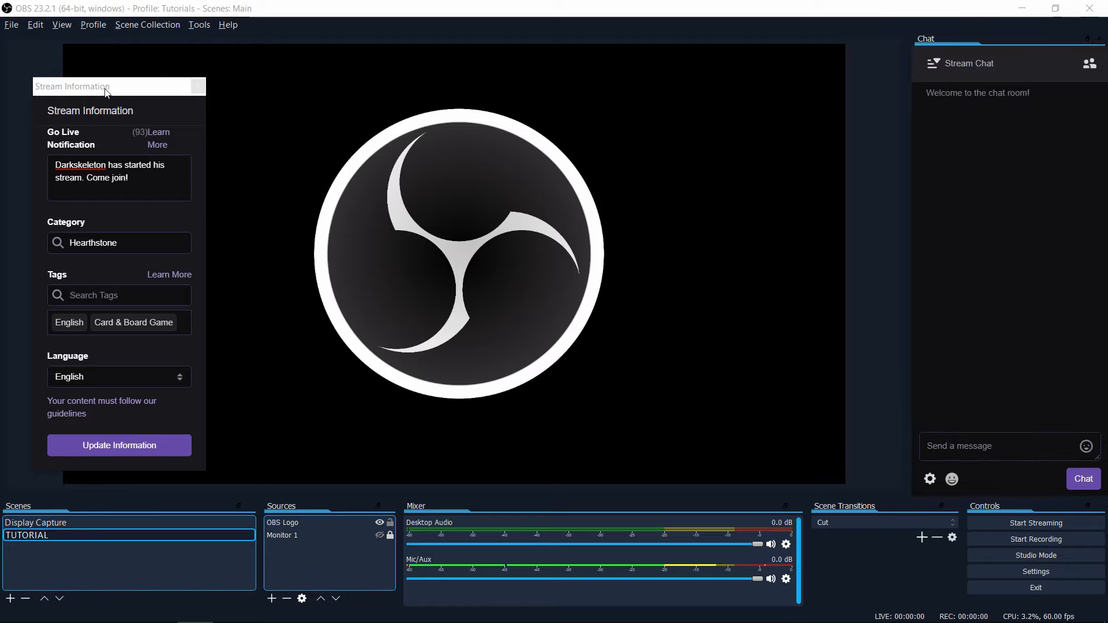
{"action": "left_click_drag", "start_coordinate": [106, 91], "coordinate": [18, 86]}
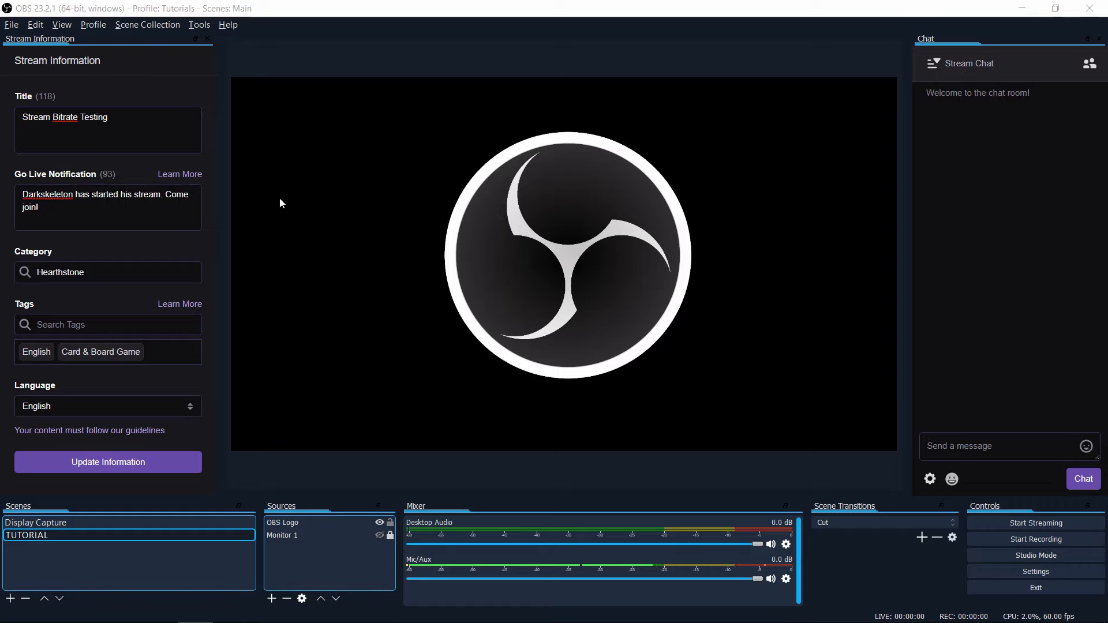
Start the bandwidth-test stream and let it run about 1:30 with 0 dropped frames.
{"action": "left_click", "coordinate": [1001, 524]}
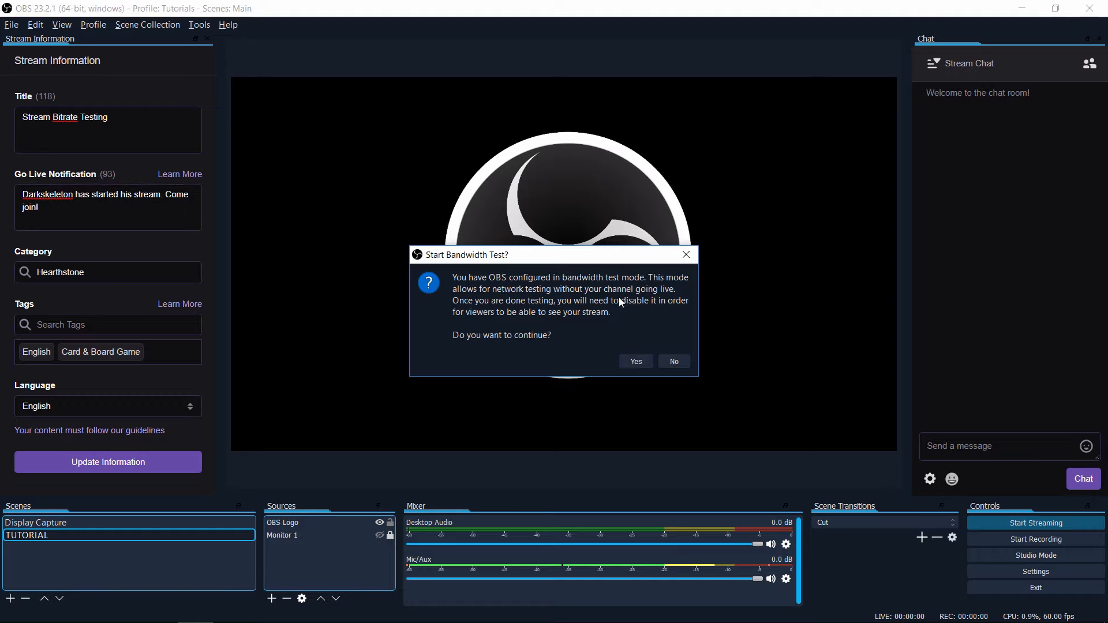
{"action": "left_click", "coordinate": [639, 361]}
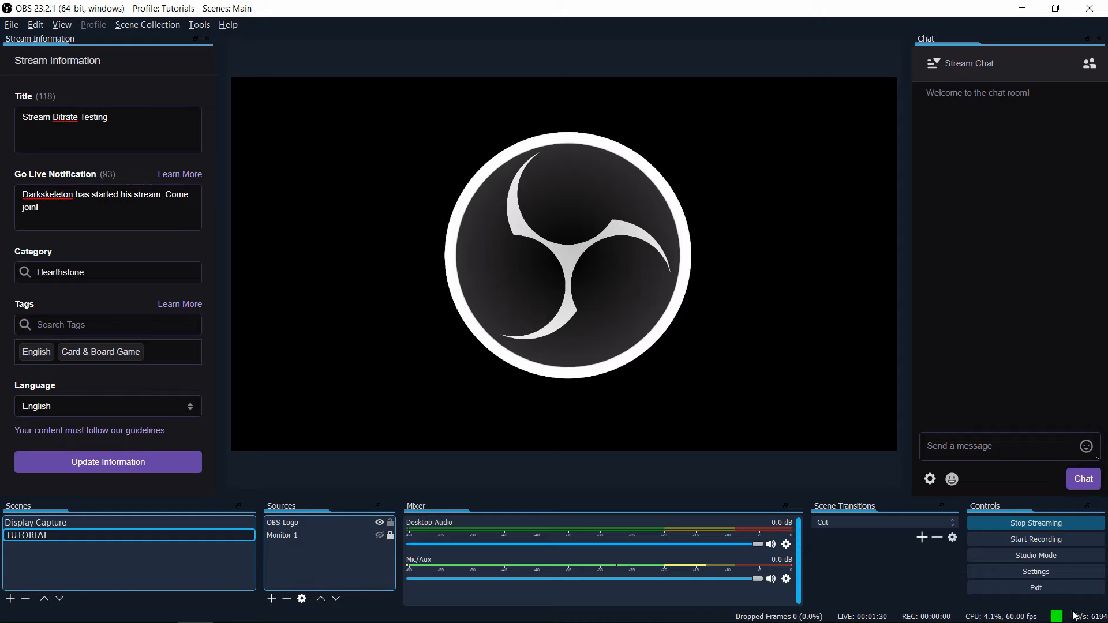
{"action": "mouse_move", "coordinate": [552, 620]}
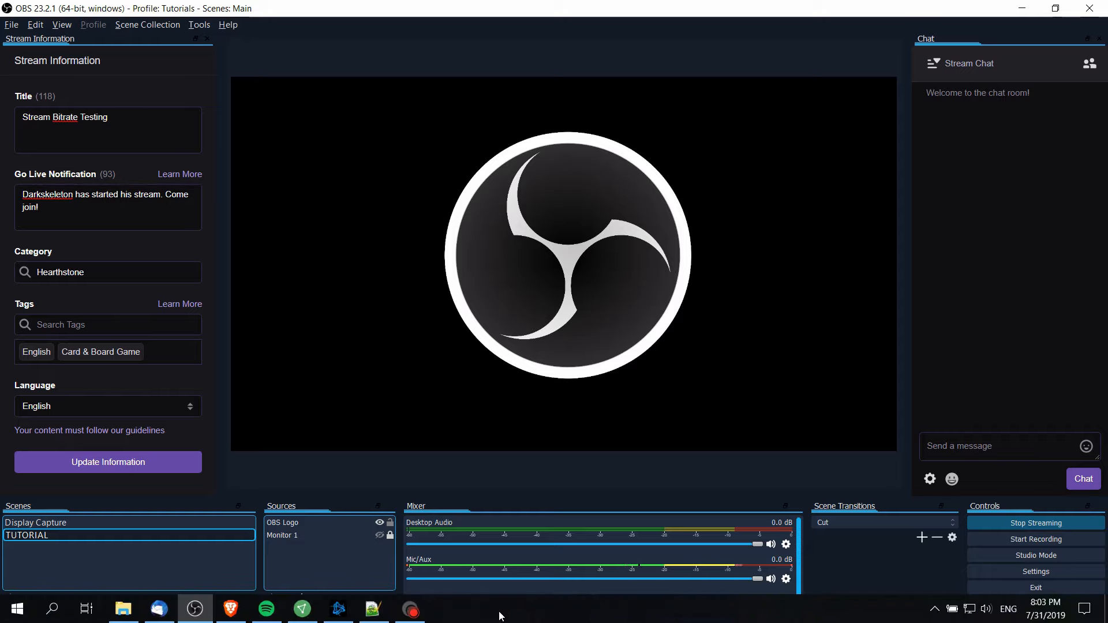
{"action": "right_click", "coordinate": [499, 614]}
{"action": "left_click", "coordinate": [552, 543]}
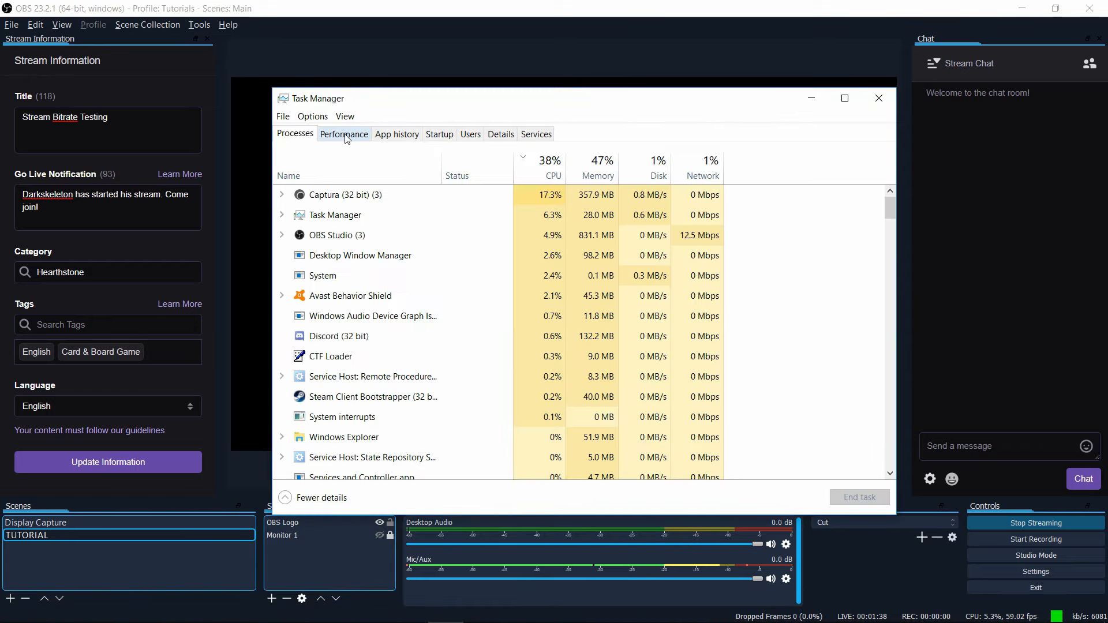
{"action": "left_click", "coordinate": [345, 135]}
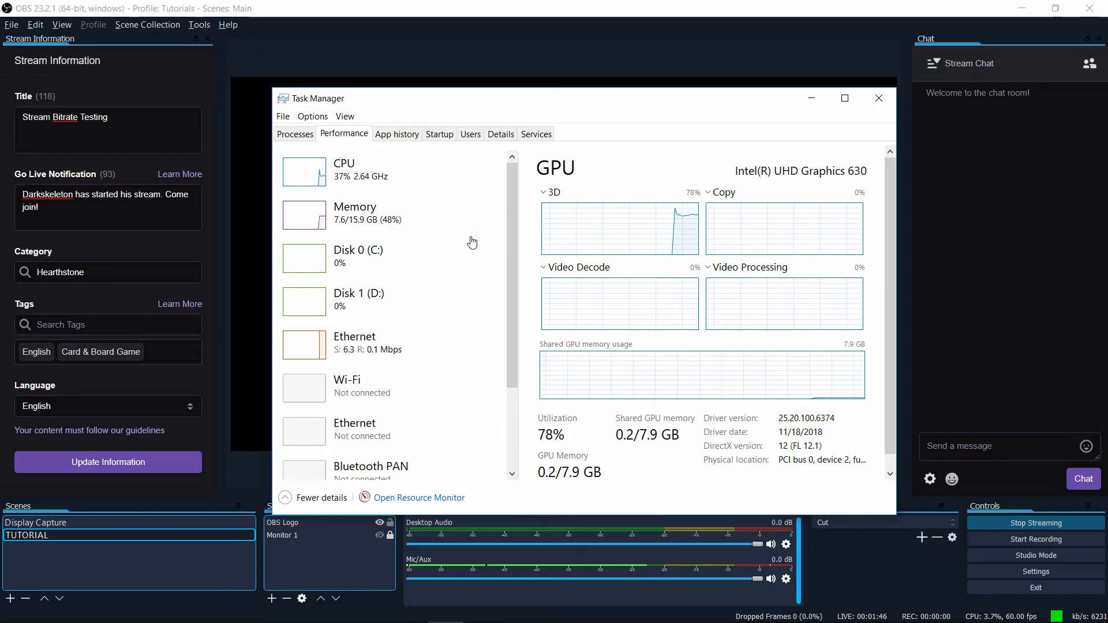
{"action": "left_click_drag", "start_coordinate": [512, 345], "coordinate": [512, 439]}
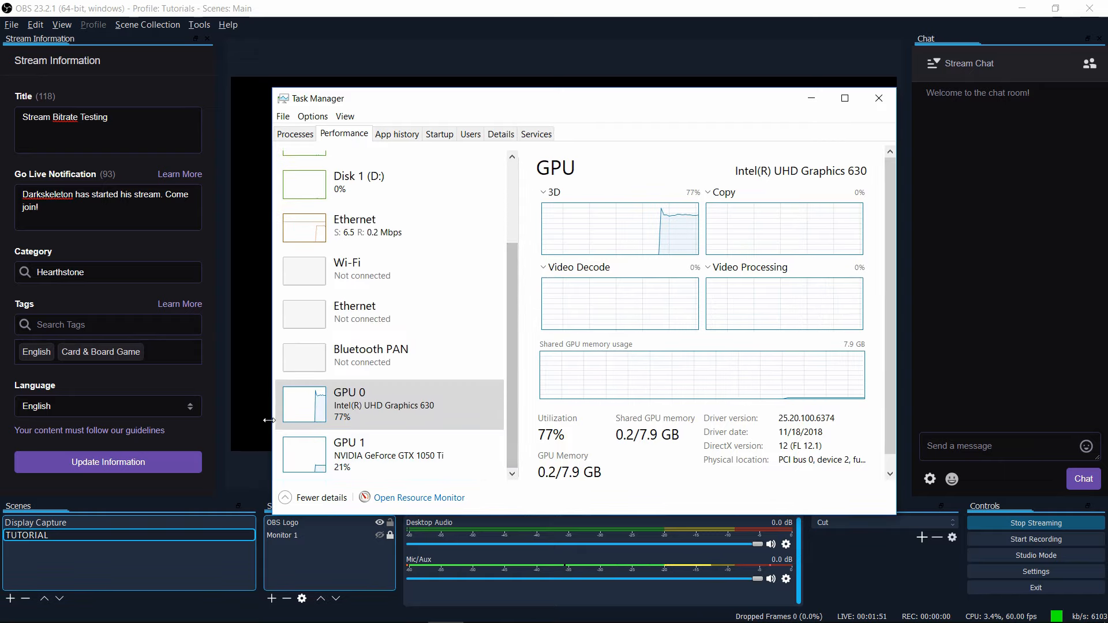
{"action": "left_click_drag", "start_coordinate": [513, 427], "coordinate": [508, 305]}
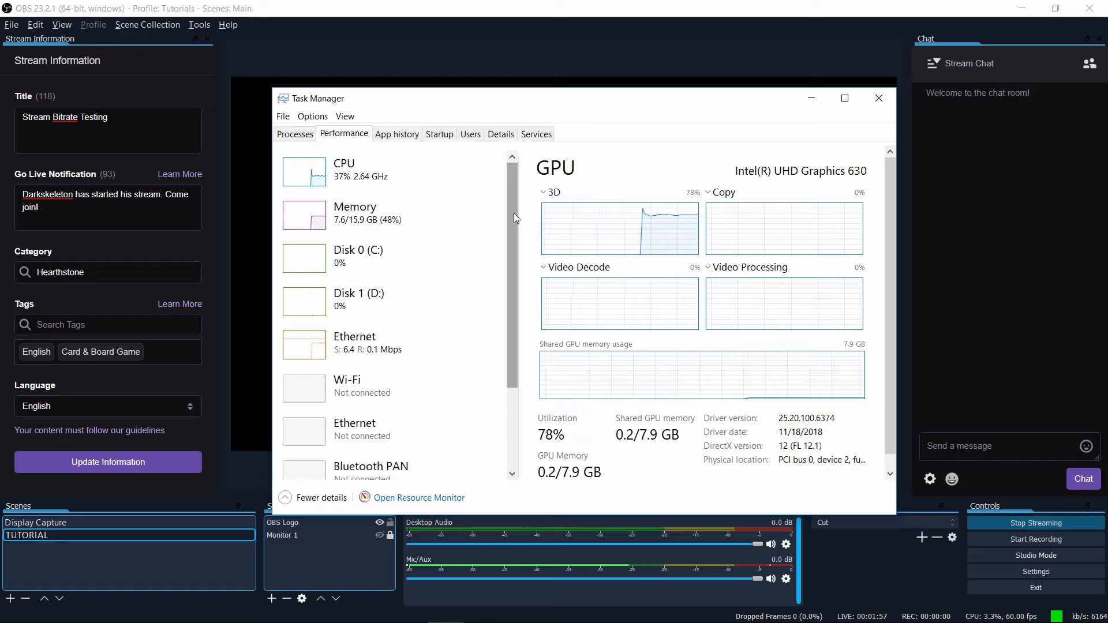
{"action": "left_click", "coordinate": [879, 102]}
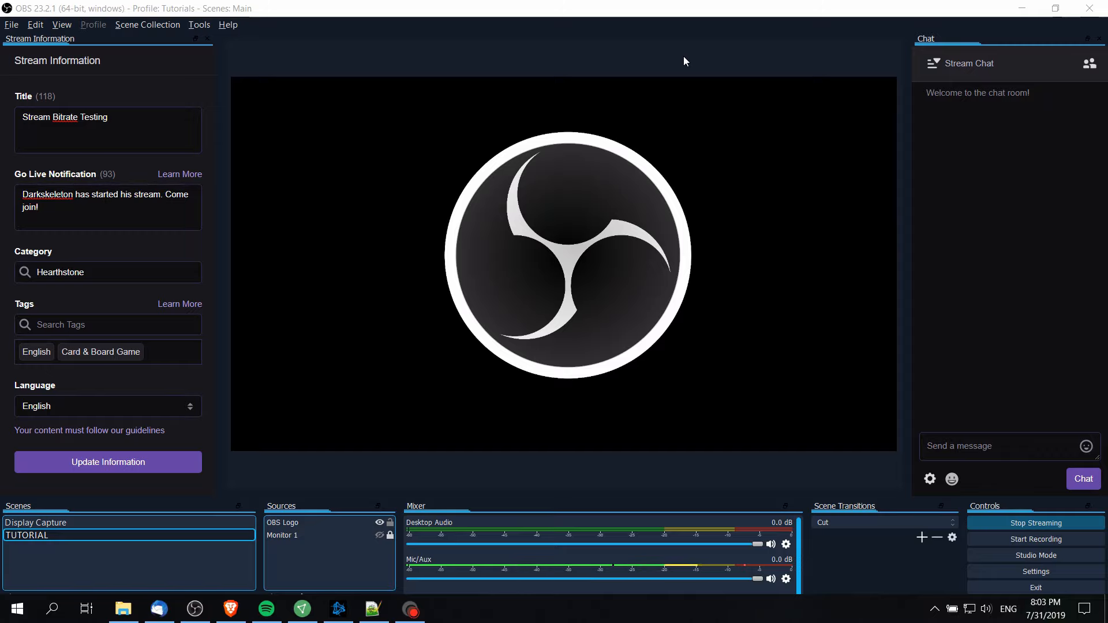
Stop the stream and enable 'Automatically record when streaming' in the General settings.
{"action": "left_click", "coordinate": [1007, 524]}
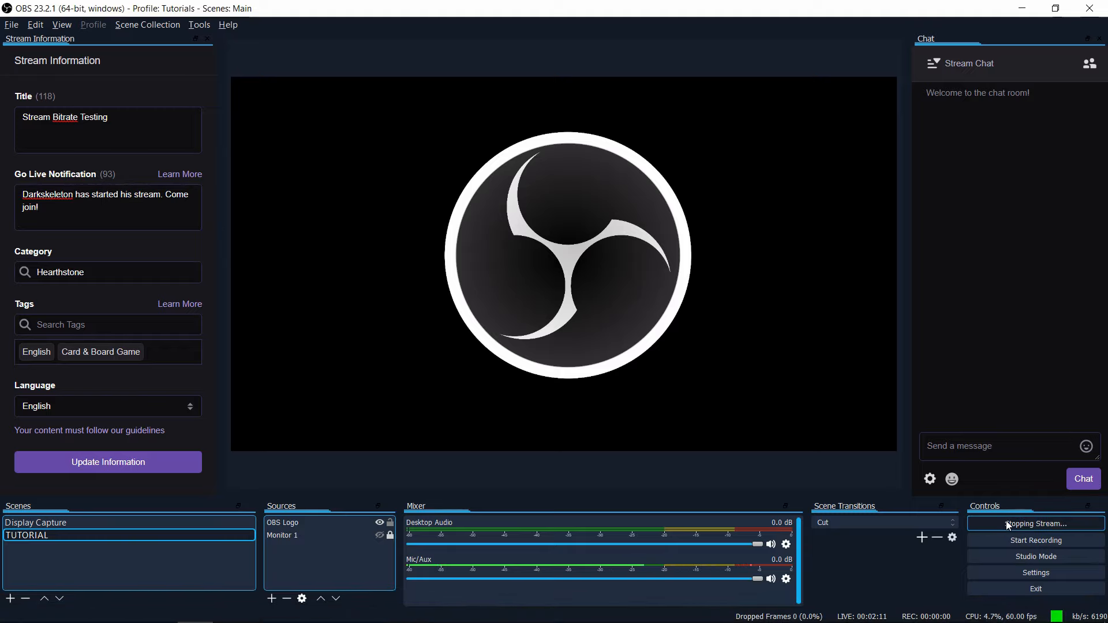
{"action": "left_click", "coordinate": [13, 25]}
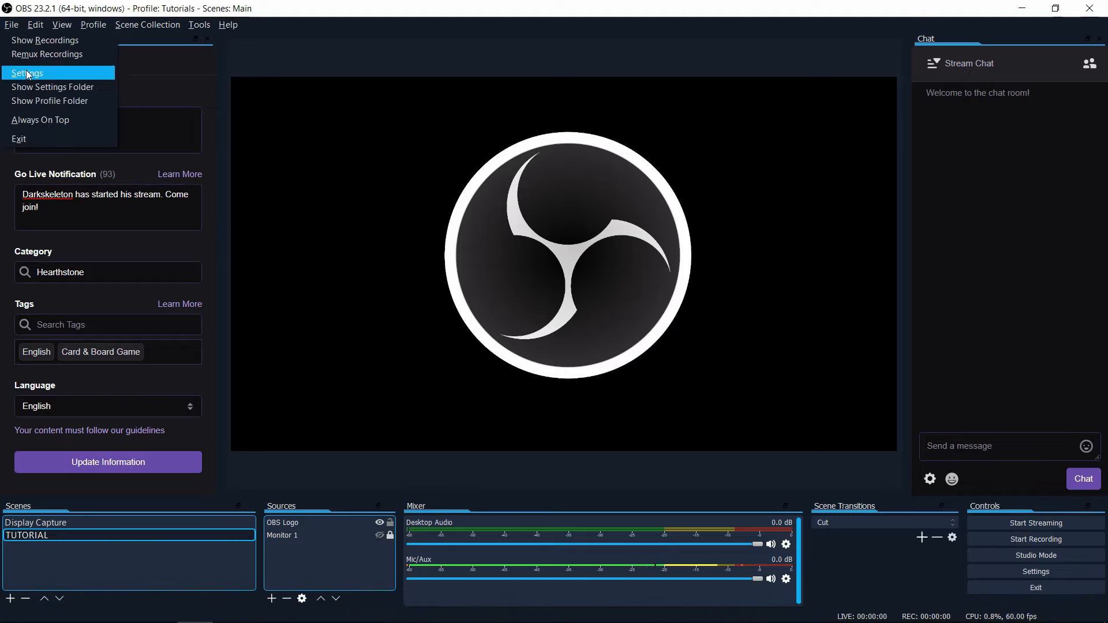
{"action": "left_click", "coordinate": [27, 72]}
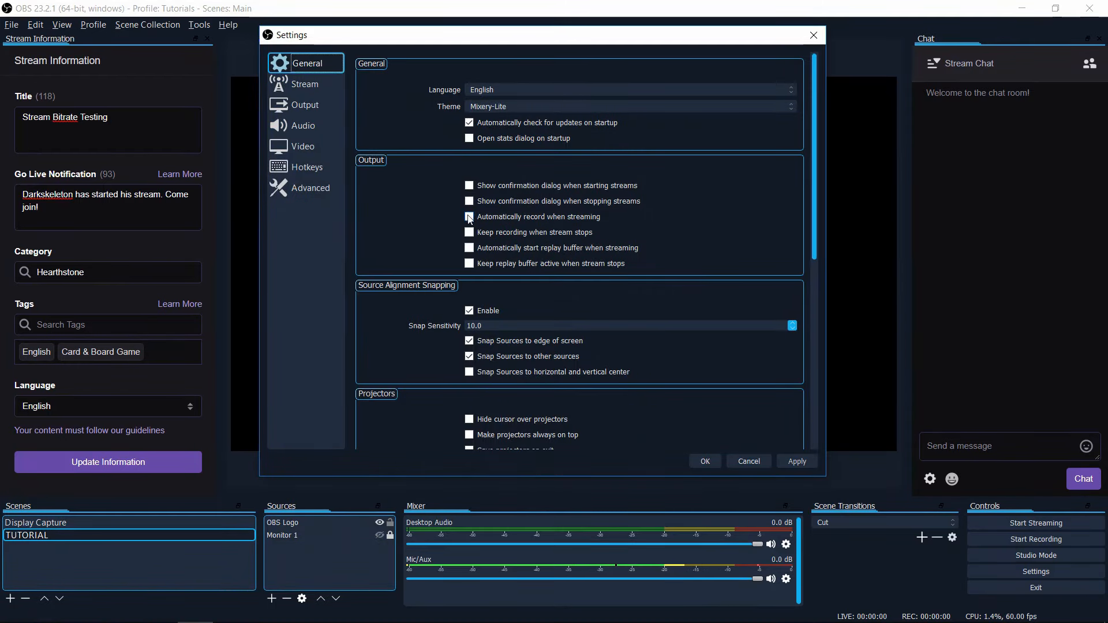
{"action": "left_click", "coordinate": [470, 217]}
{"action": "left_click", "coordinate": [493, 104]}
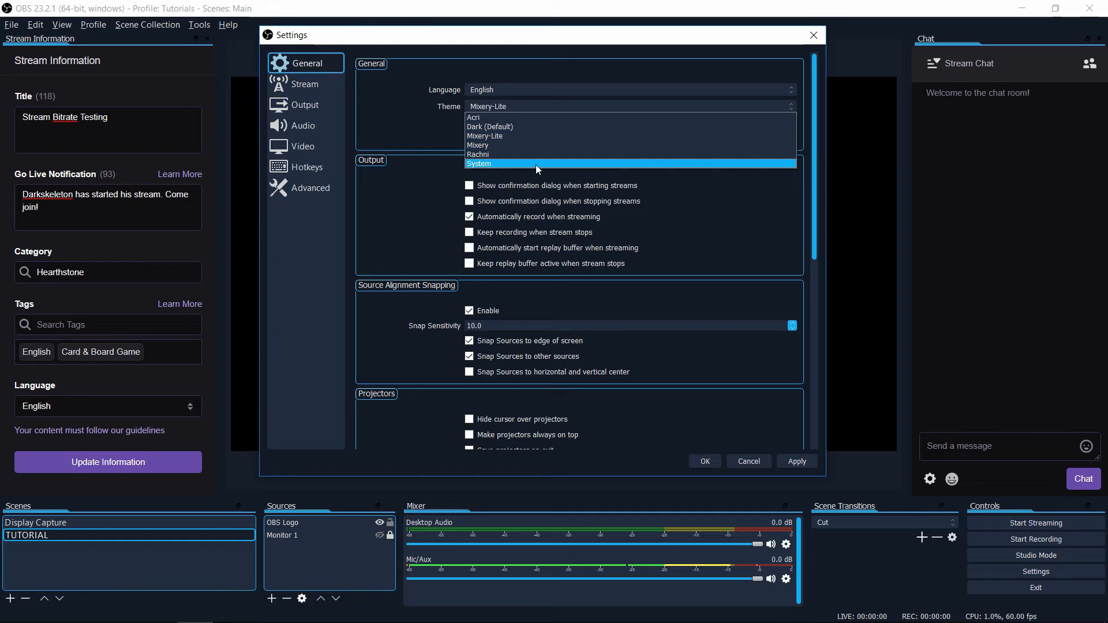
Try the System and Dark themes, keep Mixery-Lite, and enable 'Keep recording when stream stops'.
{"action": "key", "text": "Escape"}
{"action": "scroll", "coordinate": [505, 109], "scroll_direction": "down", "scroll_amount": 3}
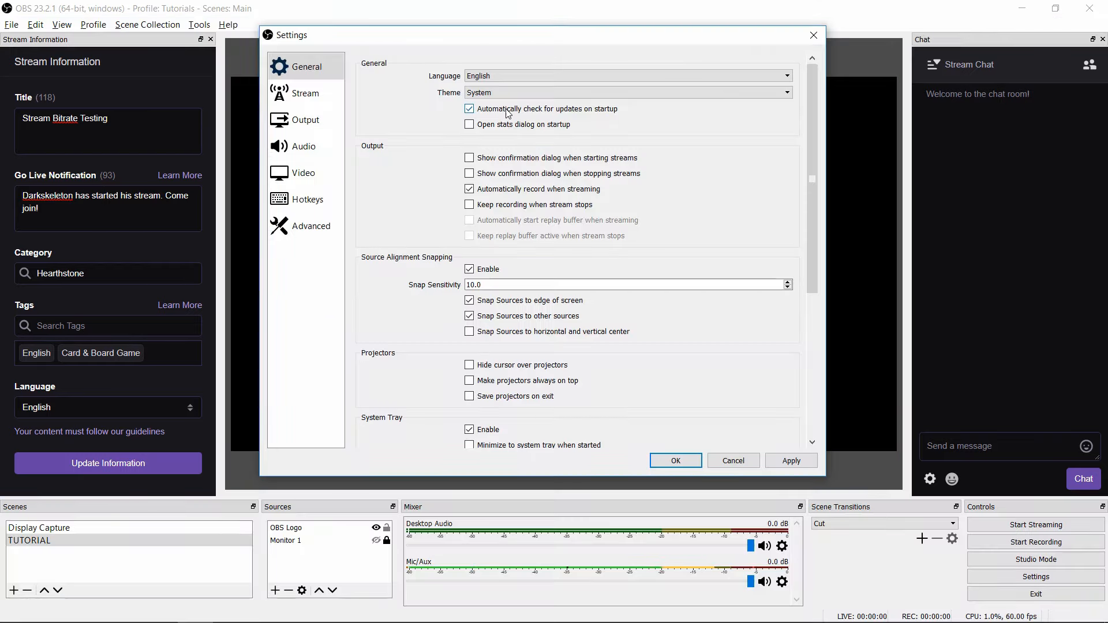
{"action": "left_click", "coordinate": [508, 94]}
{"action": "left_click", "coordinate": [504, 112]}
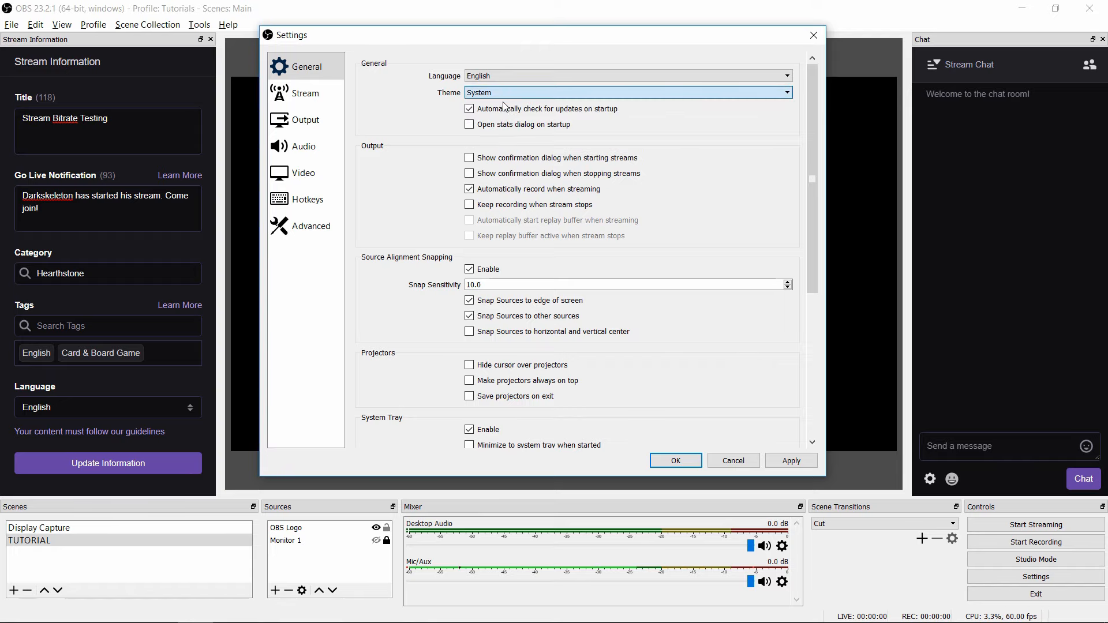
{"action": "left_click", "coordinate": [503, 92]}
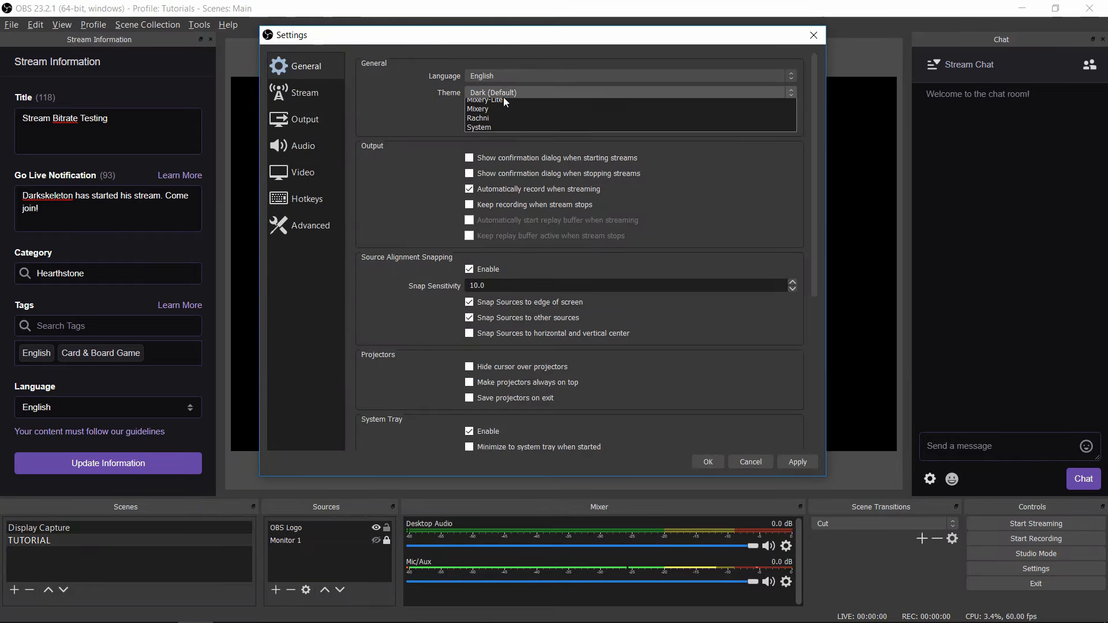
{"action": "left_click", "coordinate": [508, 120]}
{"action": "scroll", "coordinate": [497, 96], "scroll_direction": "down", "scroll_amount": 1}
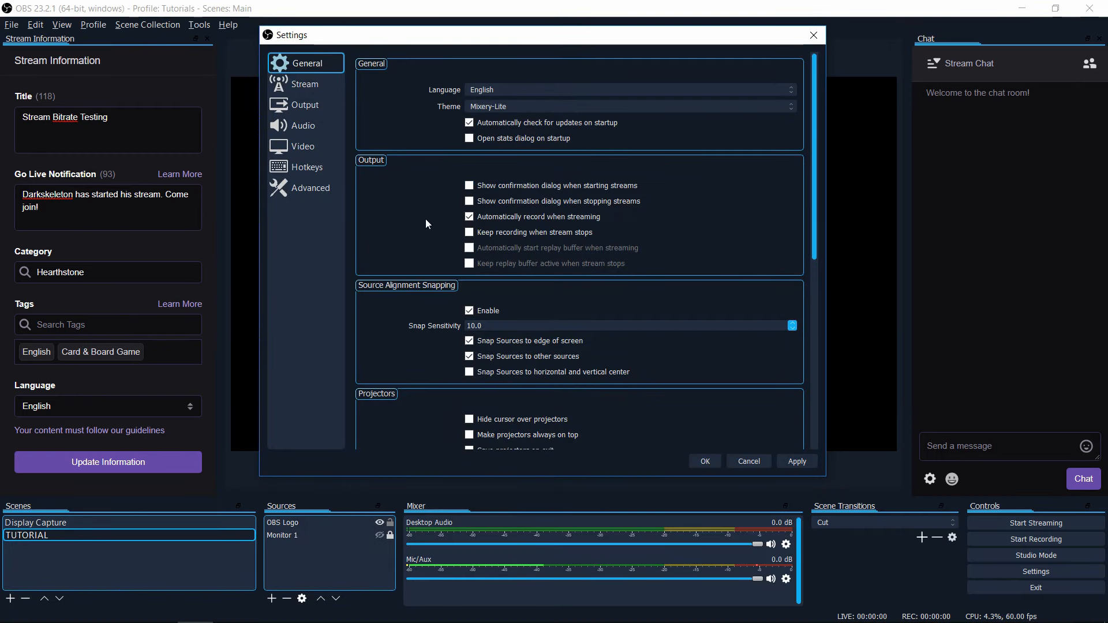
{"action": "left_click", "coordinate": [469, 234]}
Look through the General page and Advanced recording options, then close Settings.
{"action": "scroll", "coordinate": [766, 331], "scroll_direction": "down", "scroll_amount": 2}
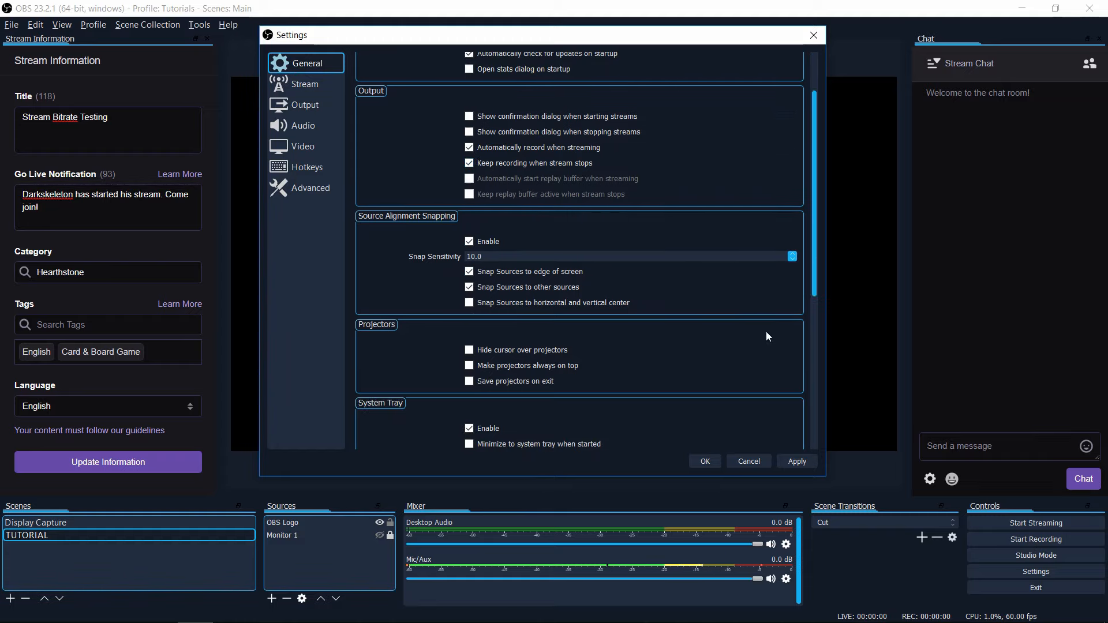
{"action": "scroll", "coordinate": [742, 401], "scroll_direction": "down", "scroll_amount": 2}
{"action": "scroll", "coordinate": [749, 274], "scroll_direction": "up", "scroll_amount": 3}
{"action": "scroll", "coordinate": [750, 277], "scroll_direction": "down", "scroll_amount": 2}
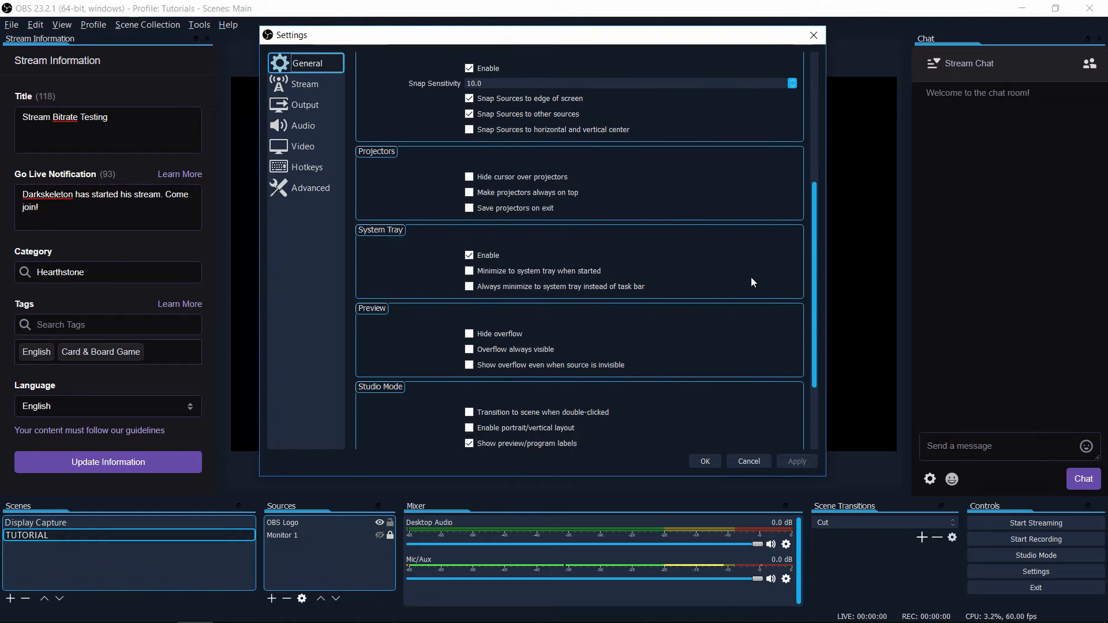
{"action": "scroll", "coordinate": [750, 277], "scroll_direction": "down", "scroll_amount": 2}
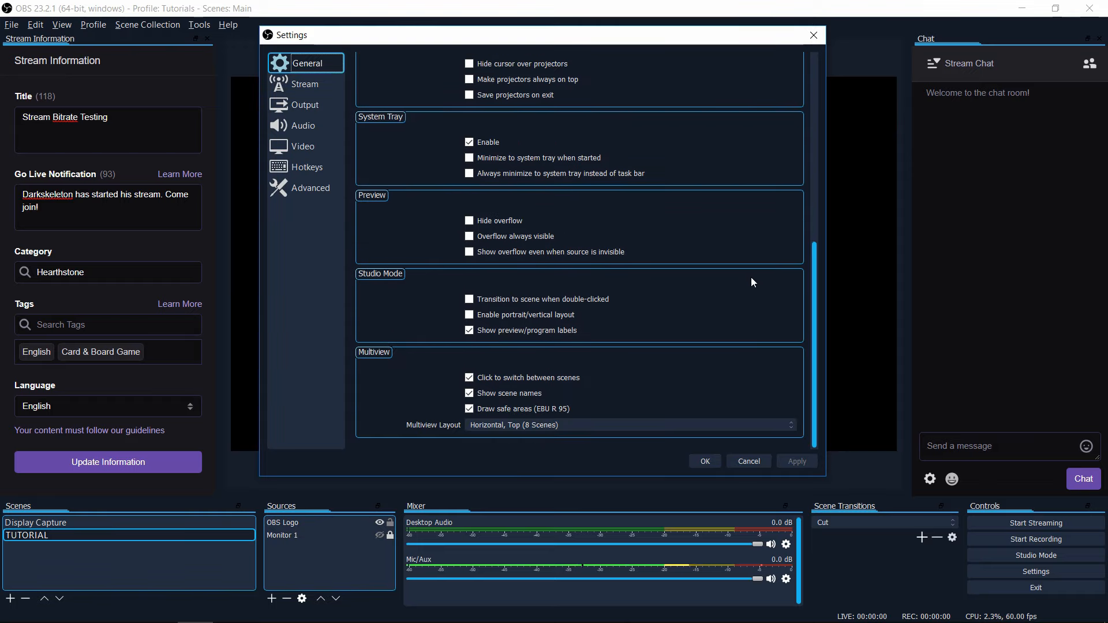
{"action": "left_click", "coordinate": [319, 194]}
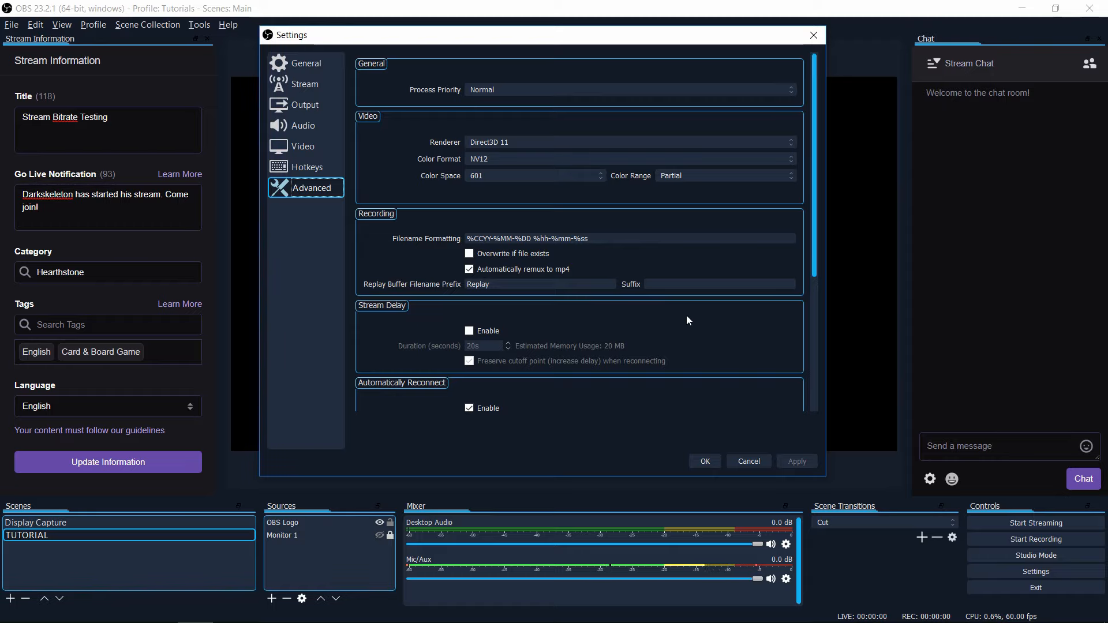
{"action": "scroll", "coordinate": [459, 227], "scroll_direction": "down", "scroll_amount": 3}
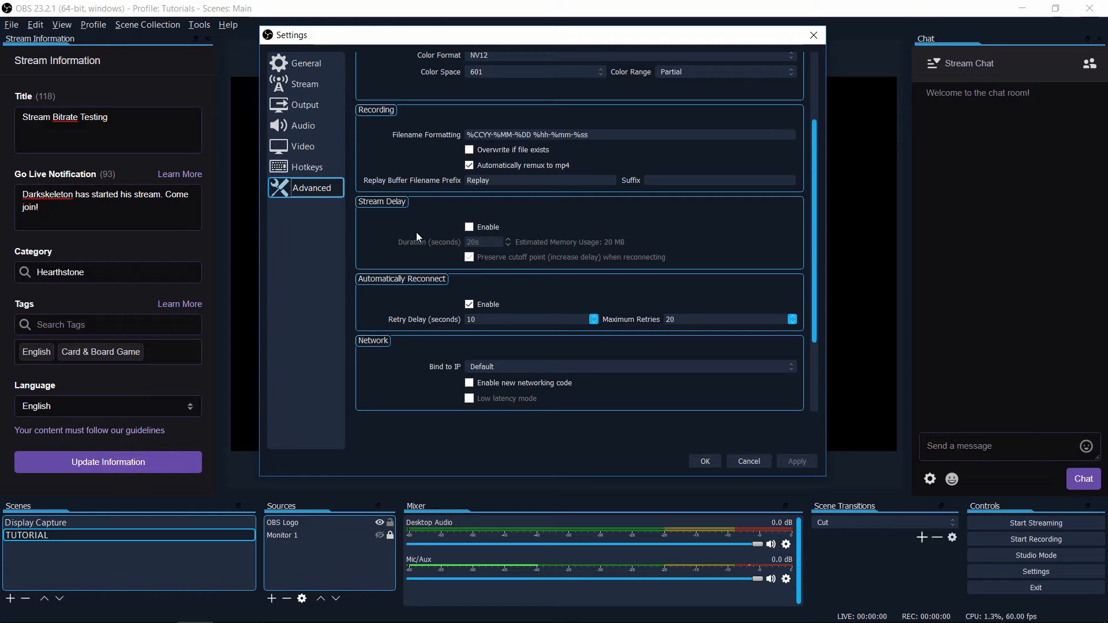
{"action": "key", "text": "Escape"}
{"action": "left_click", "coordinate": [13, 29]}
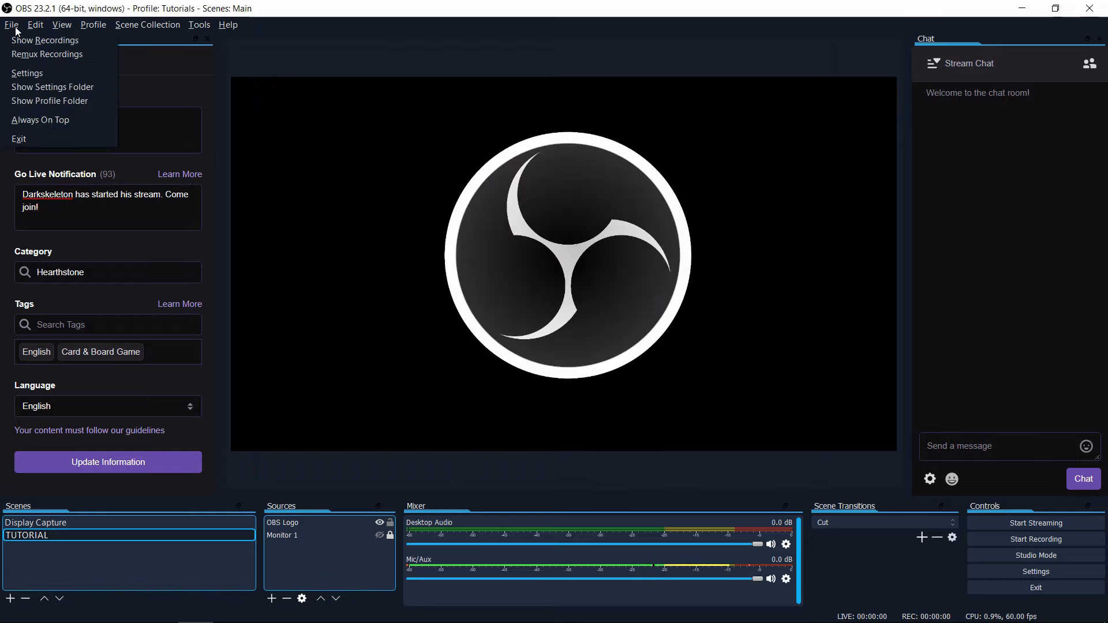
Inspect the Remux Recordings window, close it, and reopen Settings from the File menu.
{"action": "left_click", "coordinate": [22, 56]}
{"action": "left_click_drag", "start_coordinate": [481, 196], "coordinate": [460, 180]}
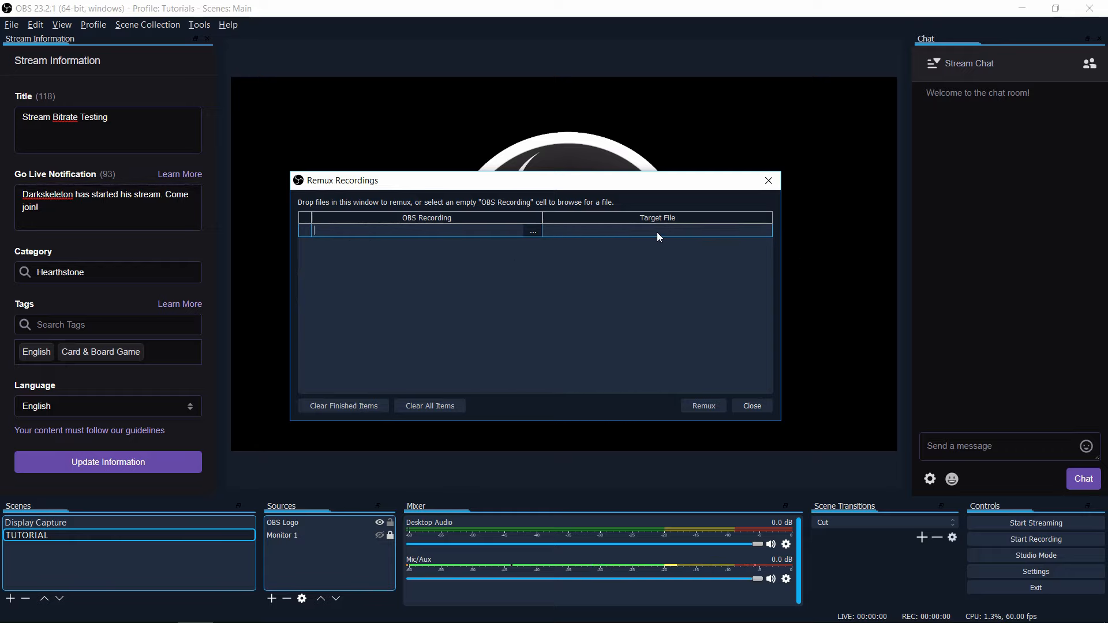
{"action": "left_click", "coordinate": [745, 408]}
{"action": "left_click", "coordinate": [11, 25]}
{"action": "left_click", "coordinate": [50, 74]}
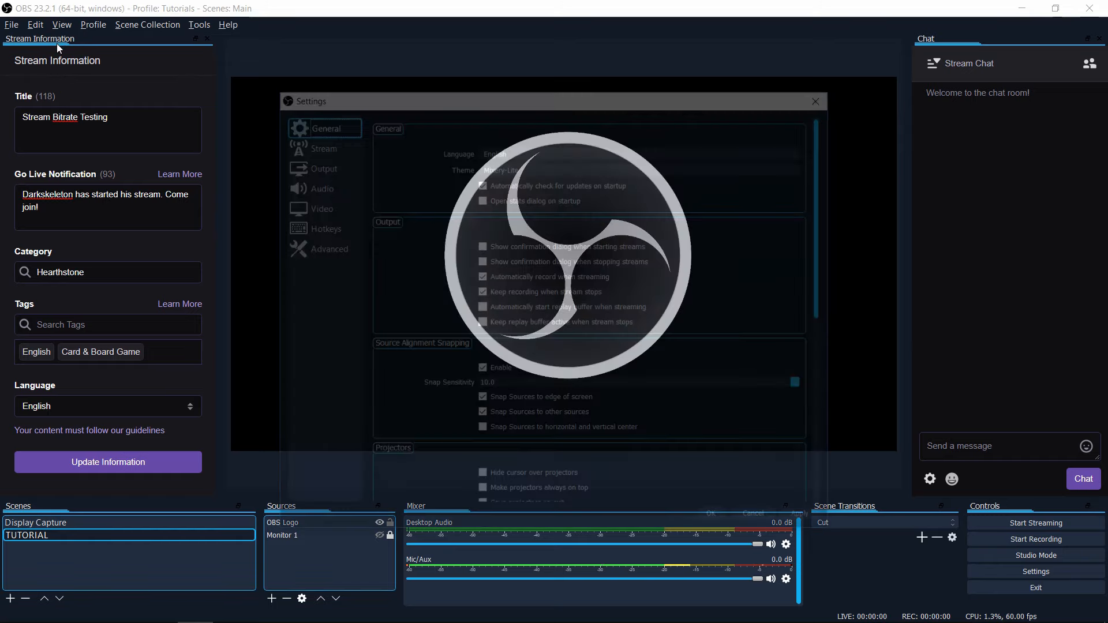
Go from Advanced to the Hotkeys page to view the Start/Stop Recording shortcuts.
{"action": "left_click", "coordinate": [320, 247]}
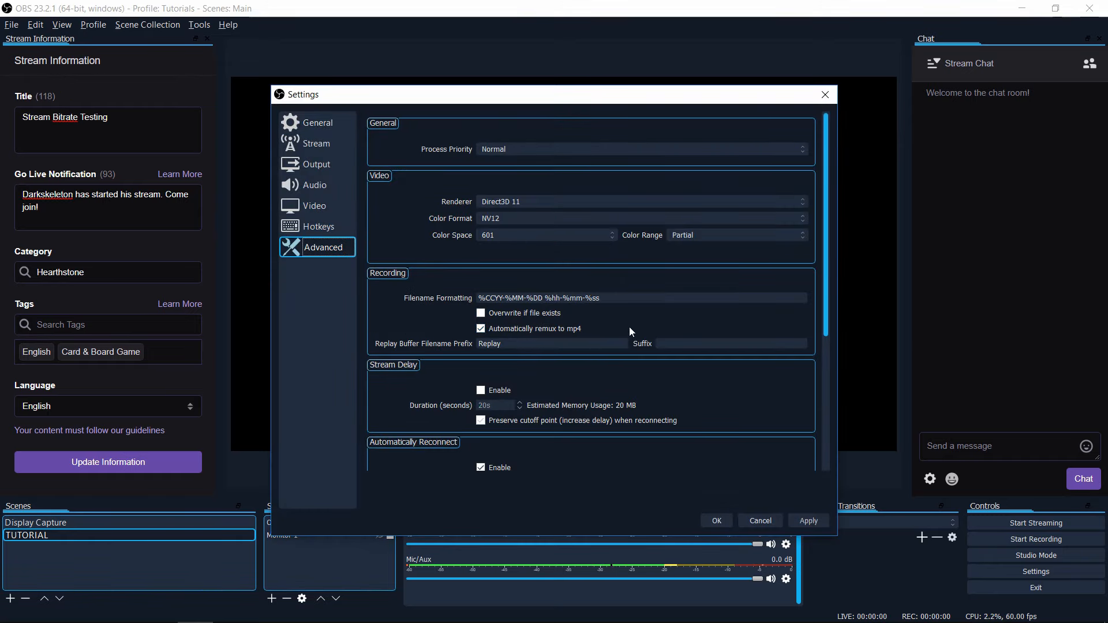
{"action": "left_click", "coordinate": [330, 219]}
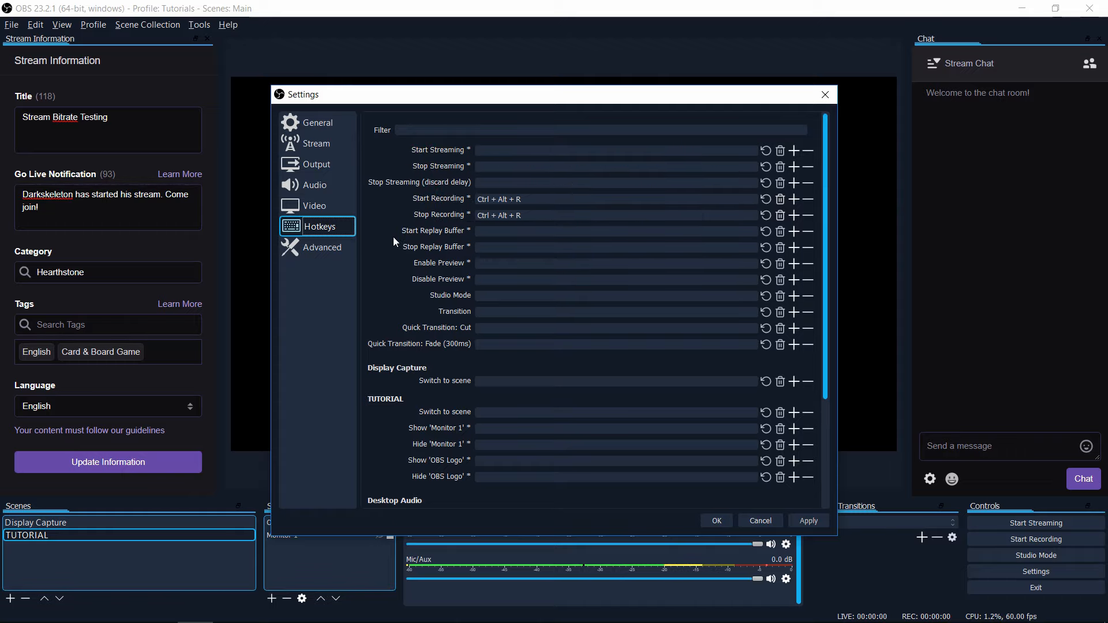
Scroll down the Hotkeys list to review the shortcuts, then scroll back to the top.
{"action": "scroll", "coordinate": [406, 296], "scroll_direction": "down", "scroll_amount": 5}
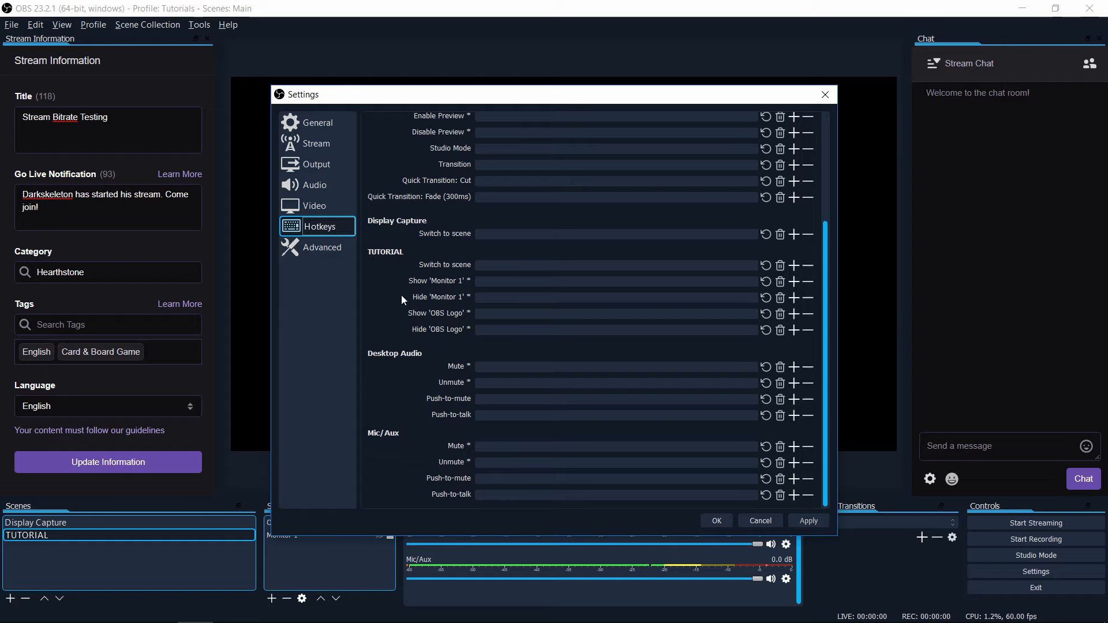
{"action": "scroll", "coordinate": [396, 307], "scroll_direction": "up", "scroll_amount": 5}
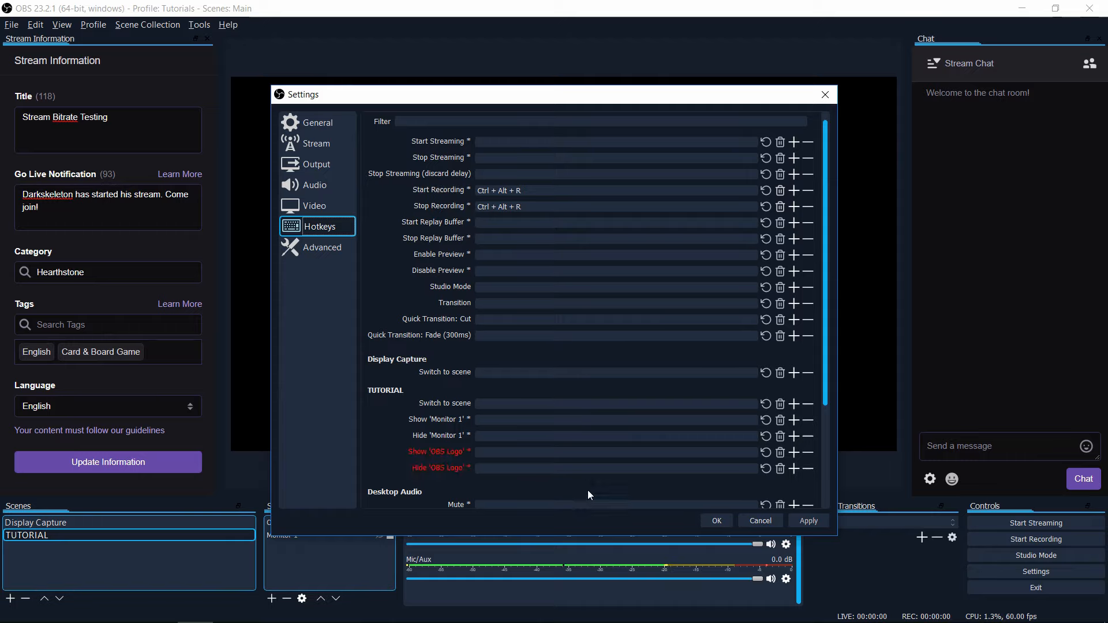
Review the Video and Audio settings pages, then close the Settings window.
{"action": "left_click", "coordinate": [331, 198]}
{"action": "left_click", "coordinate": [332, 189]}
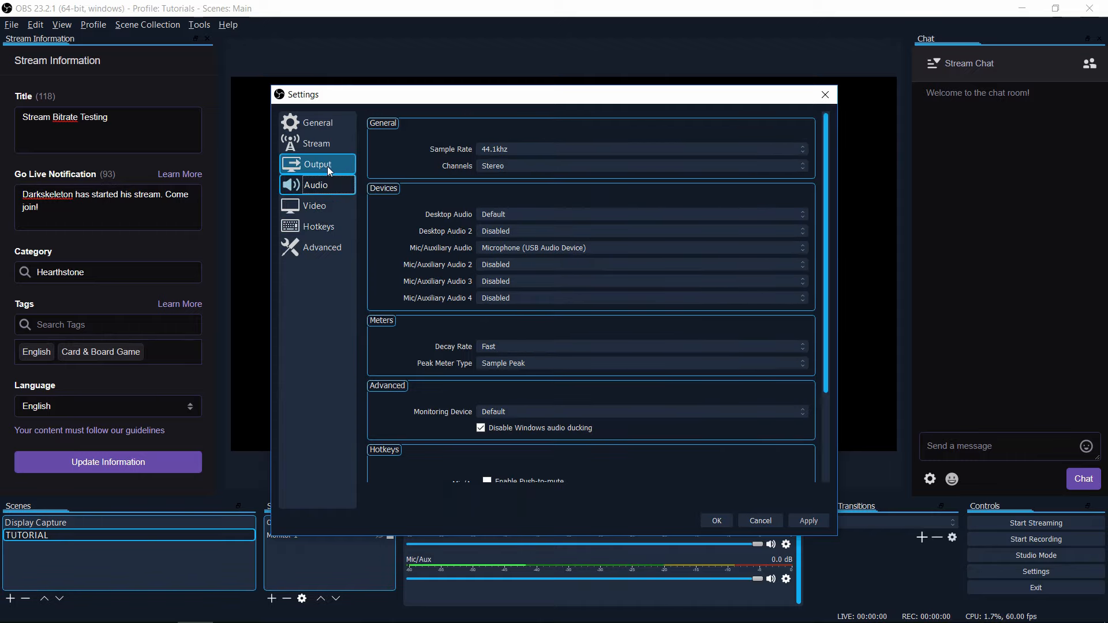
{"action": "key", "text": "Escape"}
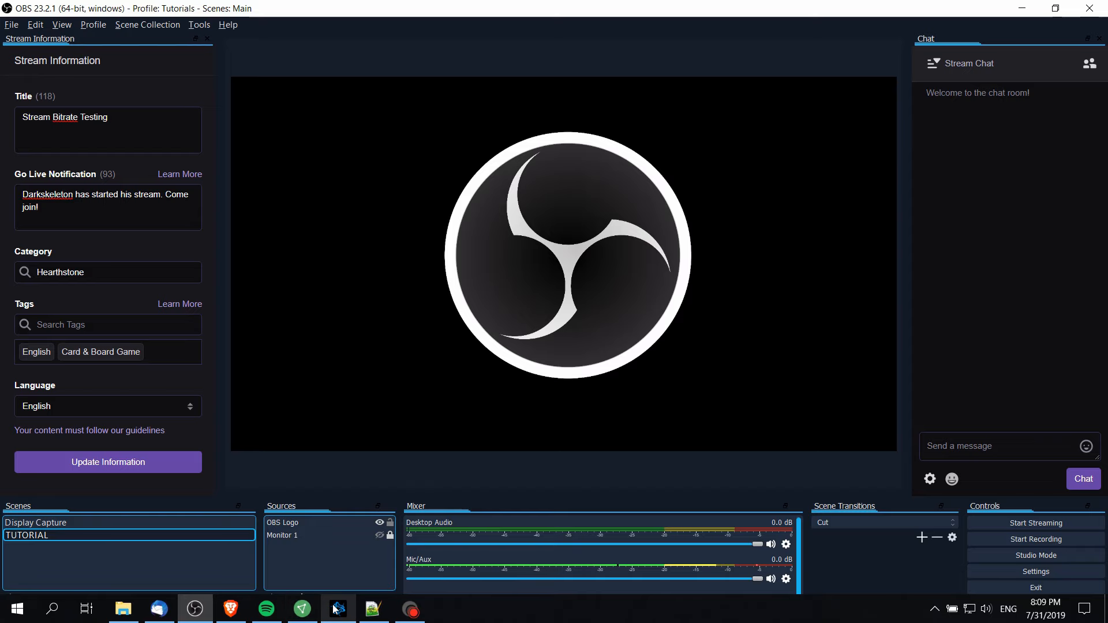
Launch Hearthstone from the Battle.net launcher, unhide the Monitor 1 capture, and switch to the game.
{"action": "left_click", "coordinate": [338, 609]}
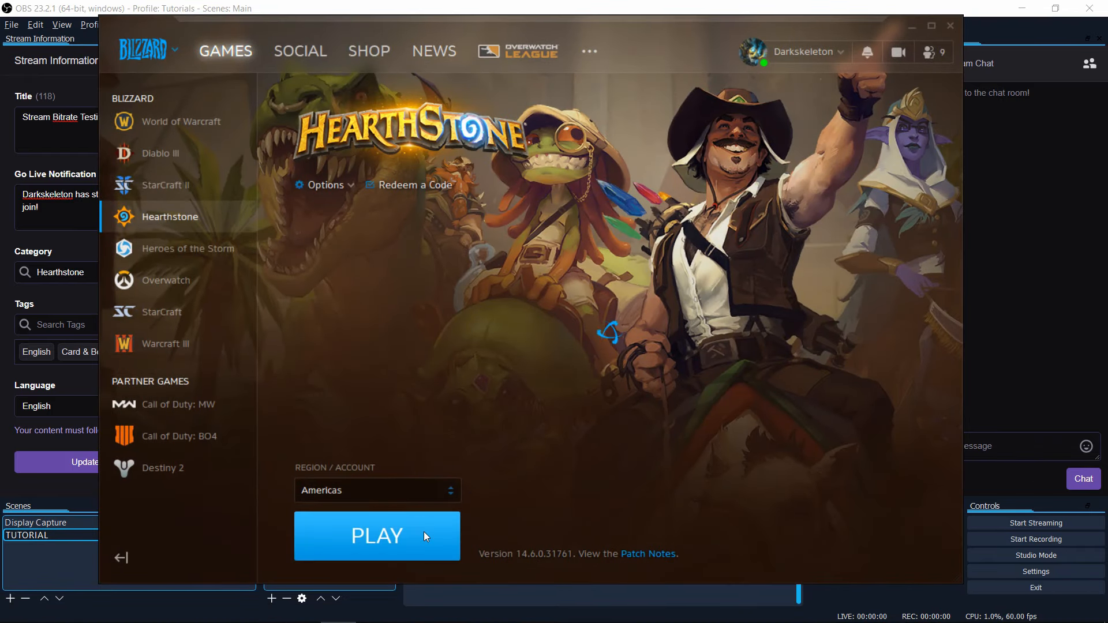
{"action": "left_click", "coordinate": [384, 538]}
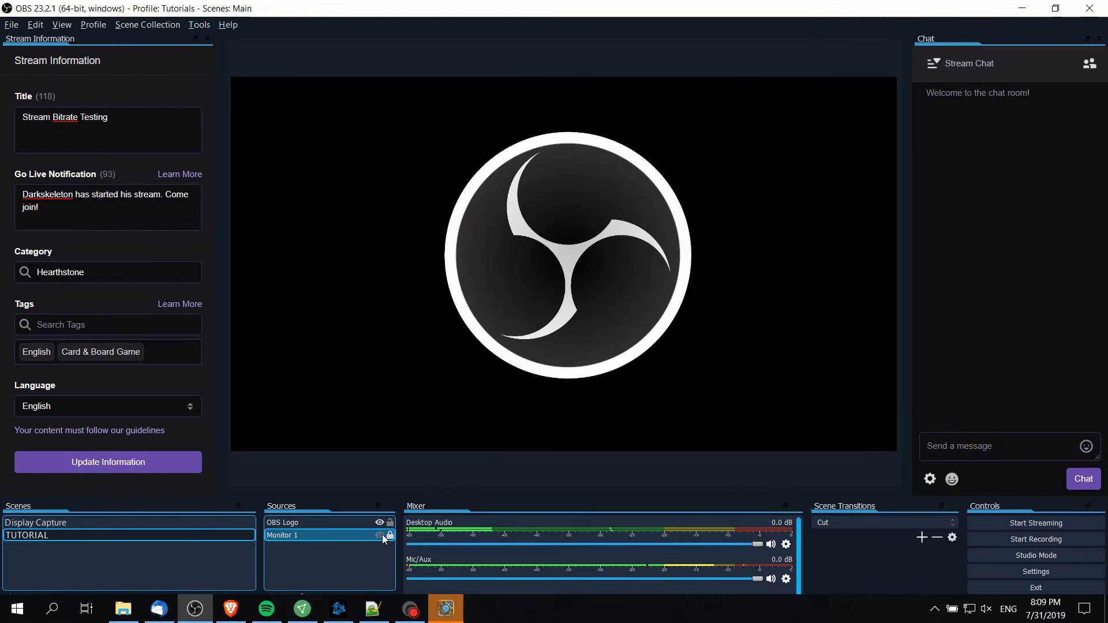
{"action": "left_click", "coordinate": [383, 537]}
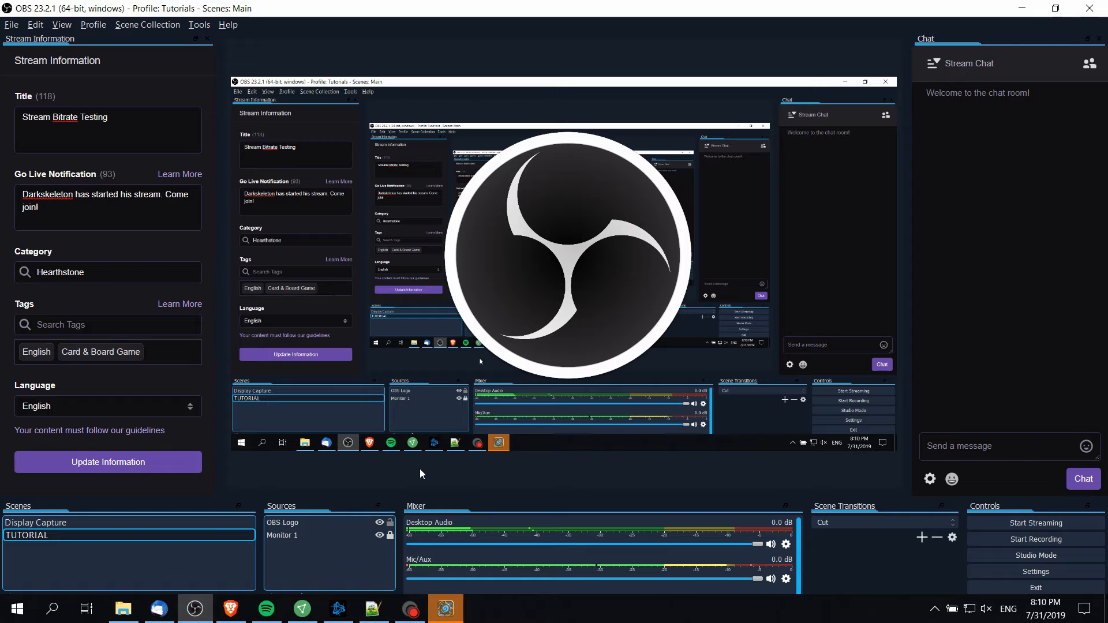
{"action": "left_click", "coordinate": [446, 610]}
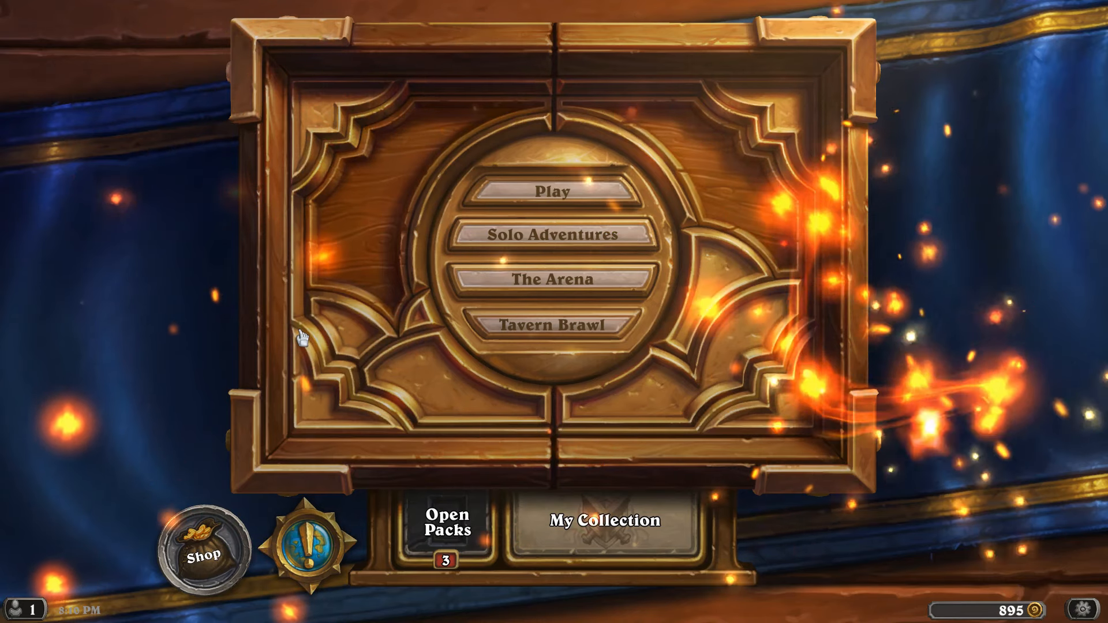
Hide Monitor 1 and add a Game Capture source named HearthstoneCapture.
{"action": "key", "text": "alt+Tab"}
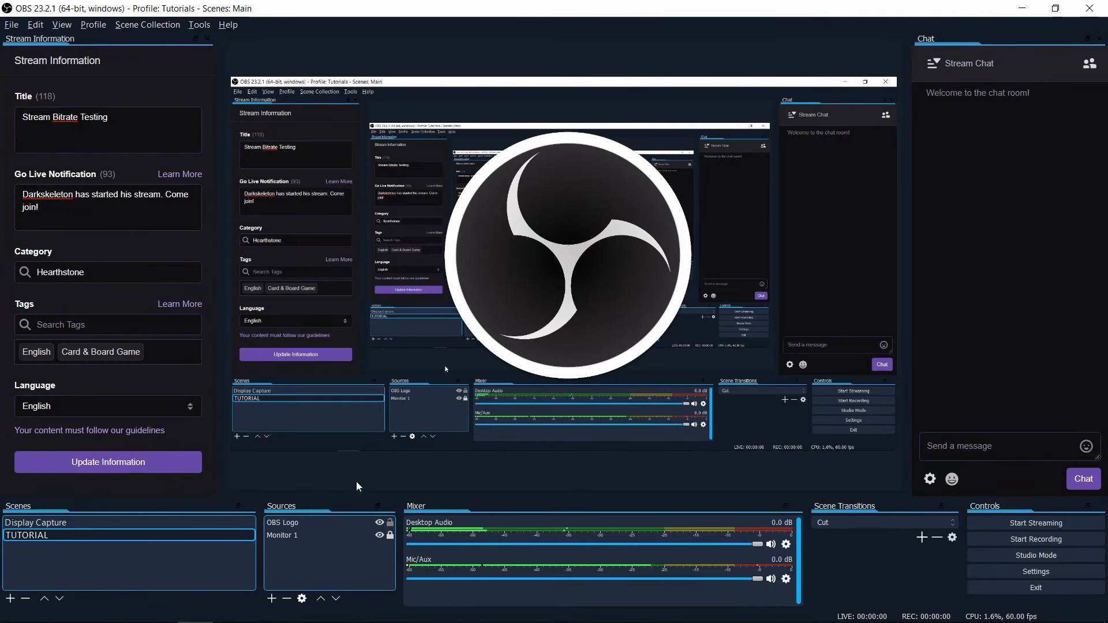
{"action": "left_click", "coordinate": [359, 534]}
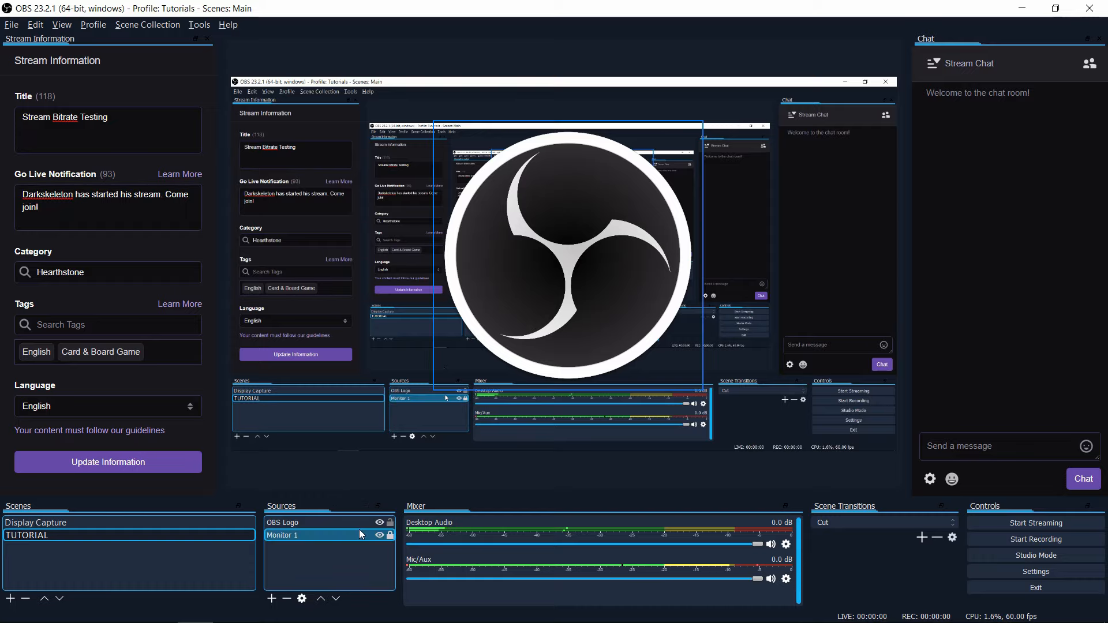
{"action": "left_click", "coordinate": [380, 536]}
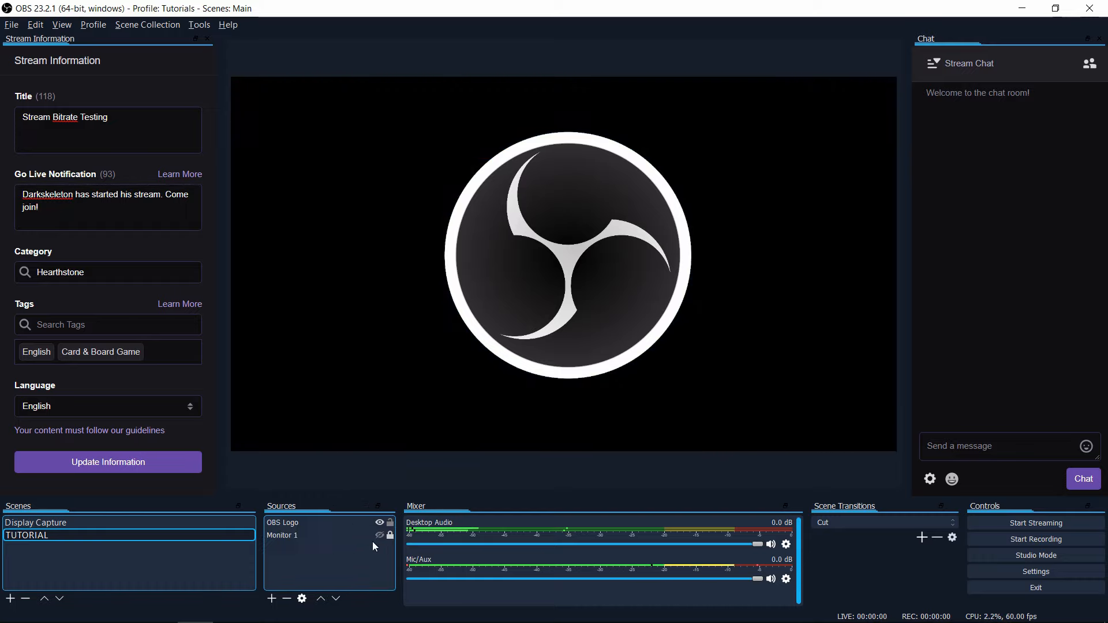
{"action": "right_click", "coordinate": [341, 551]}
{"action": "mouse_move", "coordinate": [382, 465]}
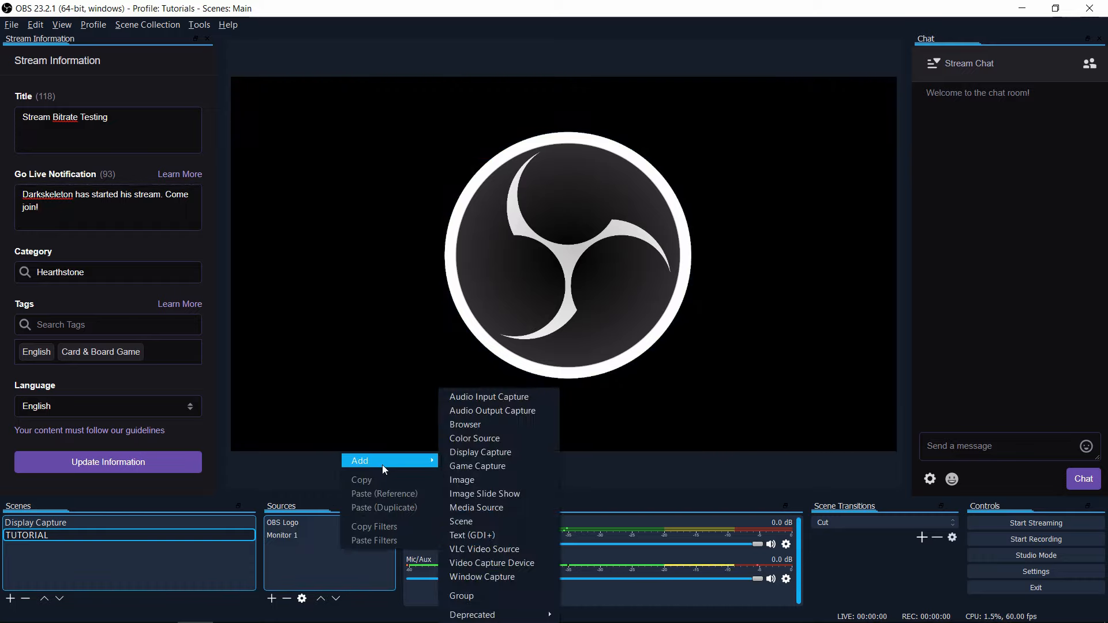
{"action": "left_click", "coordinate": [456, 466]}
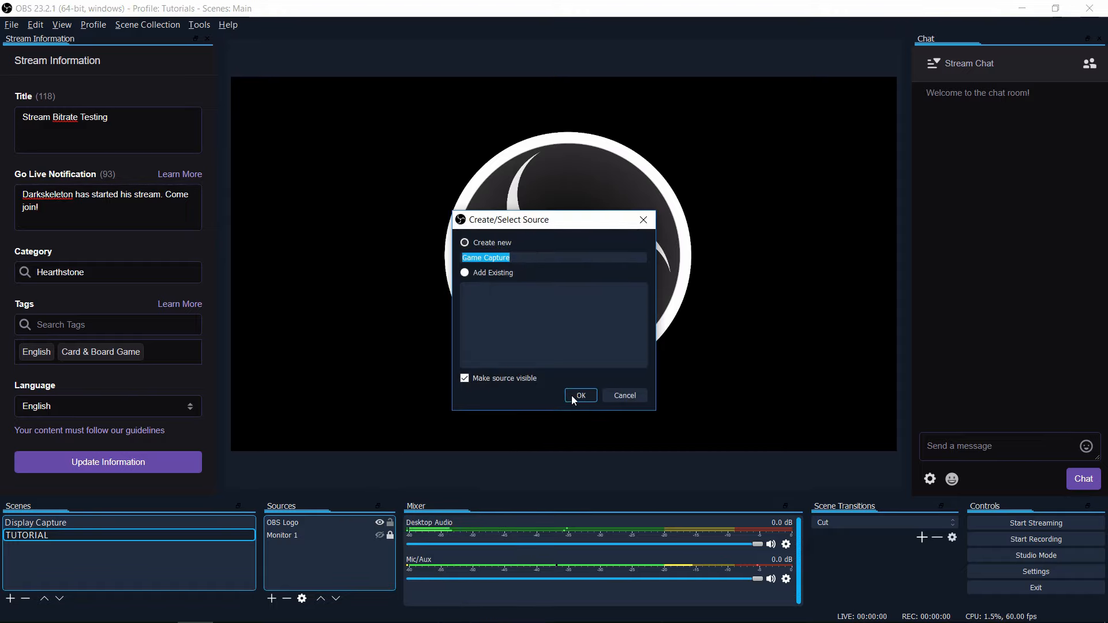
{"action": "type", "text": "HearthstoneCapture"}
{"action": "left_click", "coordinate": [580, 395]}
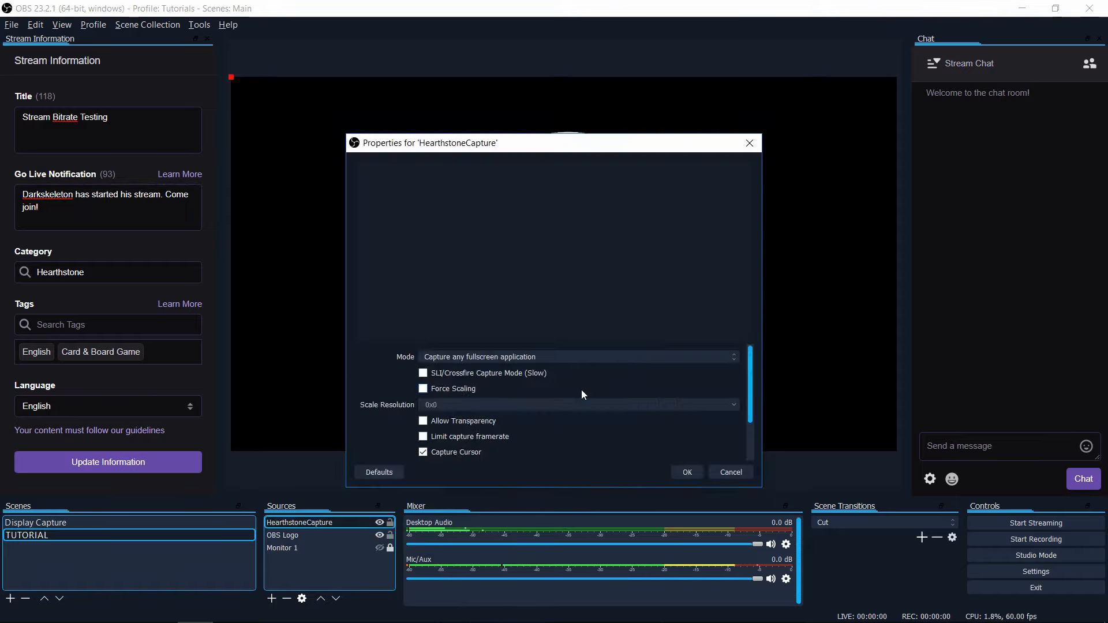
Set HearthstoneCapture's mode to Capture specific window, targeting the Hearthstone window.
{"action": "left_click", "coordinate": [572, 356]}
{"action": "left_click", "coordinate": [592, 355]}
{"action": "left_click", "coordinate": [581, 376]}
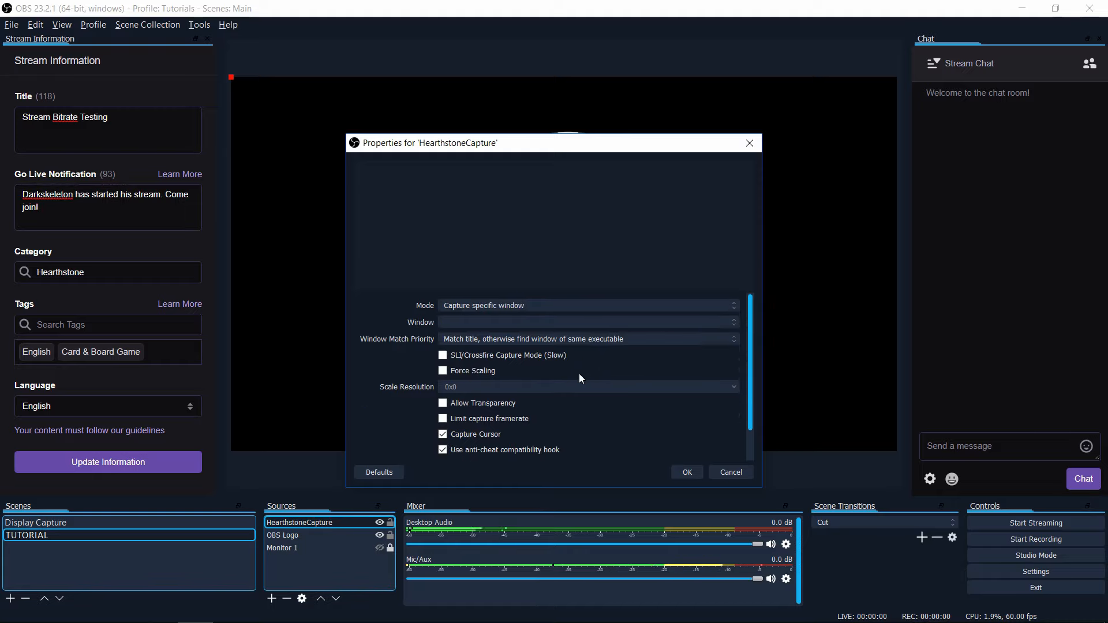
{"action": "left_click", "coordinate": [573, 323]}
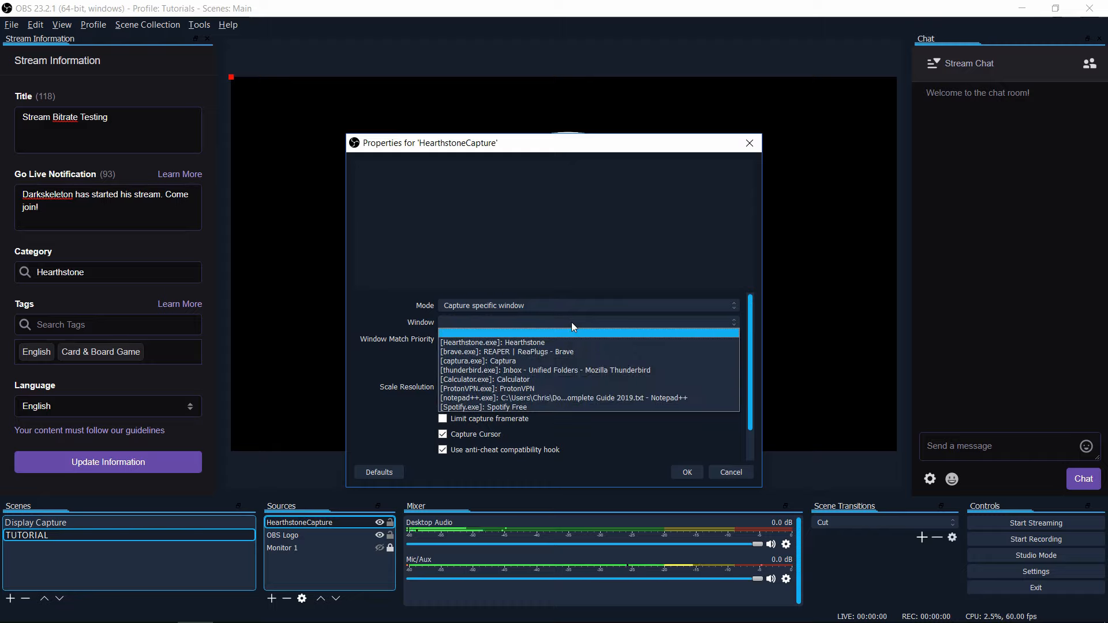
{"action": "left_click", "coordinate": [515, 339]}
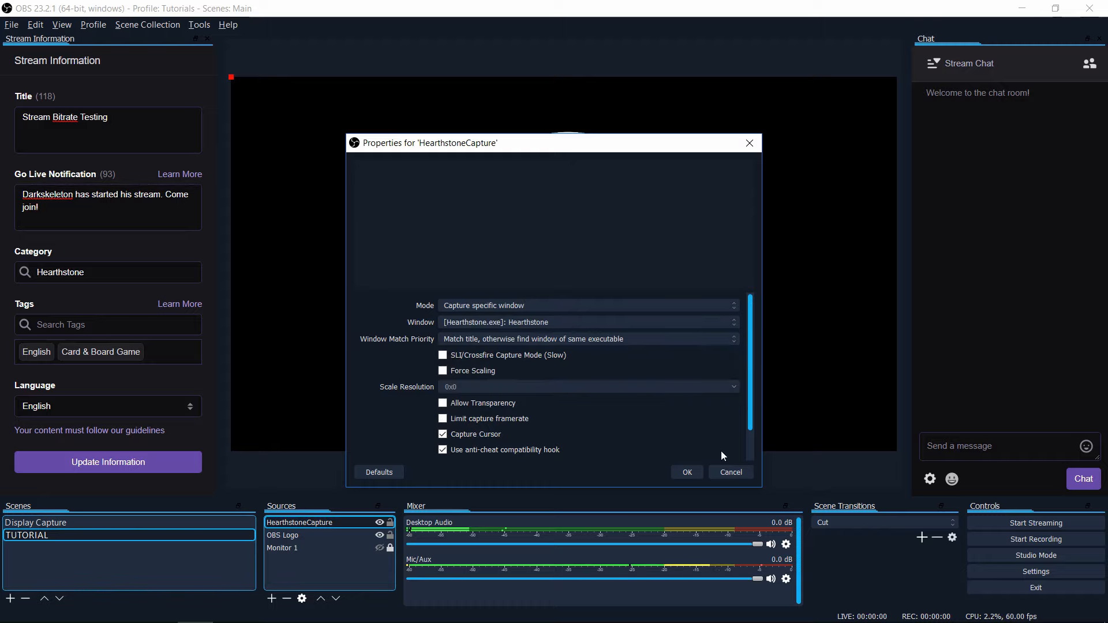
{"action": "left_click", "coordinate": [694, 472]}
Check the Hearthstone game, then briefly show and re-hide the Monitor 1 capture.
{"action": "key", "text": "alt+Tab"}
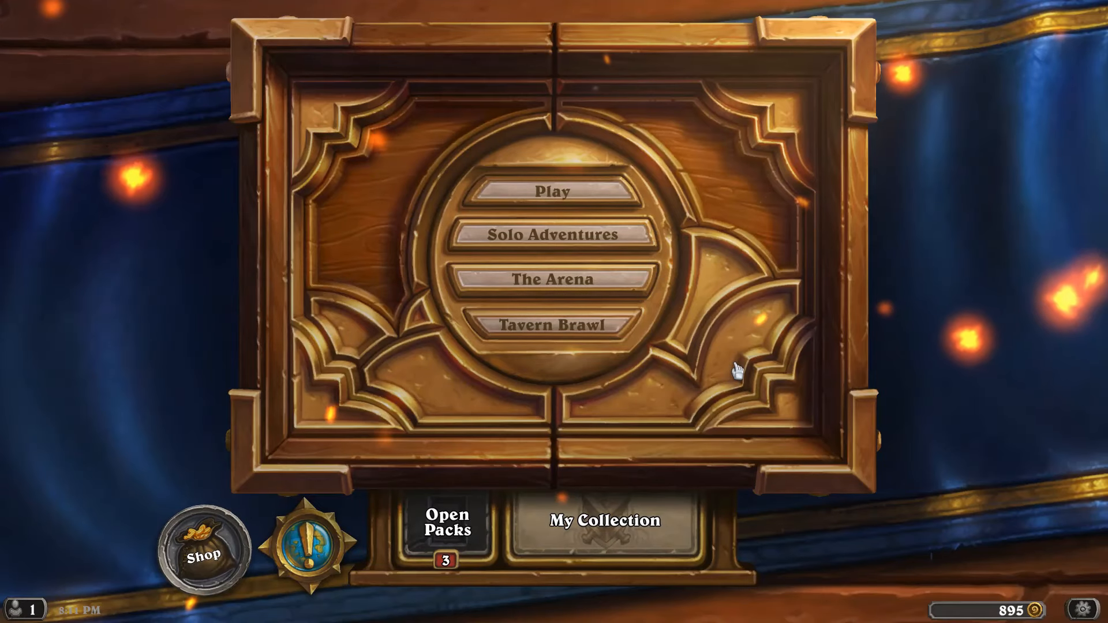
{"action": "key", "text": "alt+Tab"}
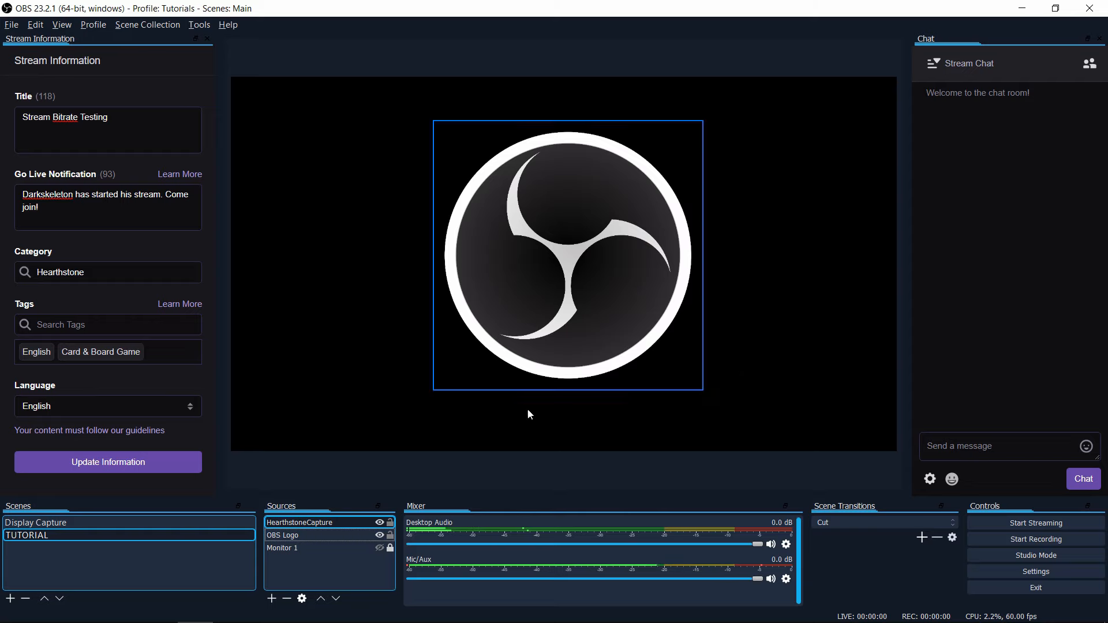
{"action": "left_click", "coordinate": [376, 544]}
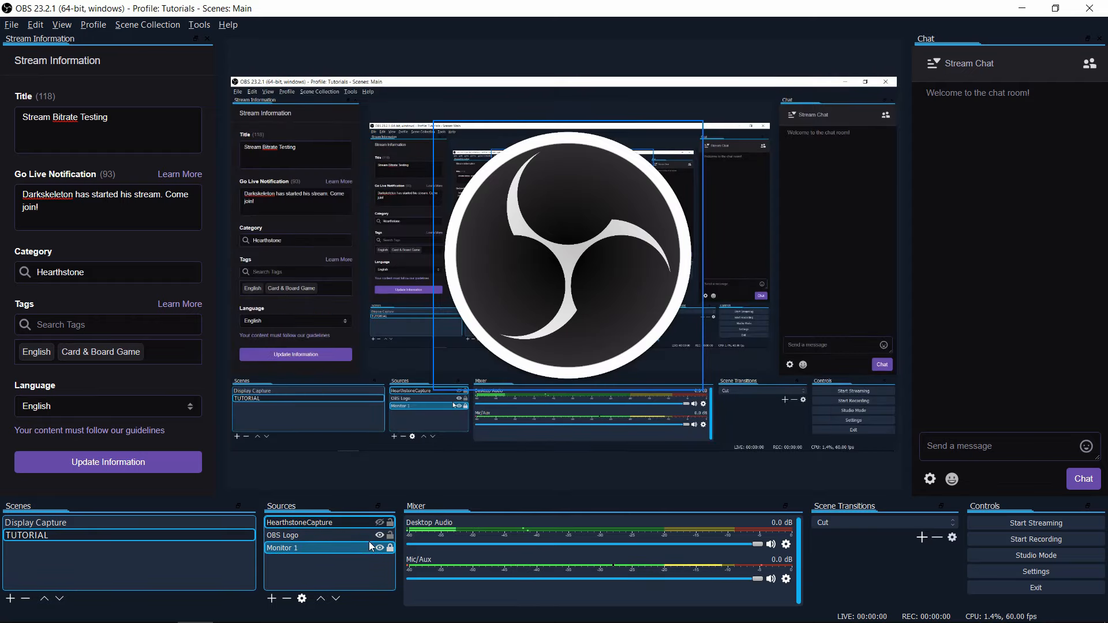
{"action": "left_click", "coordinate": [380, 545]}
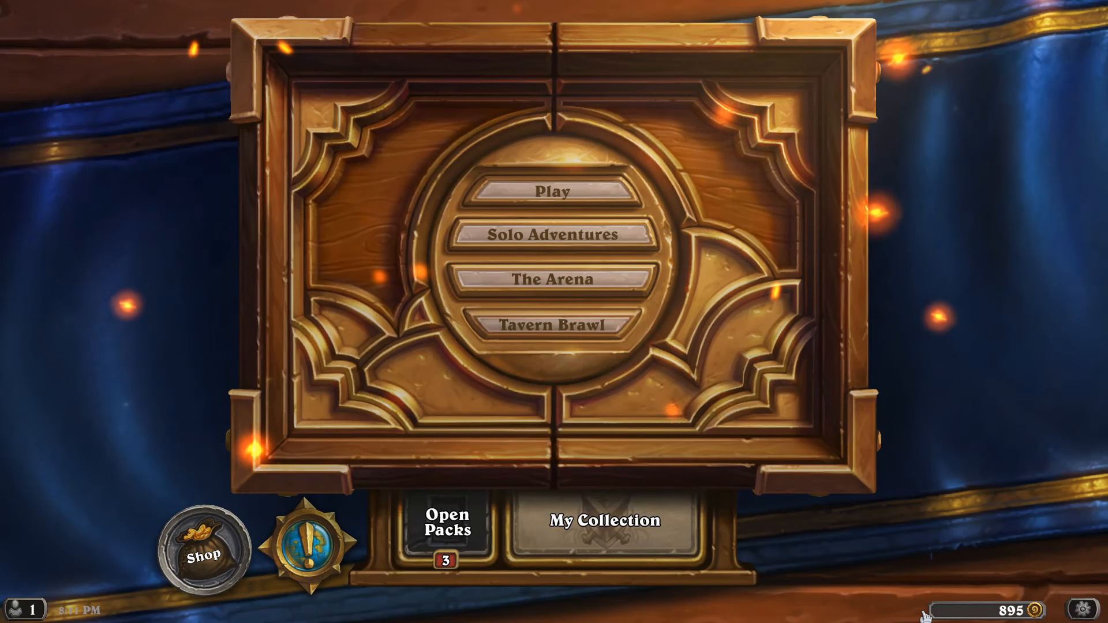
Open the NVIDIA Control Panel from the tray to Manage 3D settings > Program Settings.
{"action": "left_click", "coordinate": [934, 608]}
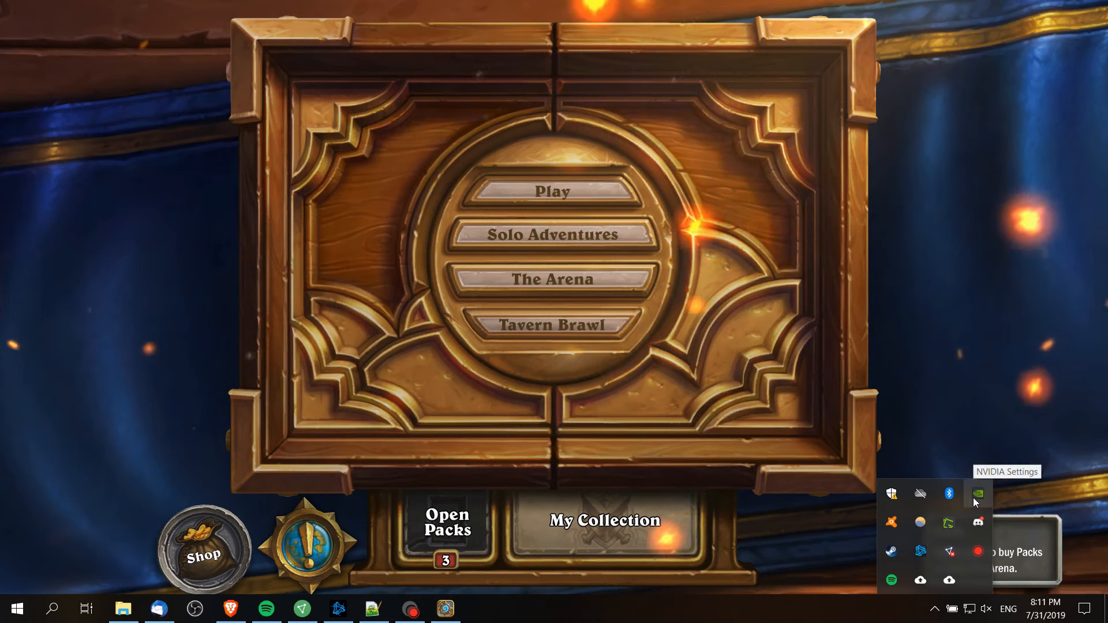
{"action": "right_click", "coordinate": [974, 498]}
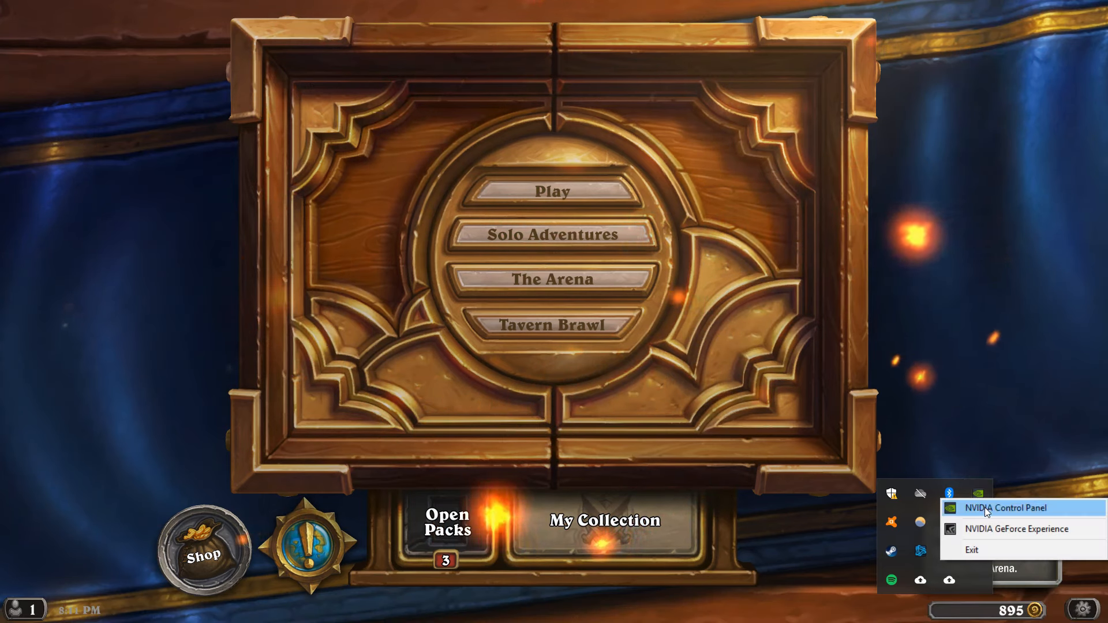
{"action": "left_click", "coordinate": [985, 507]}
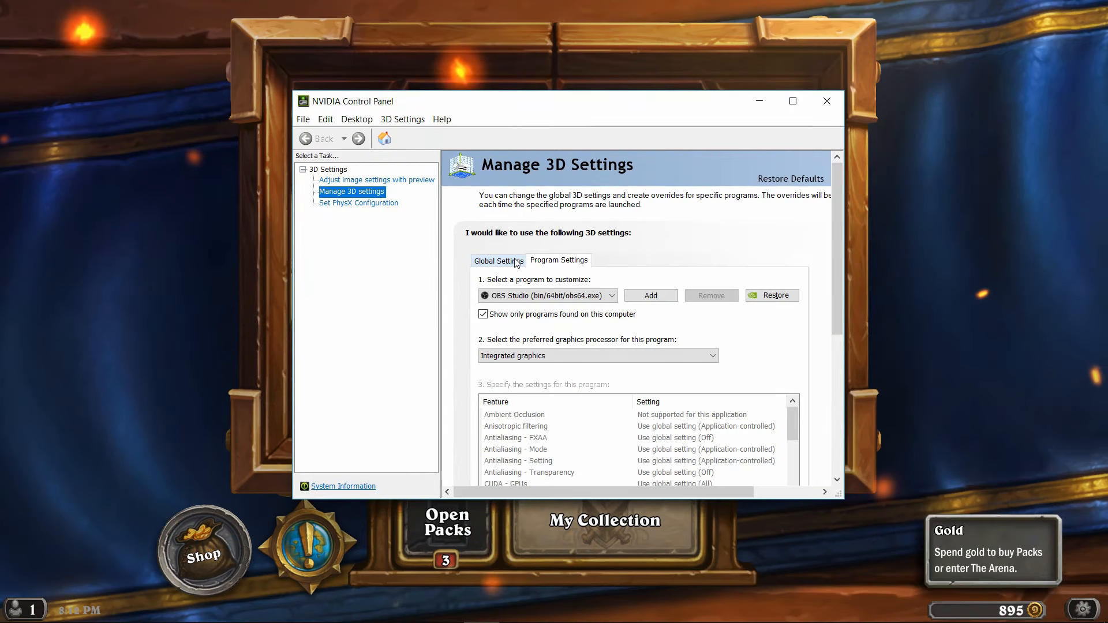
{"action": "left_click", "coordinate": [523, 262]}
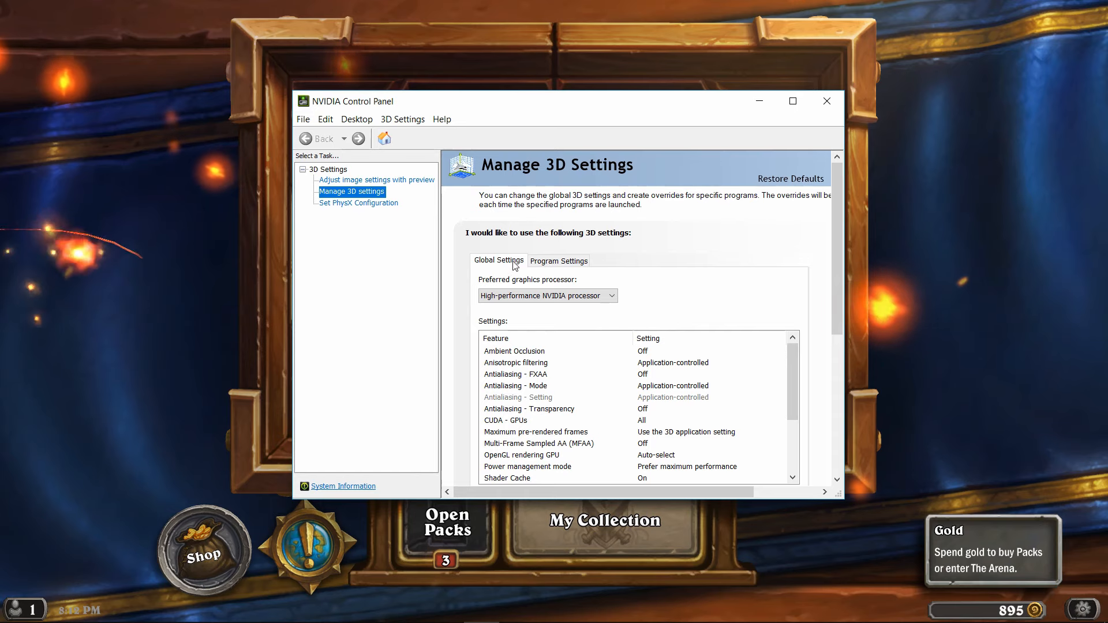
{"action": "left_click", "coordinate": [540, 261]}
Select OBS Studio and set its preferred graphics processor to High-performance NVIDIA processor.
{"action": "scroll", "coordinate": [628, 258], "scroll_direction": "down", "scroll_amount": 1}
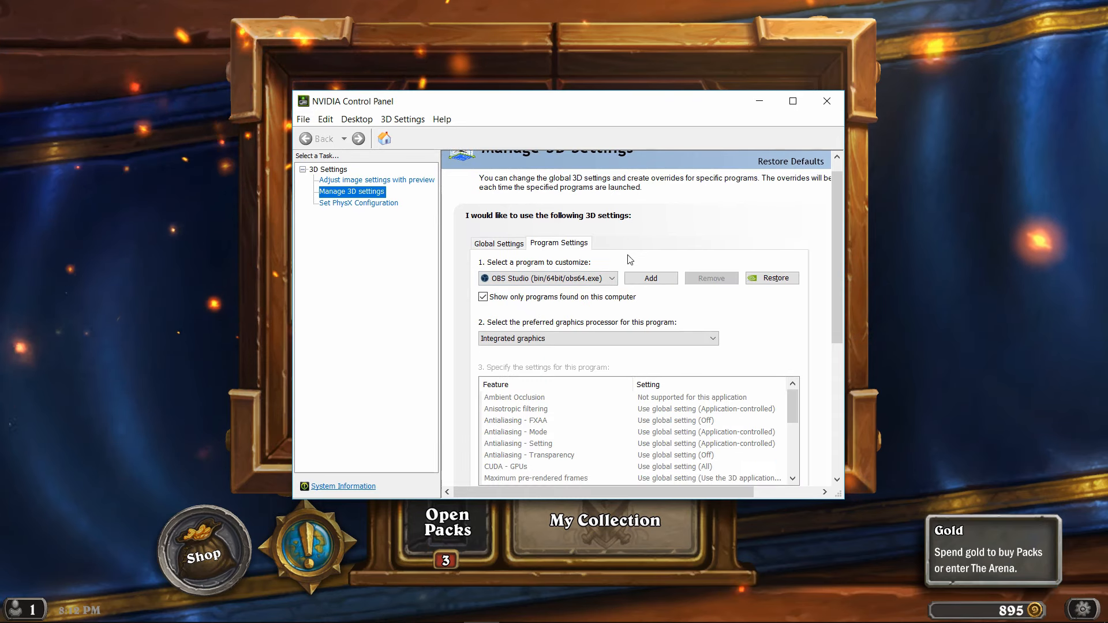
{"action": "left_click", "coordinate": [598, 279]}
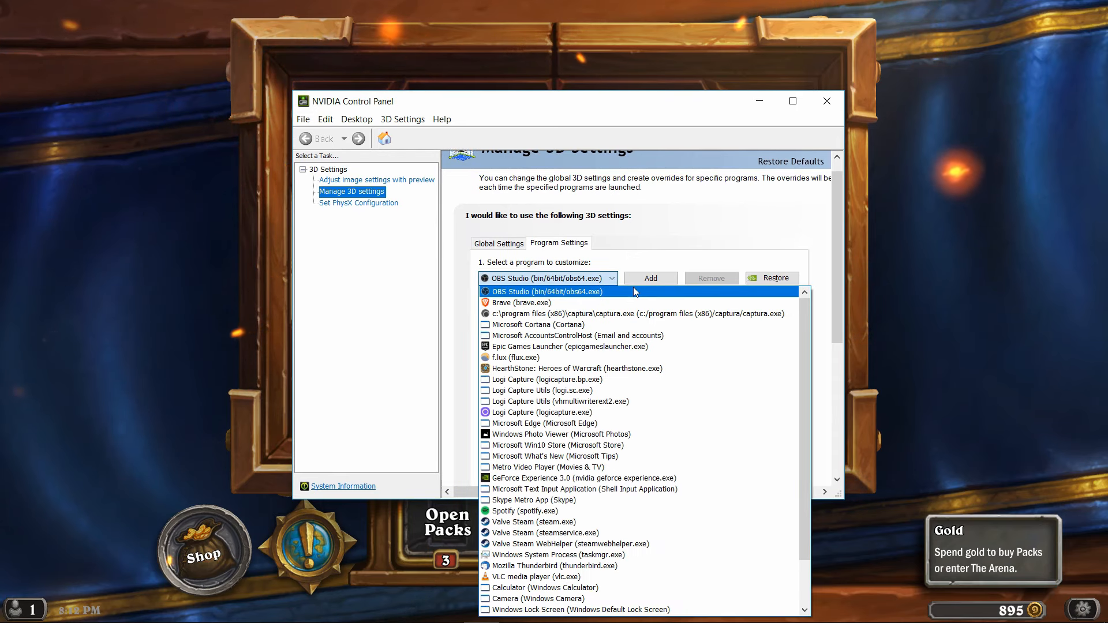
{"action": "left_click", "coordinate": [630, 281]}
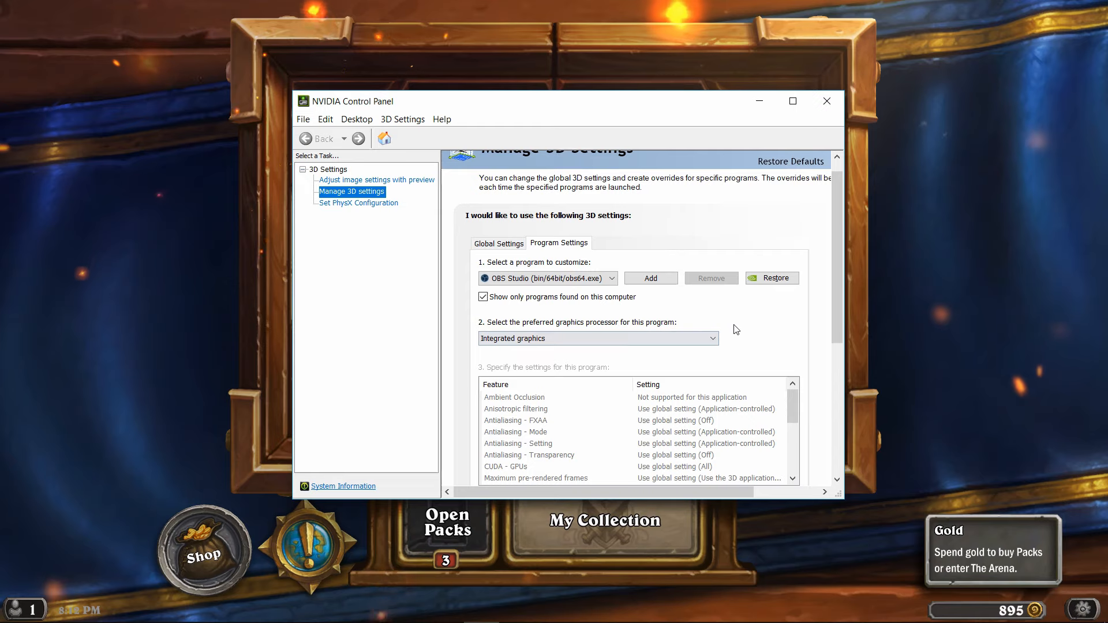
{"action": "left_click", "coordinate": [706, 342]}
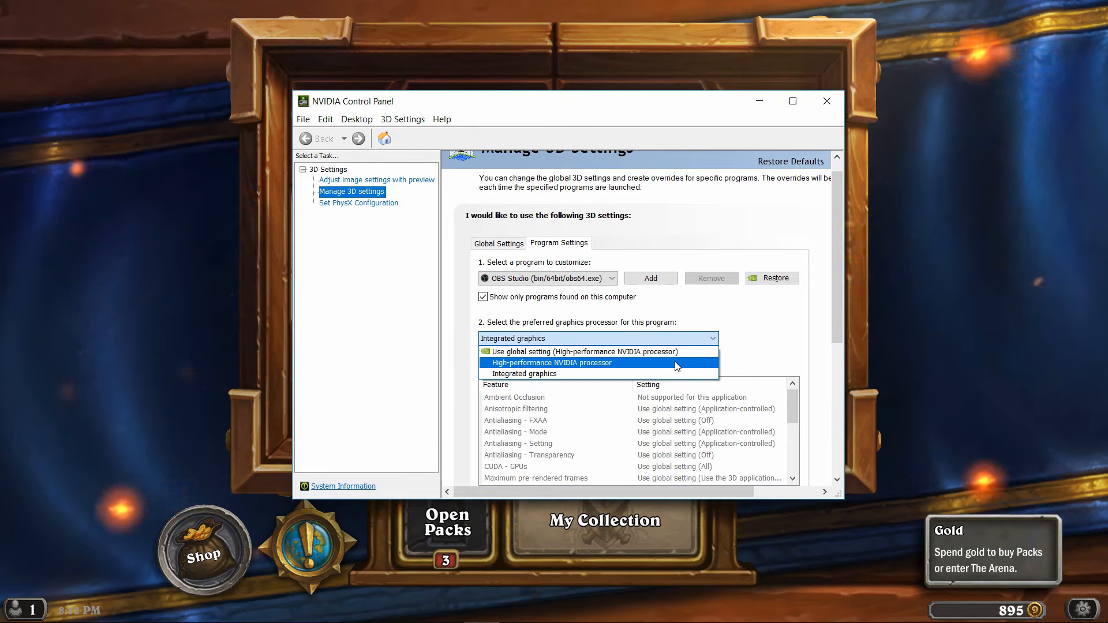
{"action": "left_click", "coordinate": [677, 363]}
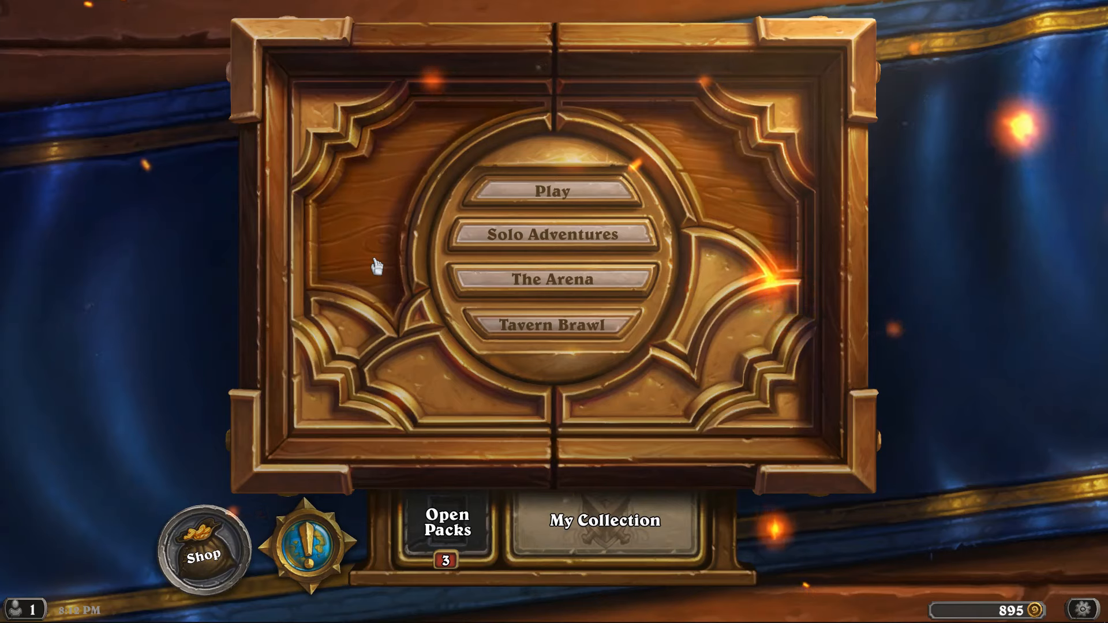
Open File > Settings and uncheck Enable Bandwidth Test Mode on the Stream page.
{"action": "mouse_move", "coordinate": [310, 607]}
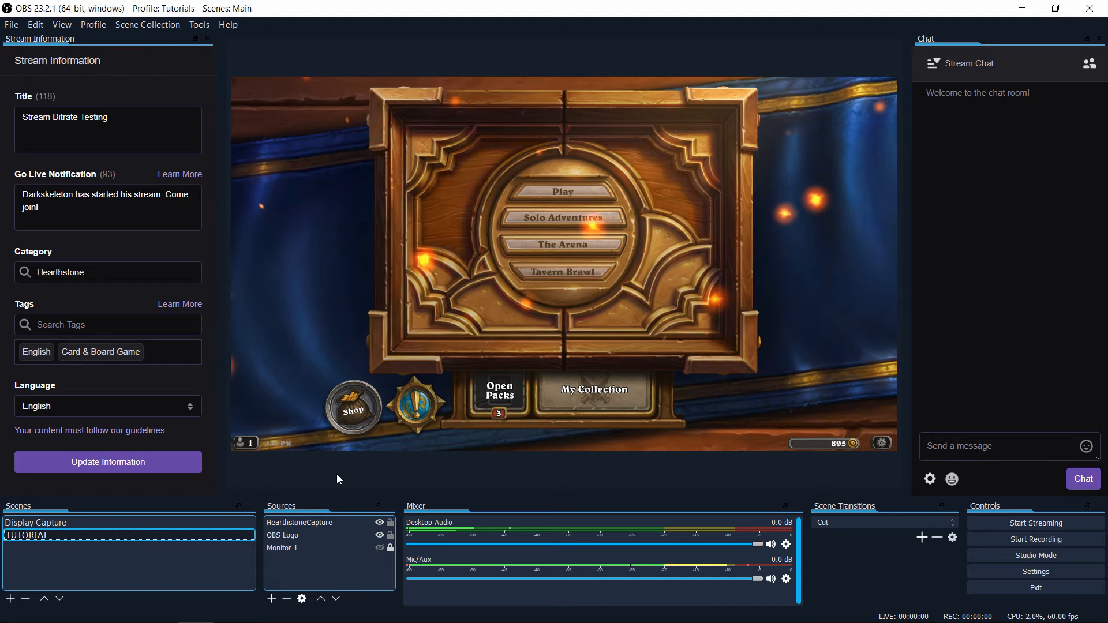
{"action": "left_click", "coordinate": [334, 574]}
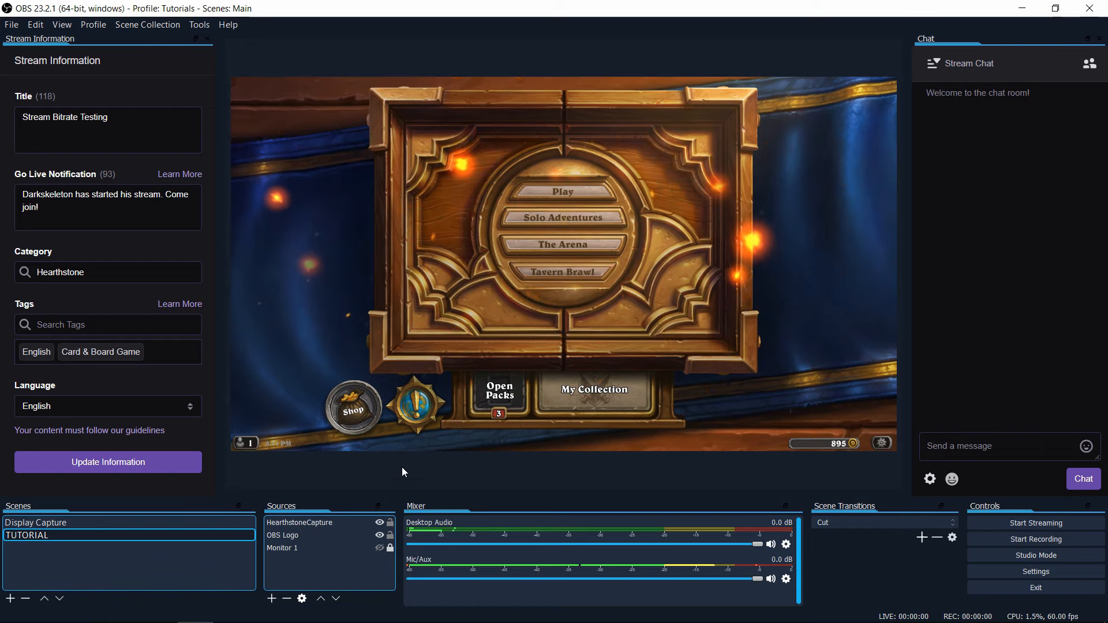
{"action": "left_click", "coordinate": [11, 25]}
{"action": "left_click", "coordinate": [38, 73]}
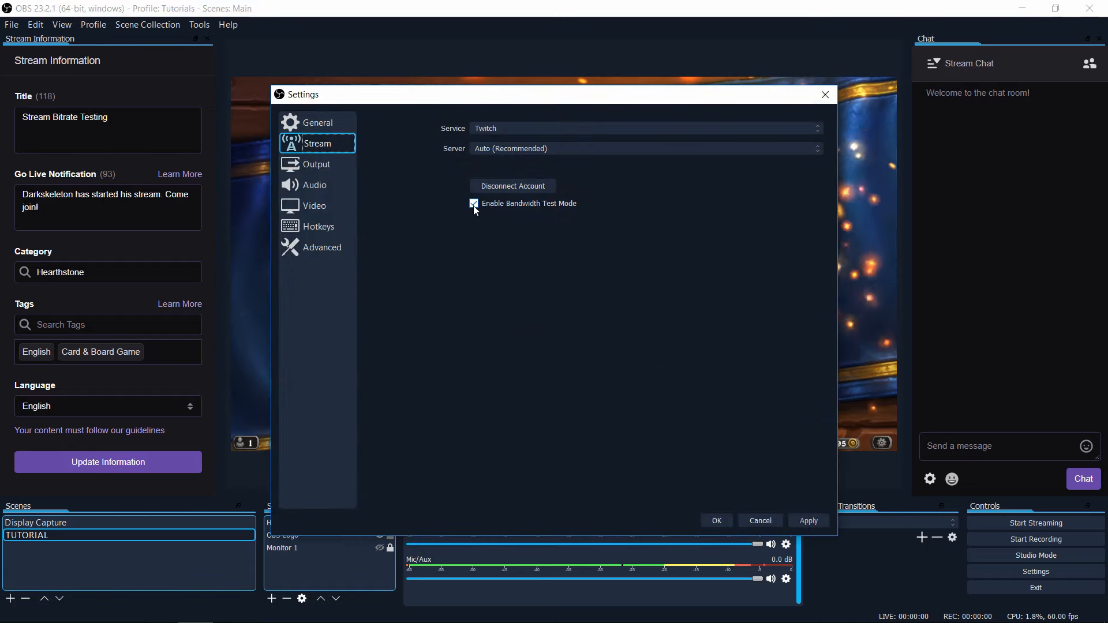
{"action": "left_click", "coordinate": [474, 205]}
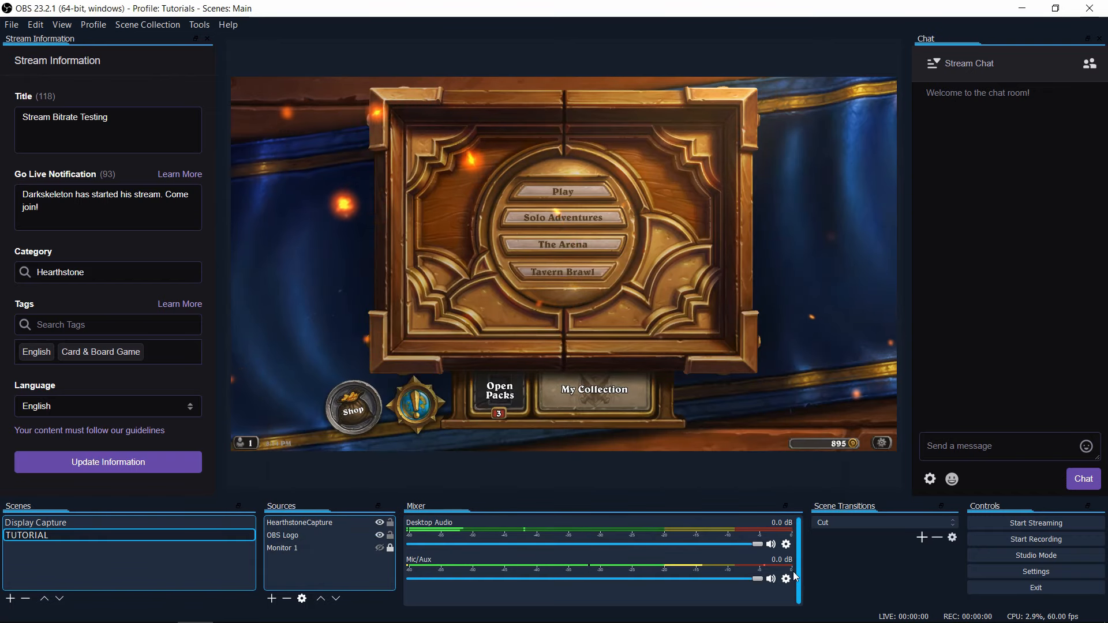
In Advanced Audio Properties, route Desktop Audio to tracks 1 and 3 and Mic/Aux to tracks 1 and 2.
{"action": "left_click", "coordinate": [787, 579]}
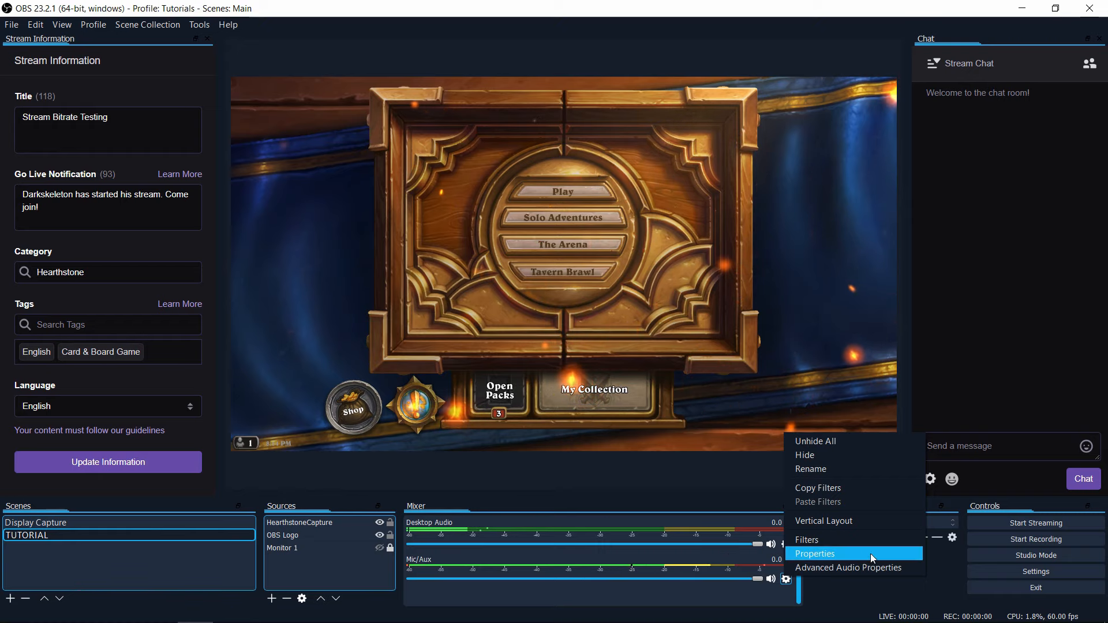
{"action": "left_click", "coordinate": [862, 570]}
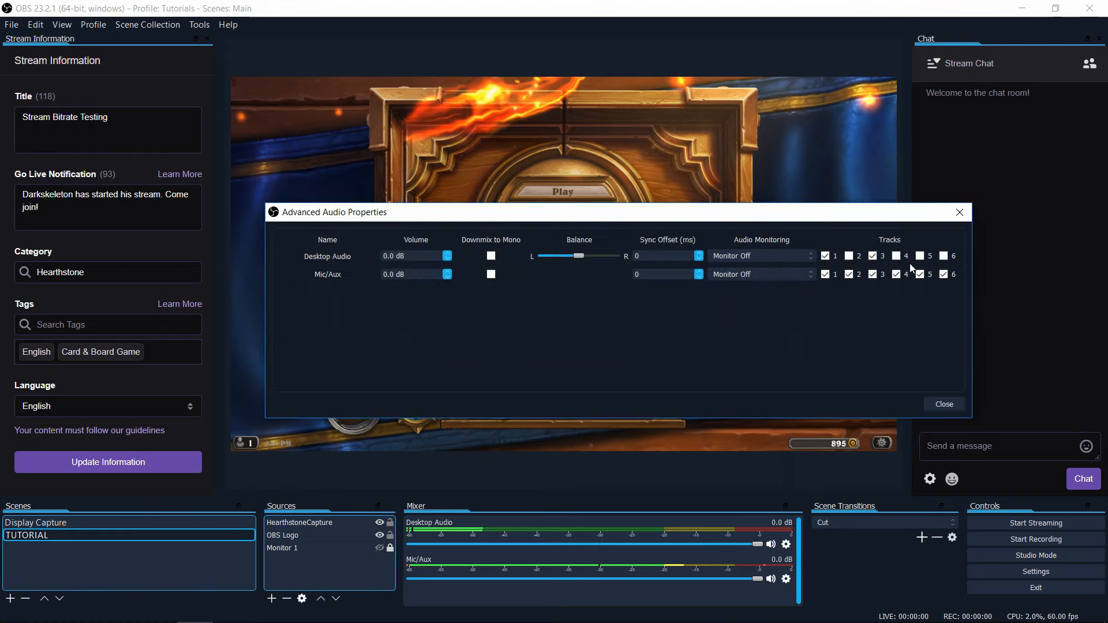
{"action": "left_click_drag", "start_coordinate": [811, 214], "coordinate": [721, 242]}
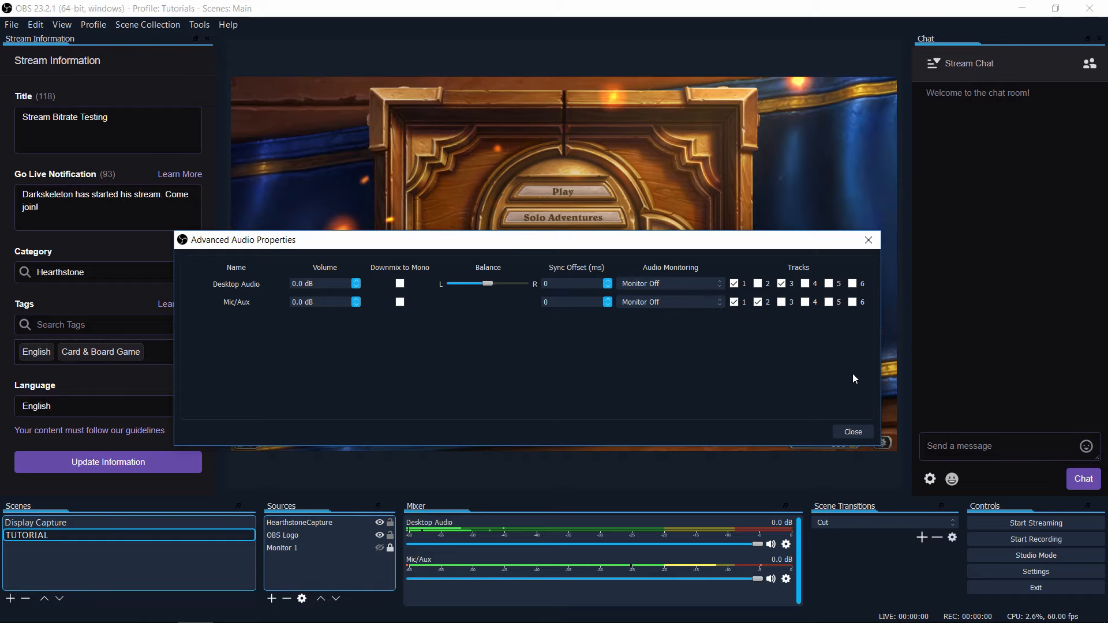
{"action": "left_click", "coordinate": [863, 435]}
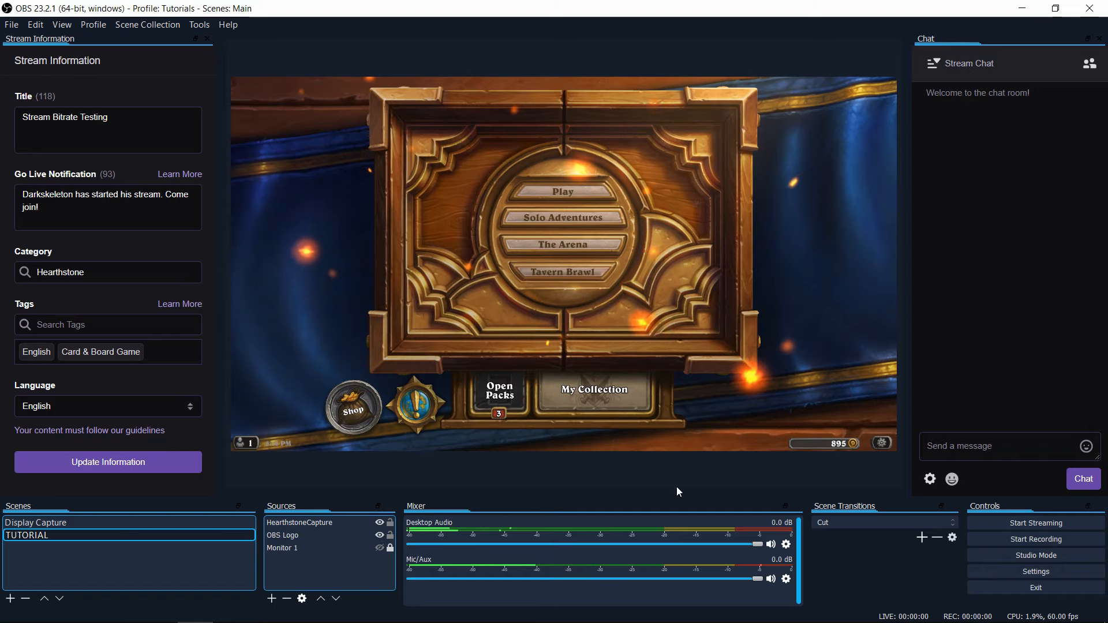
Add a Video Capture Device source named 'Webcam C920'.
{"action": "left_click", "coordinate": [325, 569]}
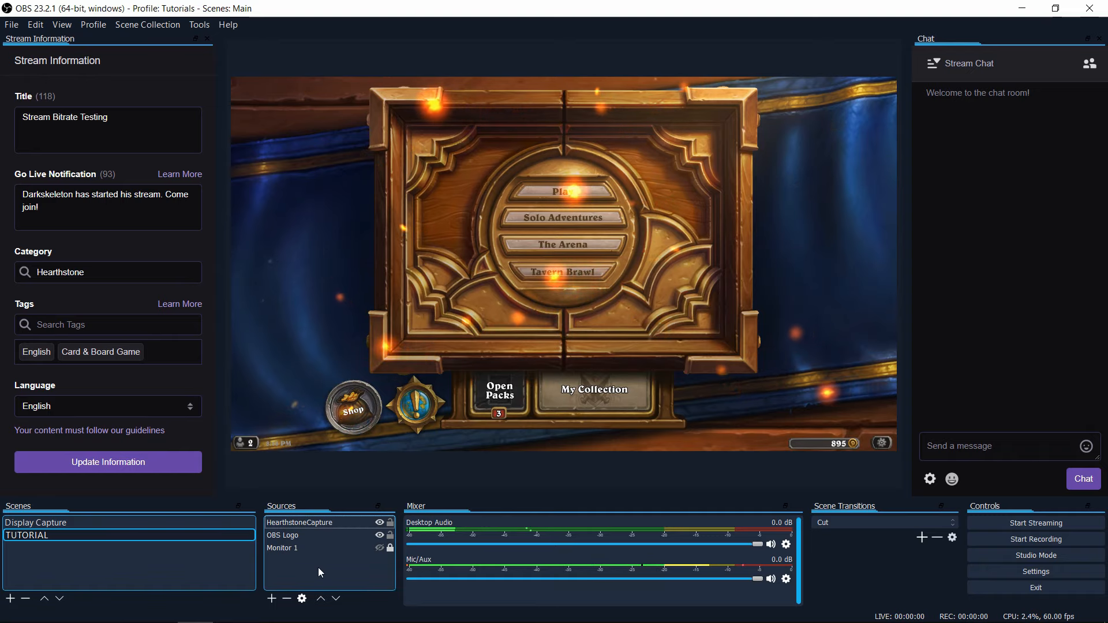
{"action": "left_click", "coordinate": [270, 599]}
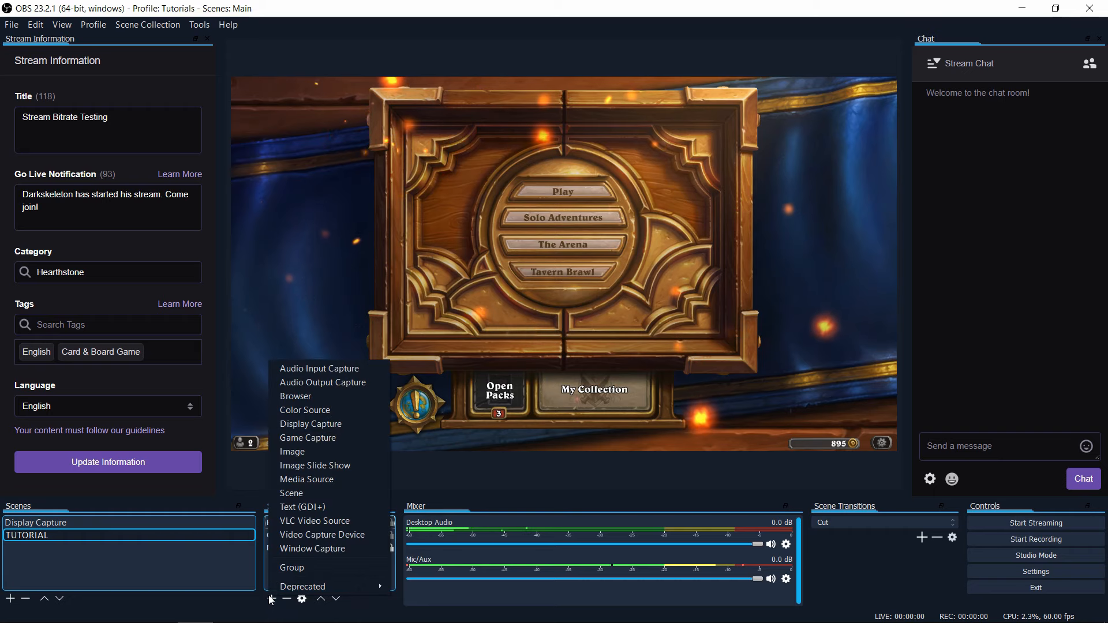
{"action": "left_click", "coordinate": [346, 536]}
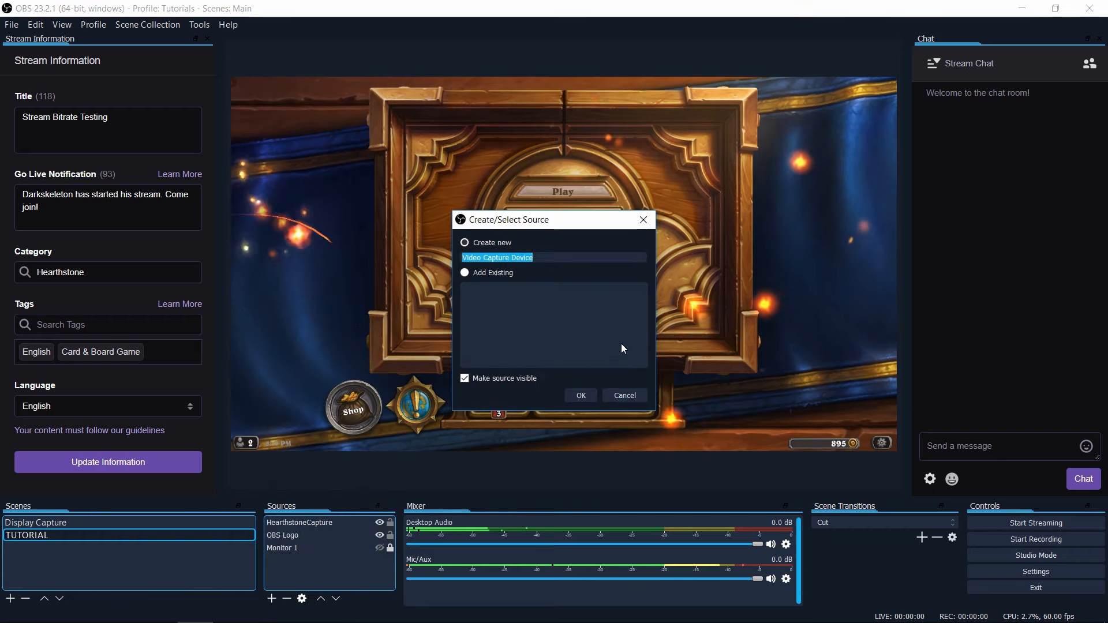
{"action": "type", "text": "Webcam C920"}
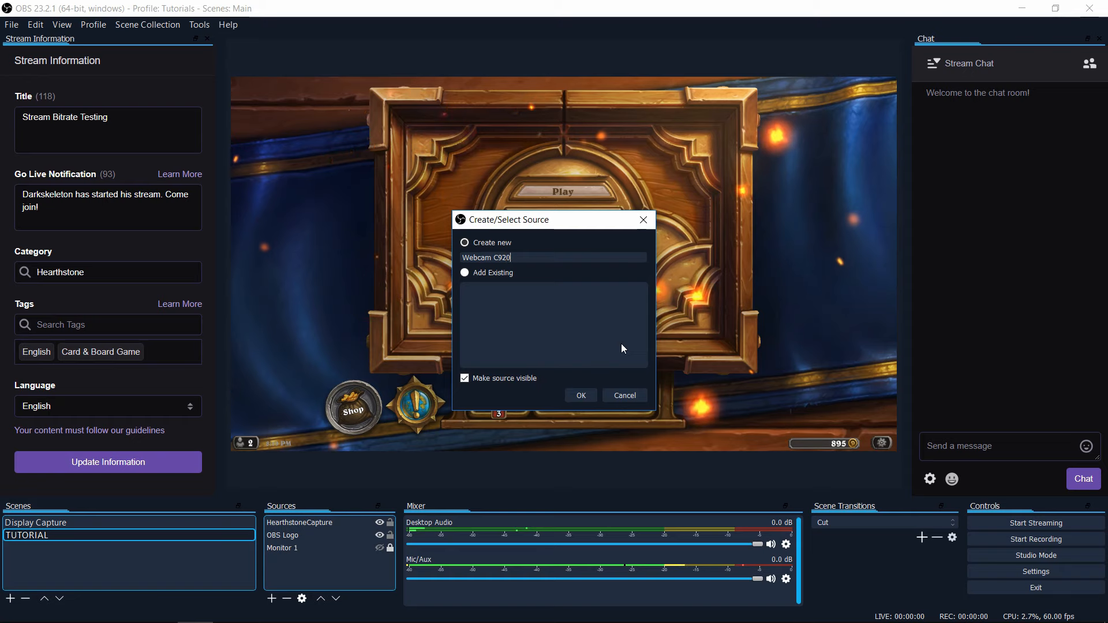
{"action": "key", "text": "Return"}
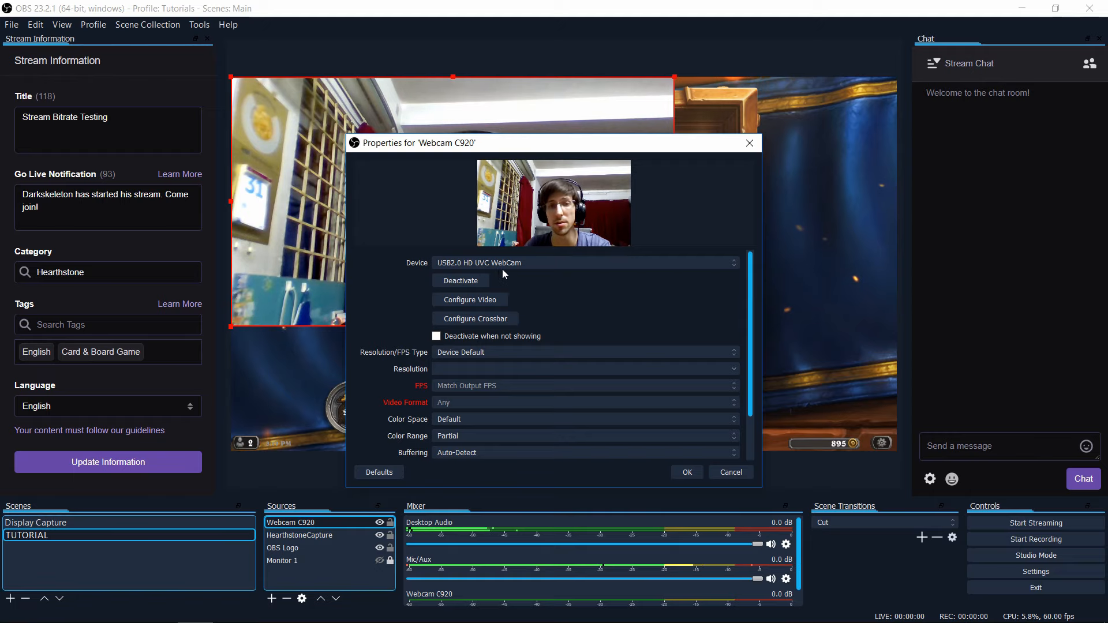
Select HD Pro Webcam C920 as the device, with Custom resolution 1920x1080.
{"action": "left_click", "coordinate": [532, 262]}
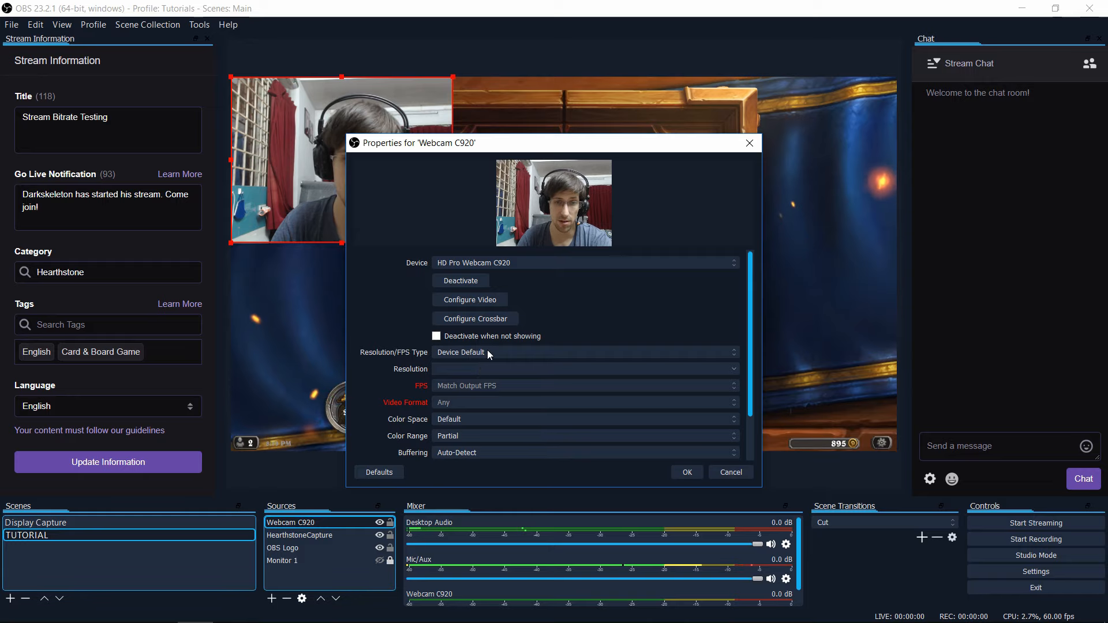
{"action": "left_click", "coordinate": [462, 352]}
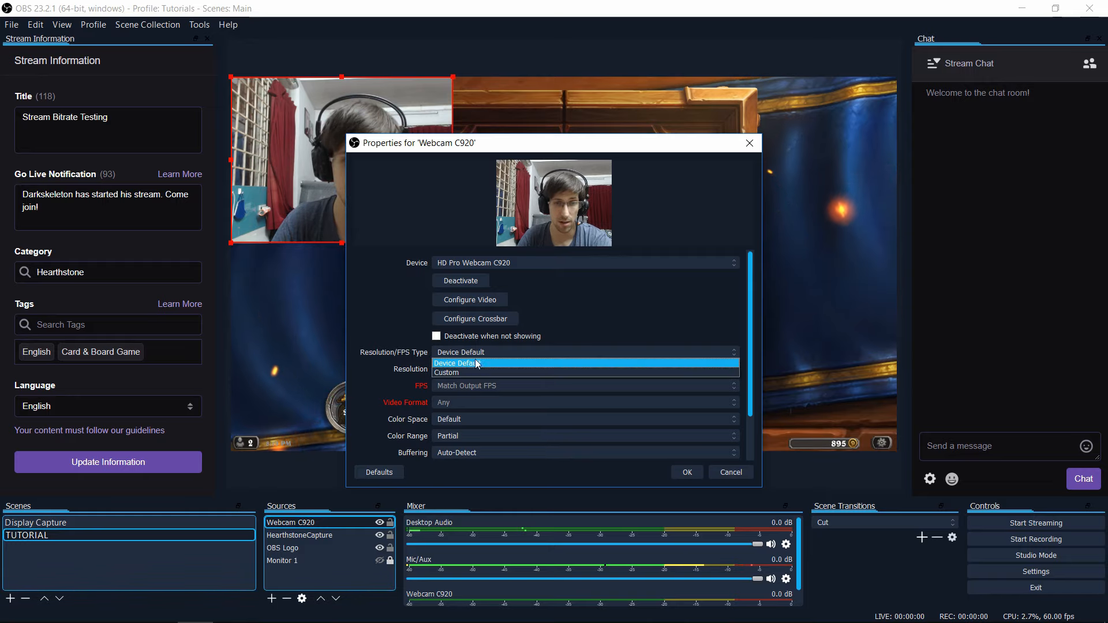
{"action": "left_click", "coordinate": [467, 373]}
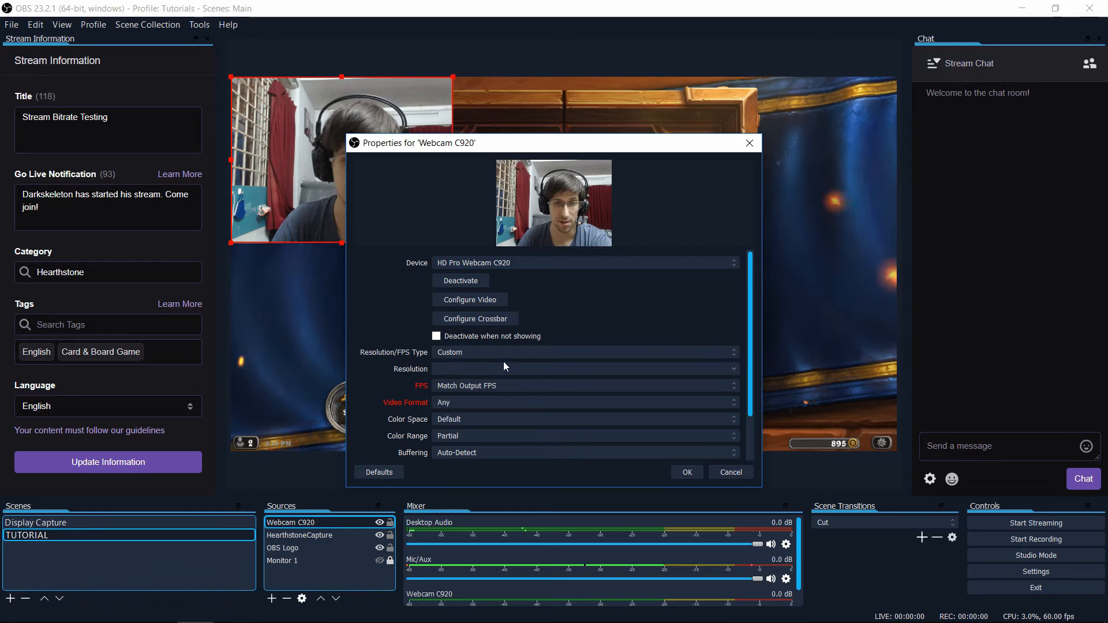
{"action": "left_click", "coordinate": [734, 370]}
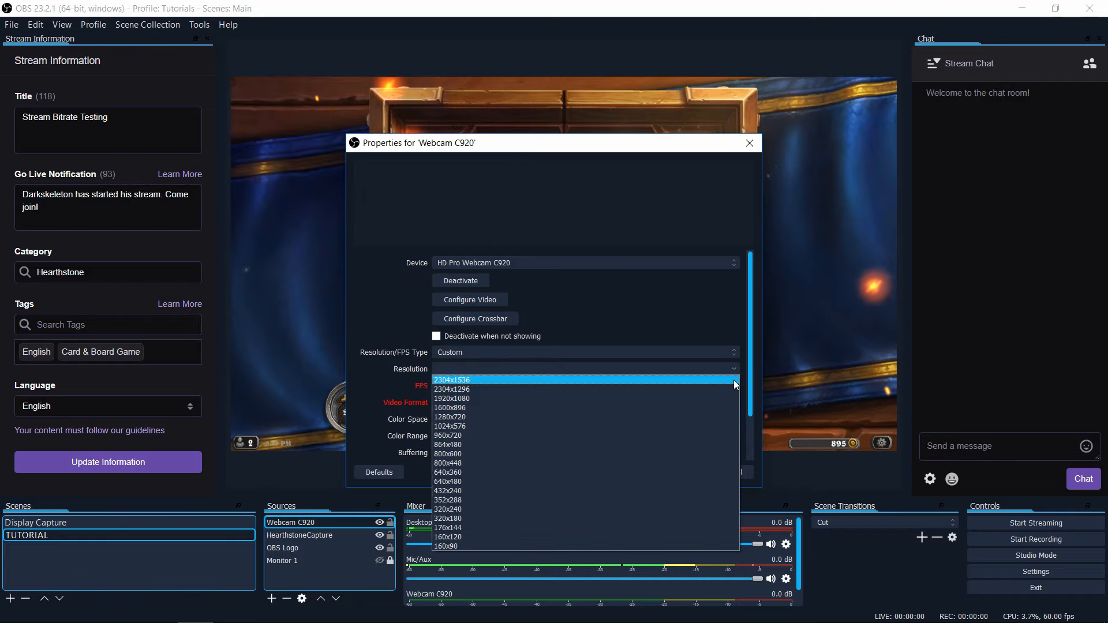
{"action": "left_click", "coordinate": [609, 399]}
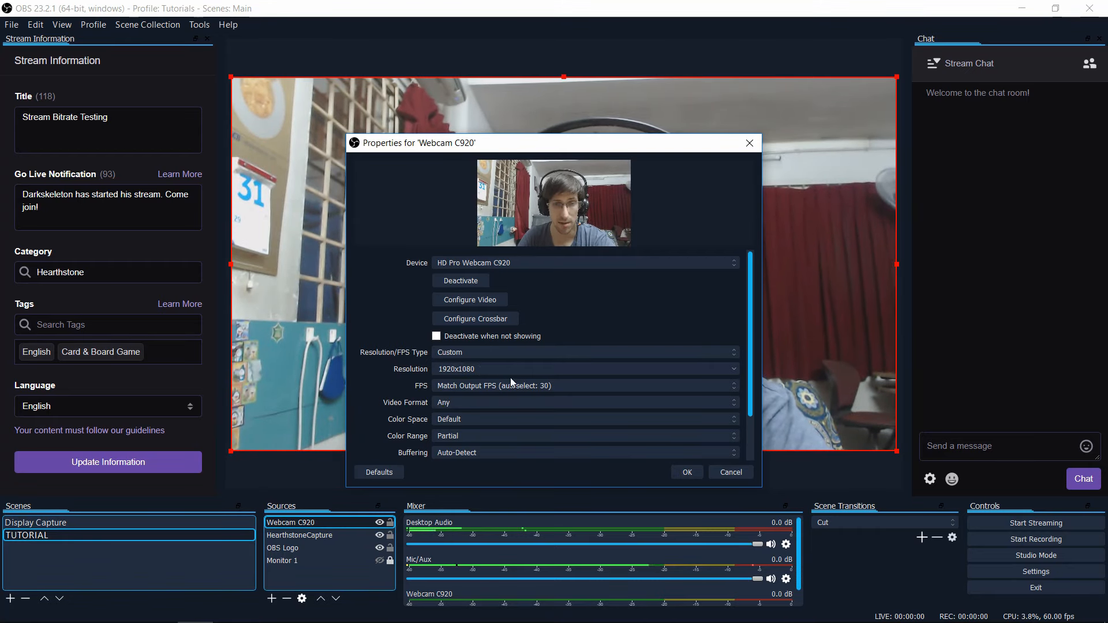
Accept the webcam properties, then shrink the webcam feed and move it to the bottom-left corner.
{"action": "left_click", "coordinate": [686, 473]}
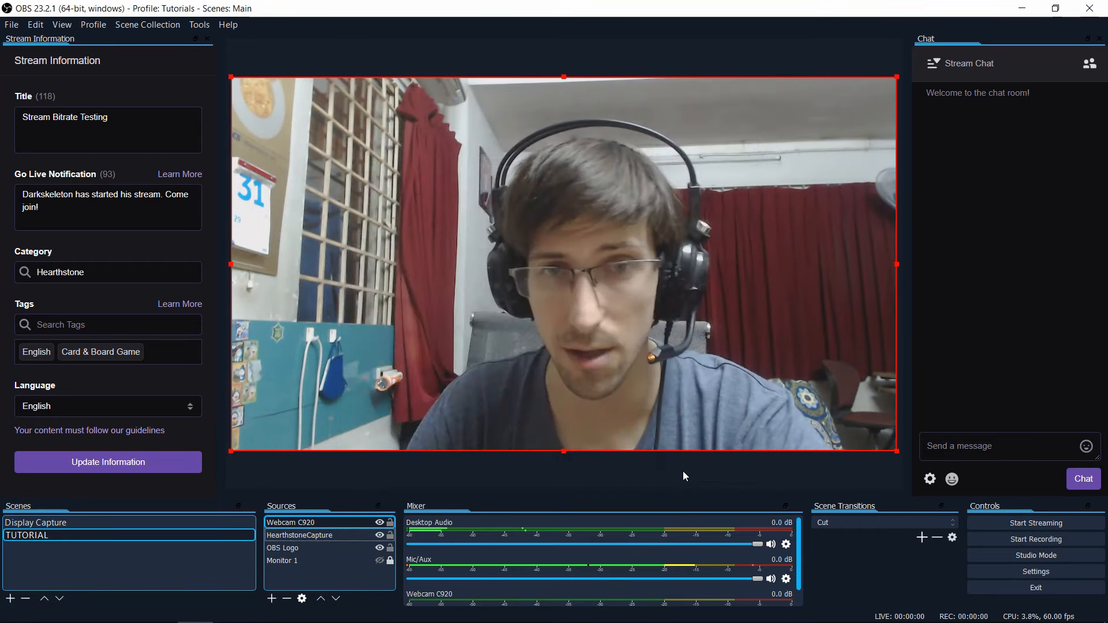
{"action": "left_click_drag", "start_coordinate": [895, 449], "coordinate": [368, 172]}
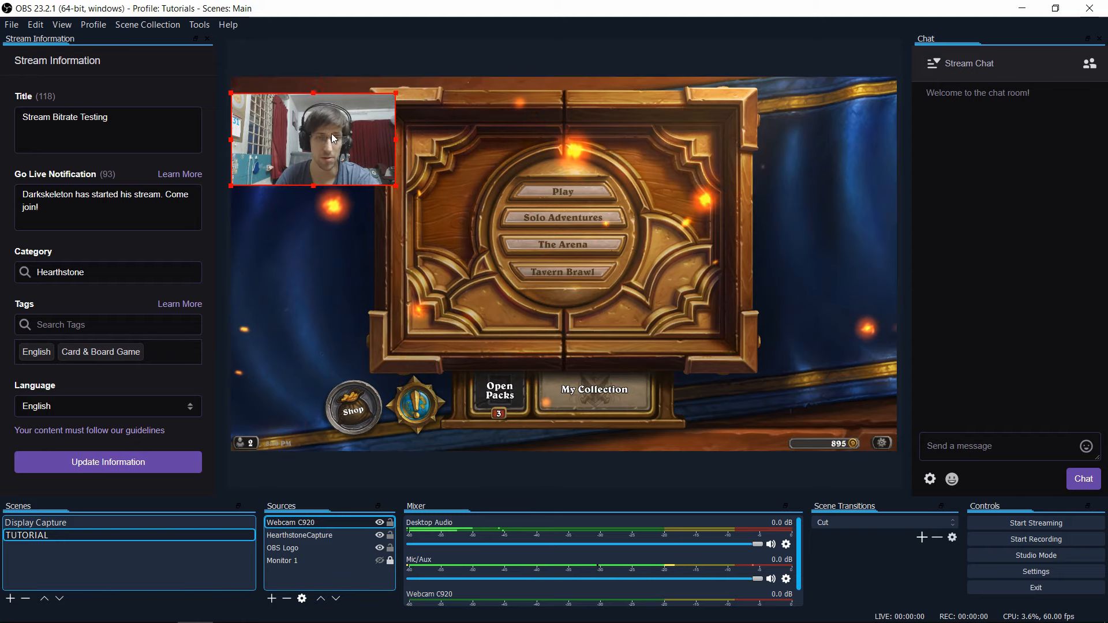
{"action": "left_click_drag", "start_coordinate": [332, 133], "coordinate": [327, 396]}
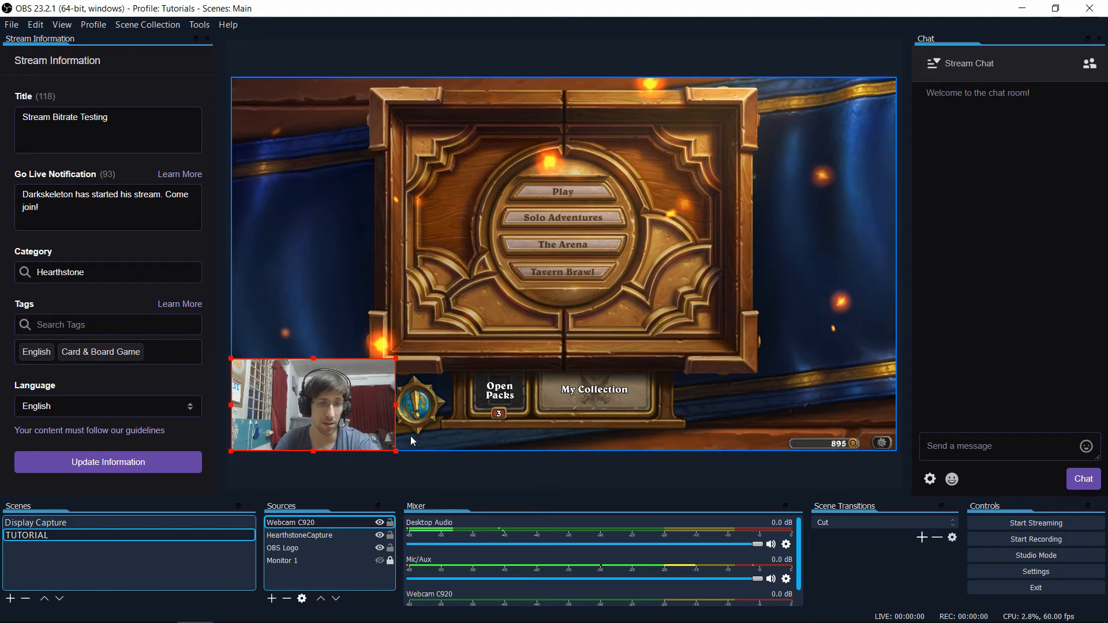
{"action": "left_click", "coordinate": [417, 459]}
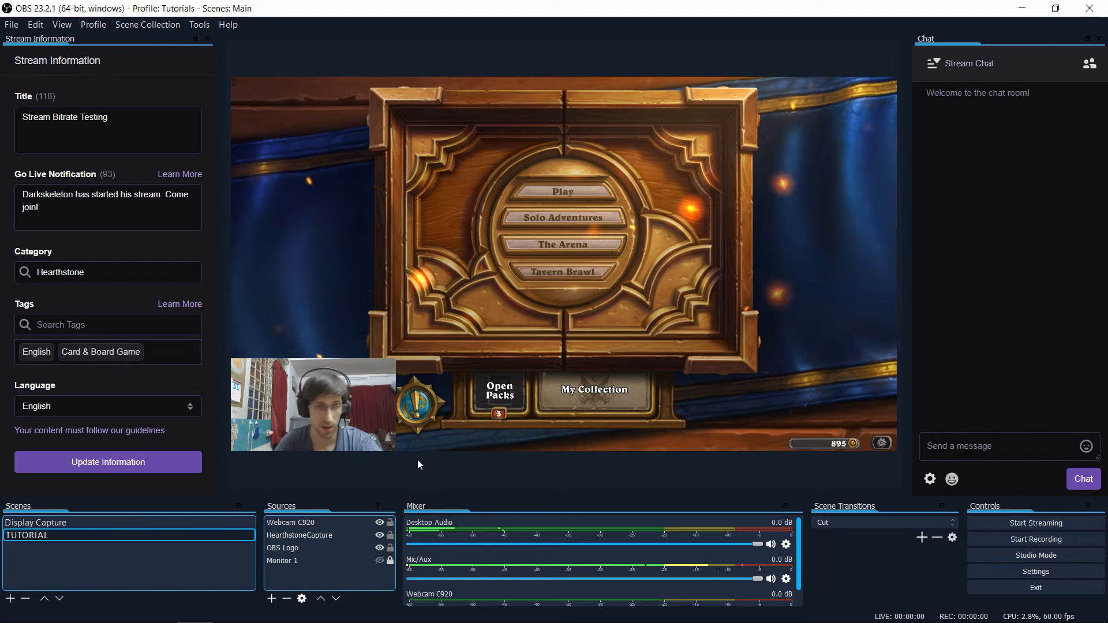
Alt-crop the webcam's left and right sides and move it to the left edge.
{"action": "left_click", "coordinate": [251, 408]}
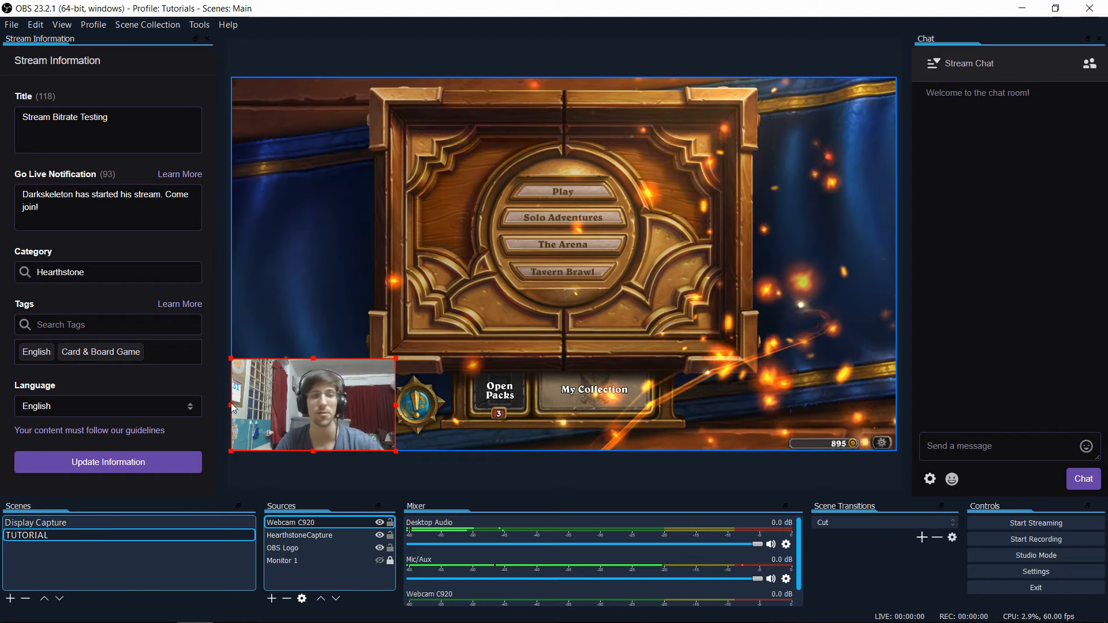
{"action": "key", "text": "alt"}
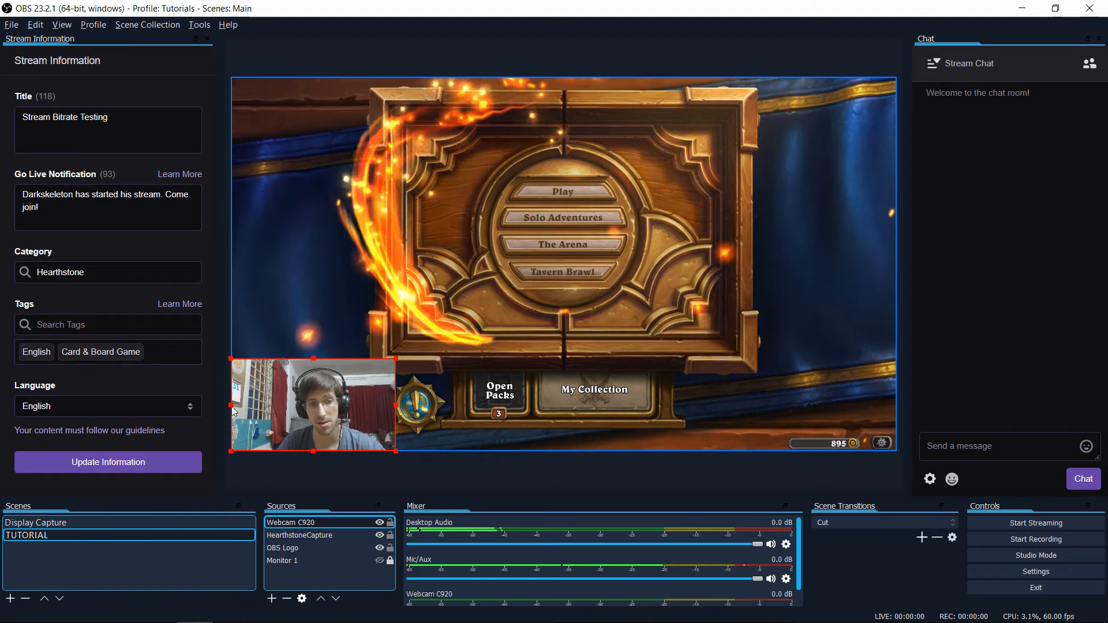
{"action": "left_click_drag", "start_coordinate": [234, 411], "coordinate": [268, 411]}
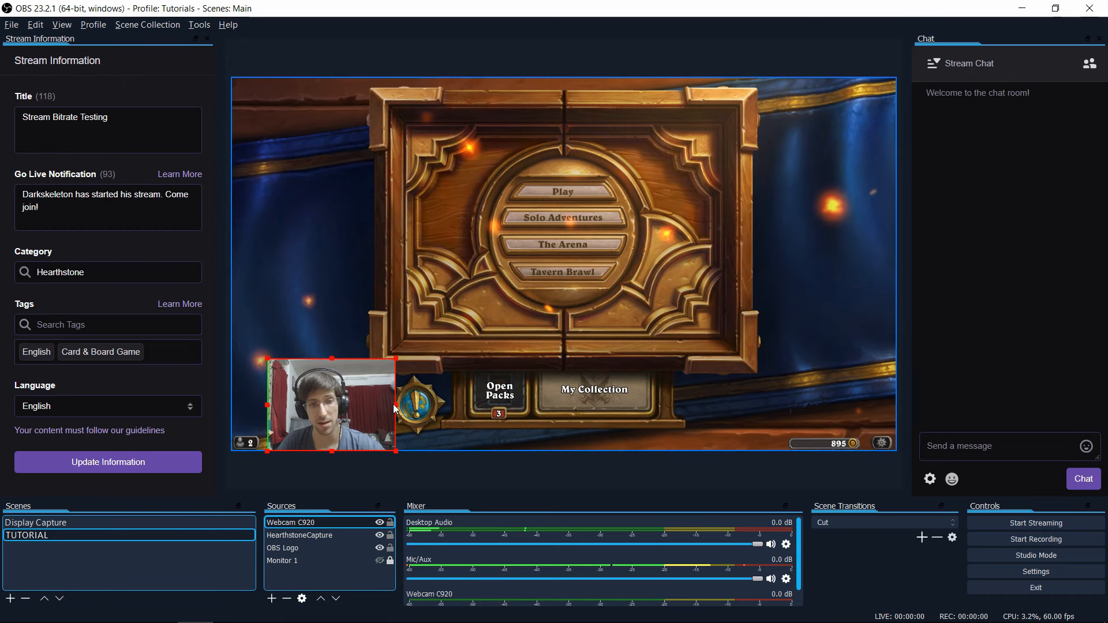
{"action": "left_click_drag", "start_coordinate": [395, 405], "coordinate": [390, 404]}
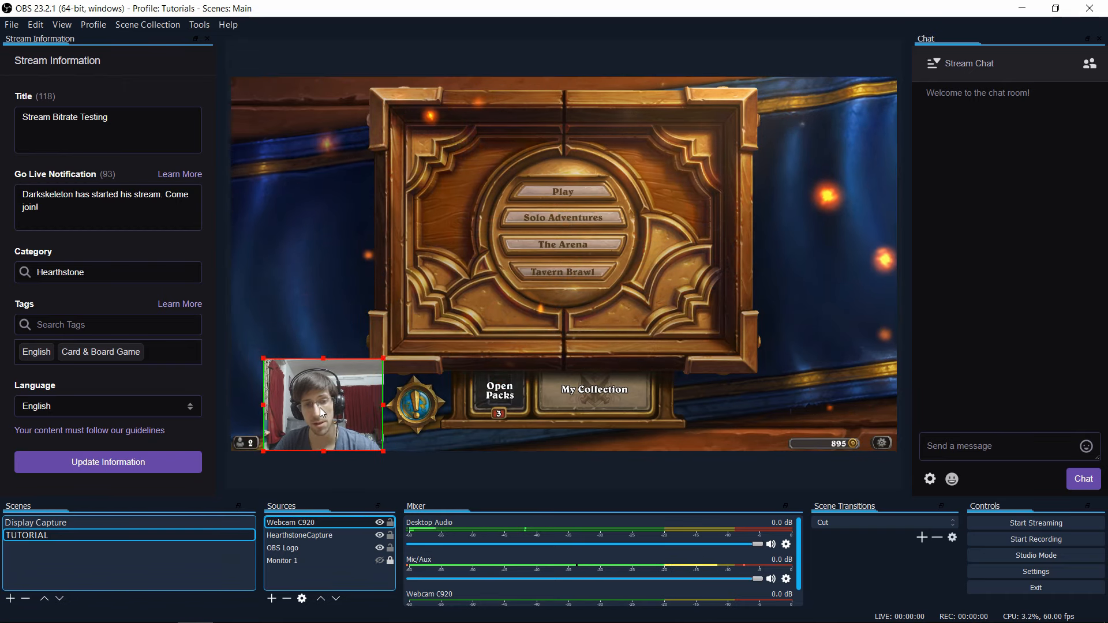
{"action": "left_click_drag", "start_coordinate": [320, 407], "coordinate": [293, 413]}
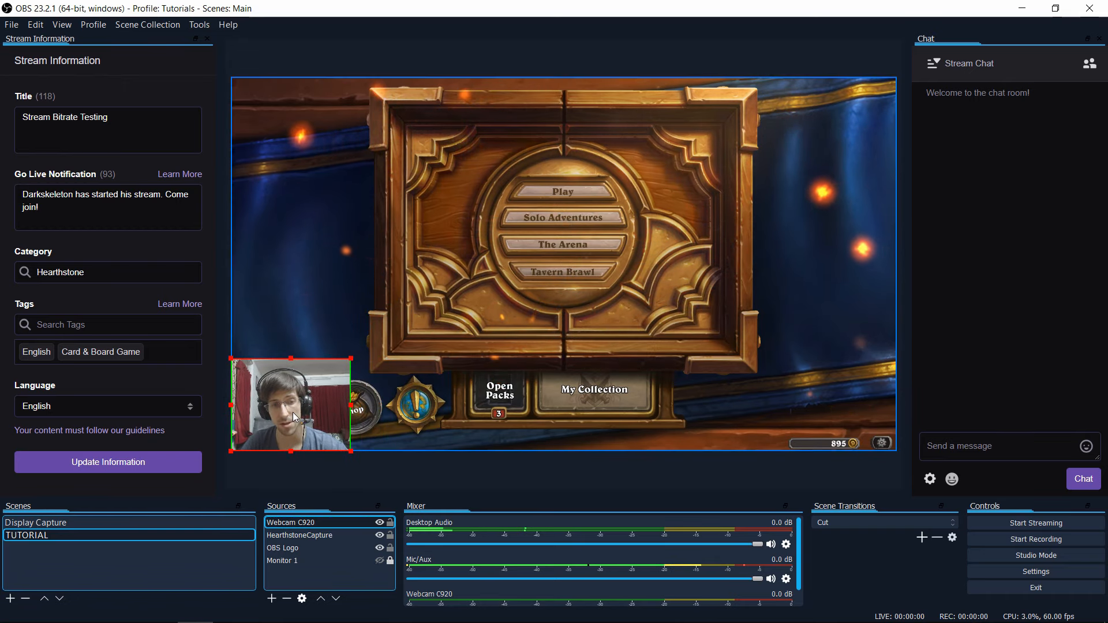
{"action": "left_click", "coordinate": [349, 480]}
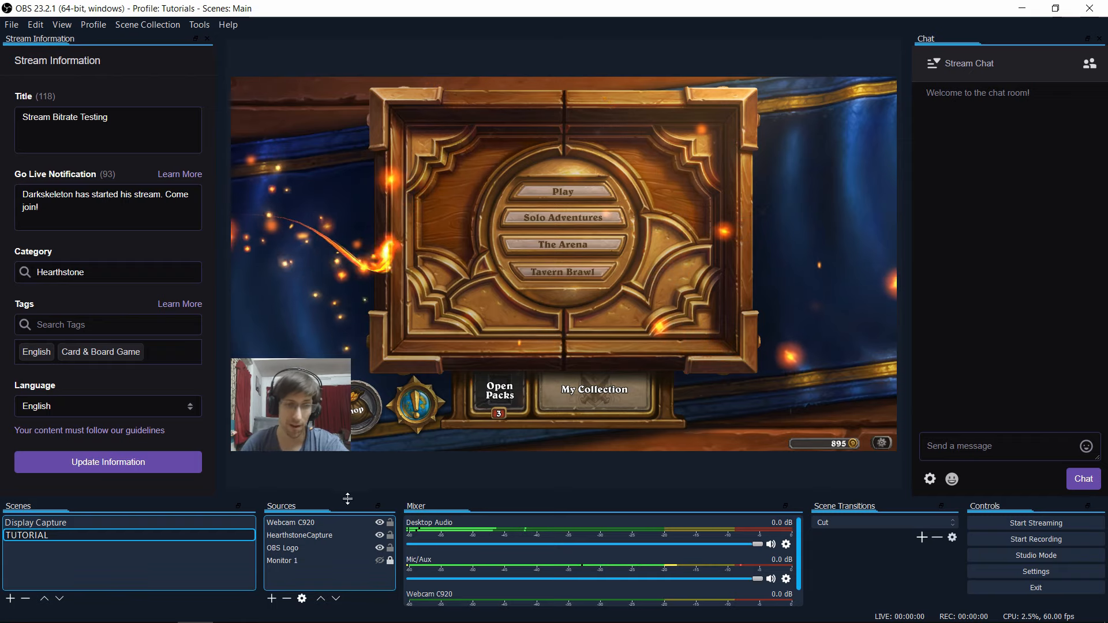
Open the Filters window for the Webcam C920 source.
{"action": "left_click", "coordinate": [349, 524]}
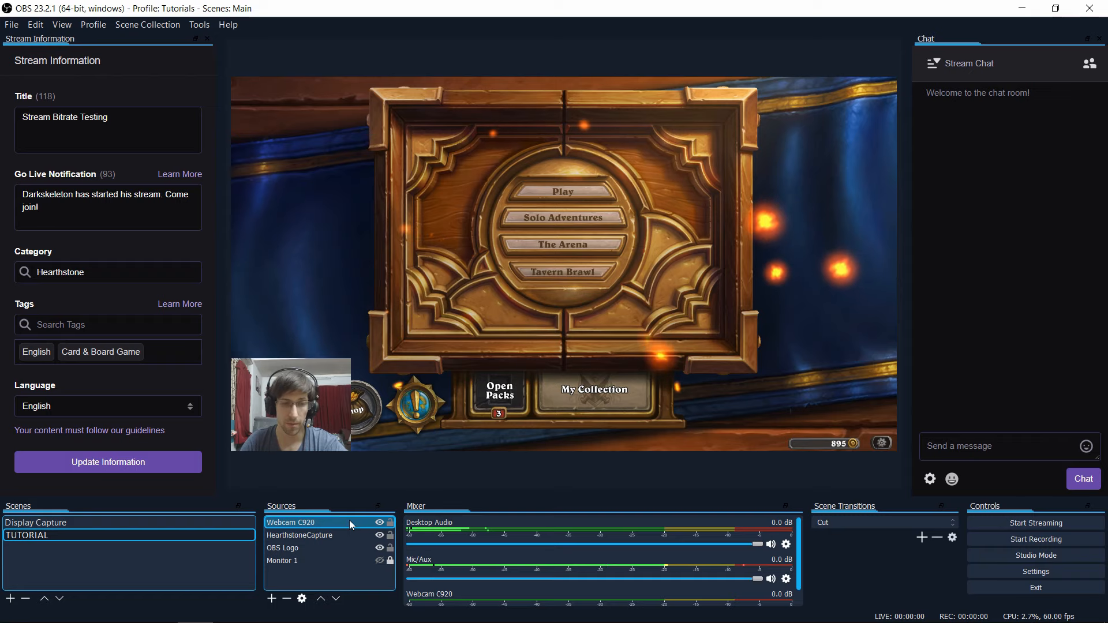
{"action": "right_click", "coordinate": [350, 522]}
{"action": "left_click", "coordinate": [410, 497]}
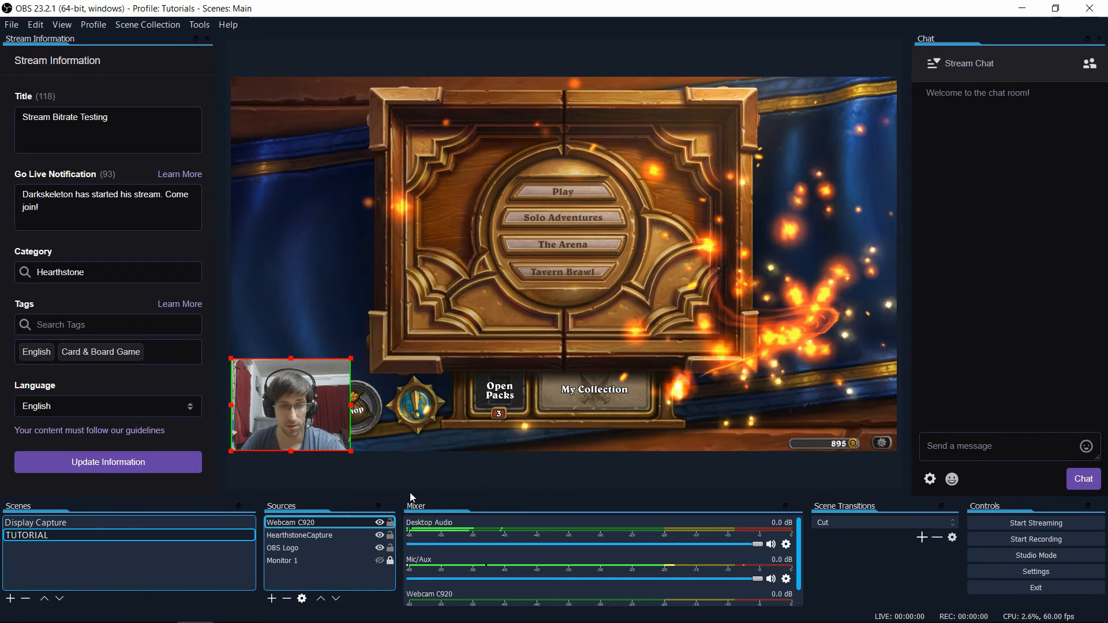
Add a Chroma Key effect filter to the webcam.
{"action": "left_click_drag", "start_coordinate": [467, 109], "coordinate": [622, 109]}
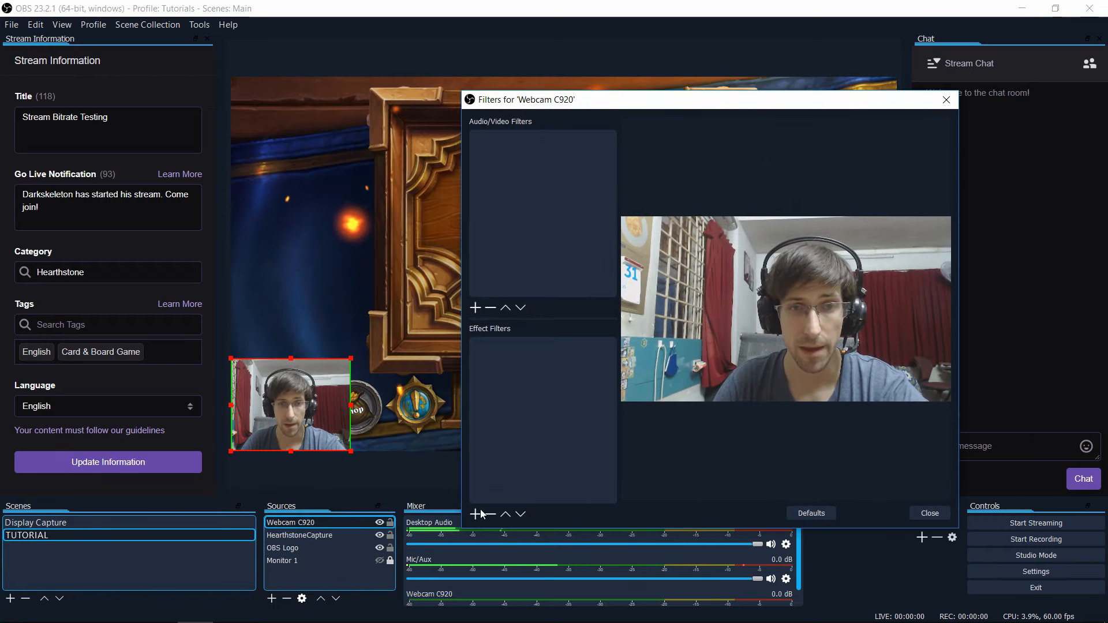
{"action": "left_click", "coordinate": [475, 514]}
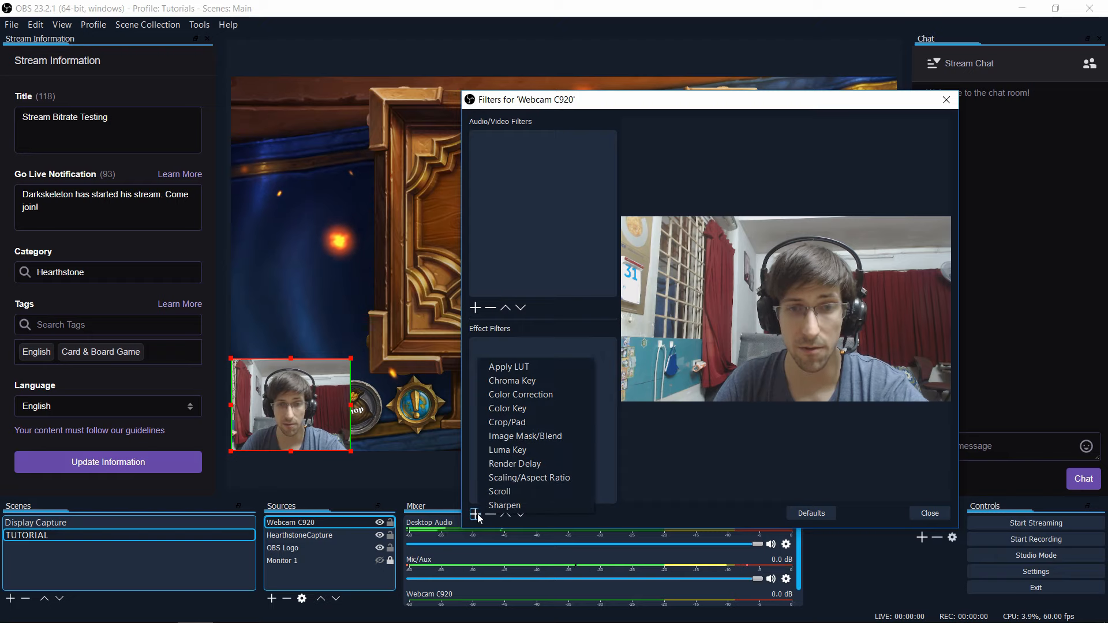
{"action": "left_click", "coordinate": [549, 383]}
{"action": "left_click", "coordinate": [684, 335]}
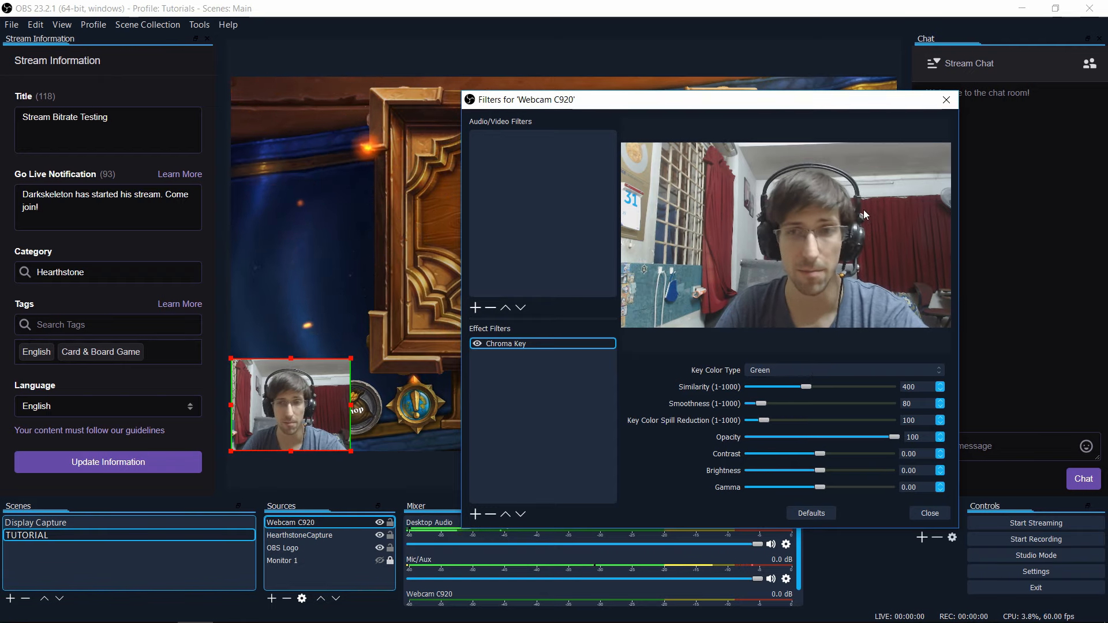
Set the Chroma Key's key colour type to Custom with a green colour, then close Filters.
{"action": "left_click", "coordinate": [773, 370]}
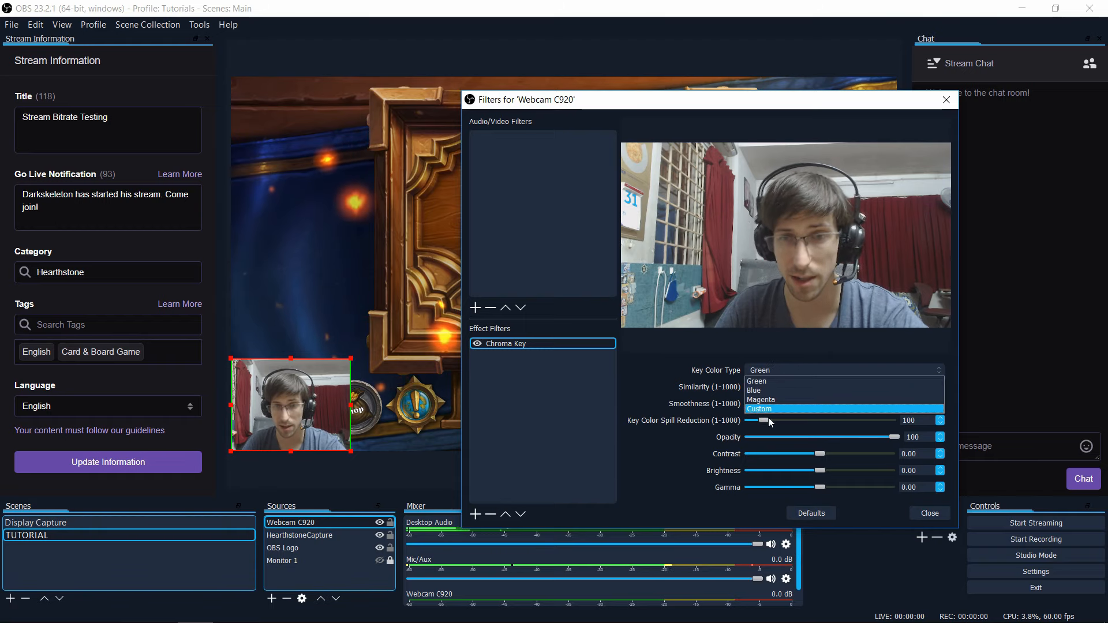
{"action": "left_click", "coordinate": [775, 407]}
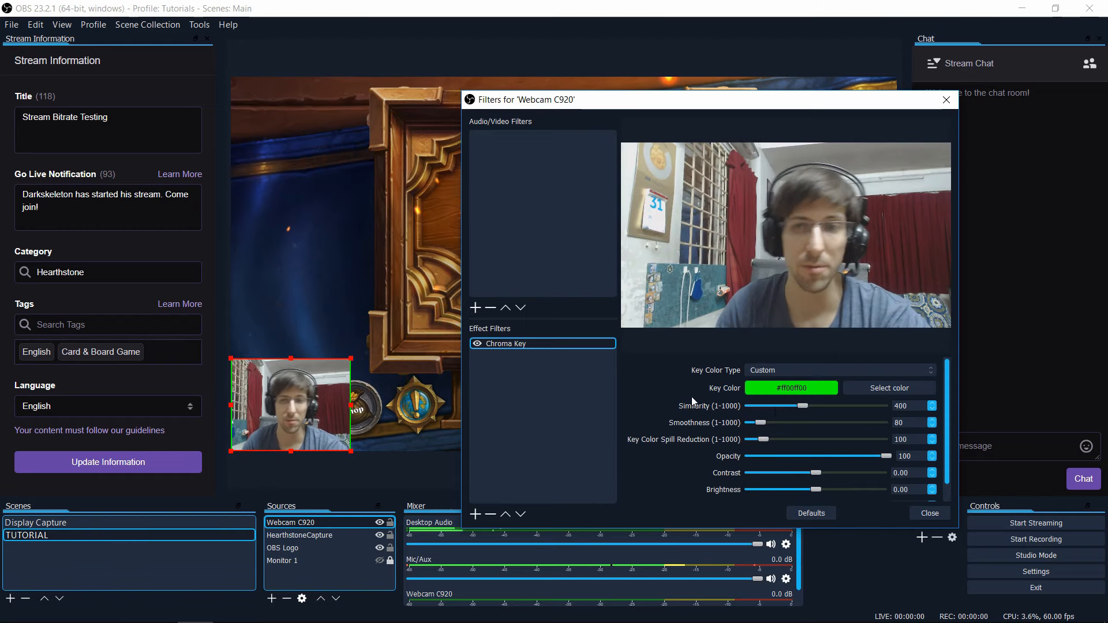
{"action": "left_click", "coordinate": [865, 388]}
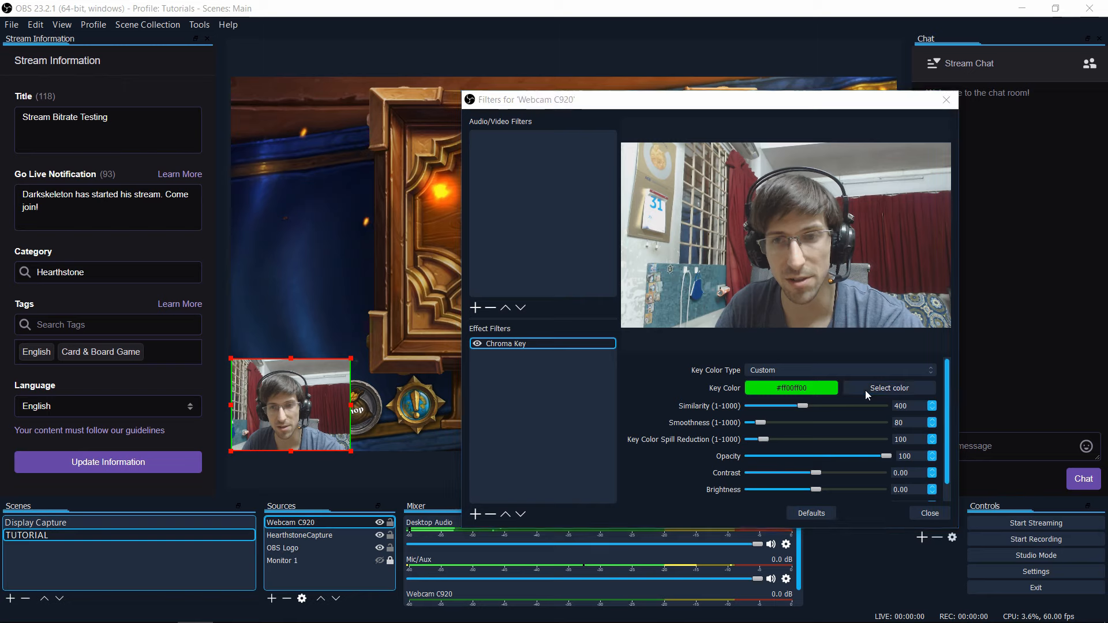
{"action": "left_click_drag", "start_coordinate": [695, 198], "coordinate": [474, 215]}
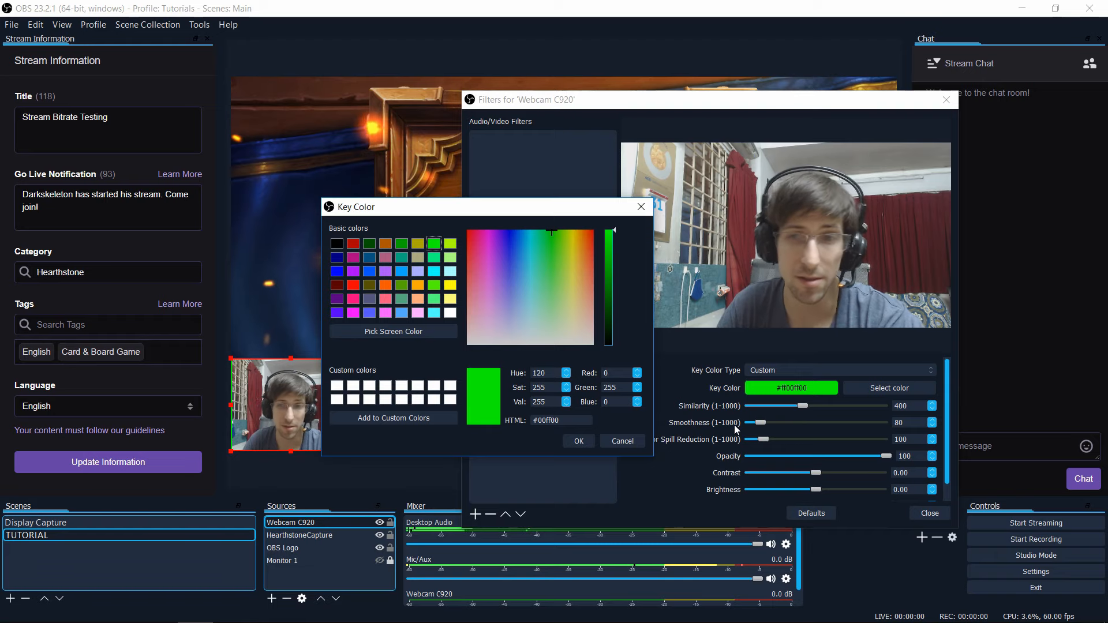
{"action": "left_click", "coordinate": [574, 444]}
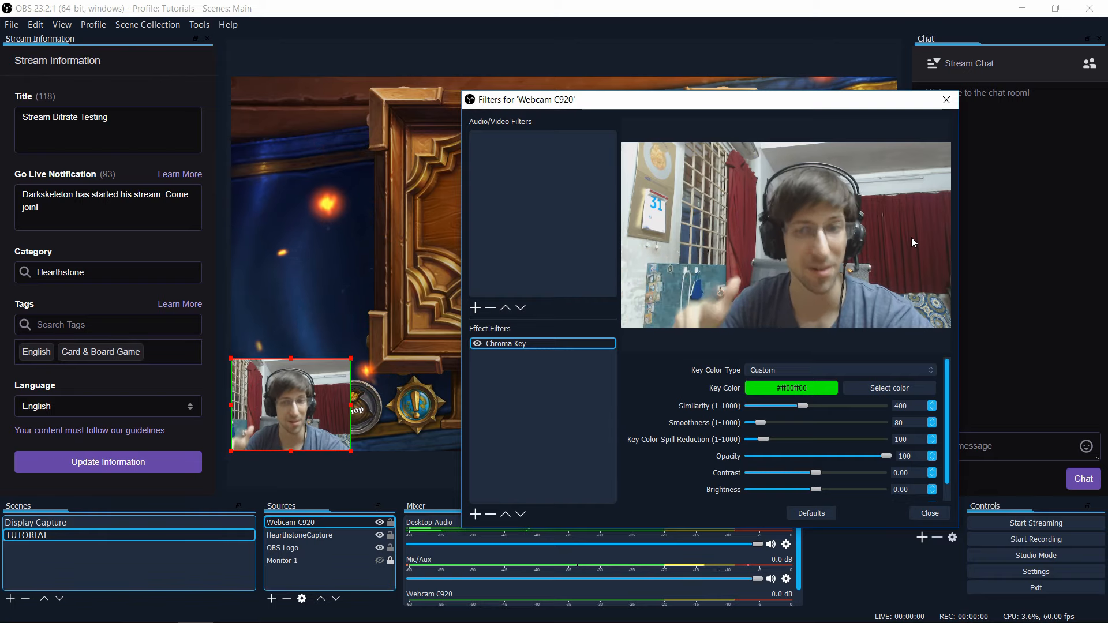
{"action": "left_click", "coordinate": [930, 513]}
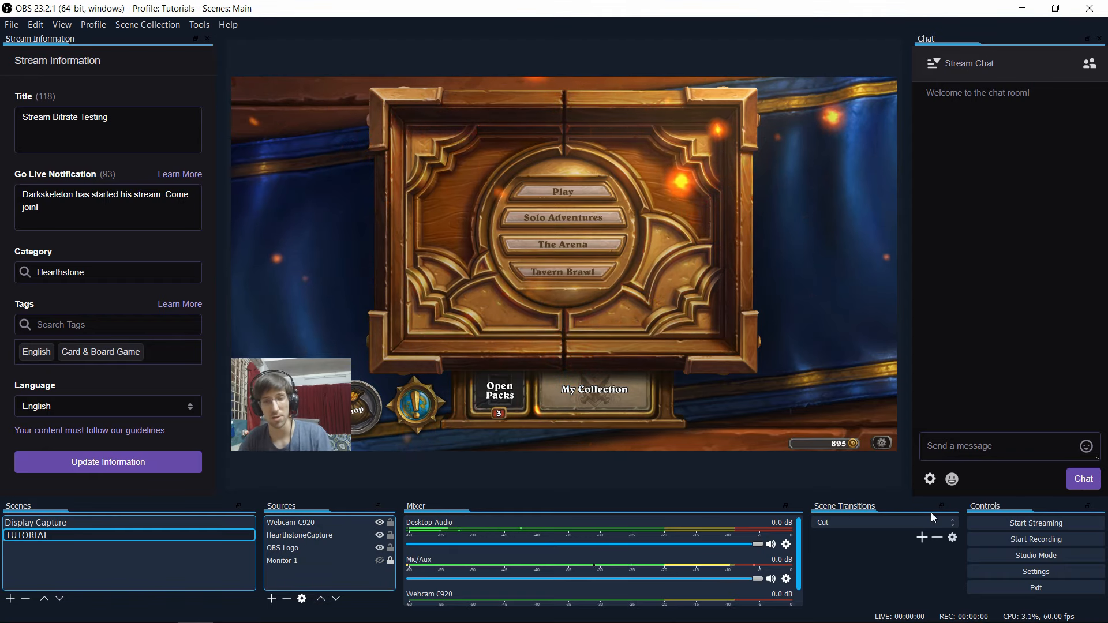
Start the test stream and recording, watch it on the enlarged Twitch dashboard, then stop recording.
{"action": "left_click", "coordinate": [1007, 526]}
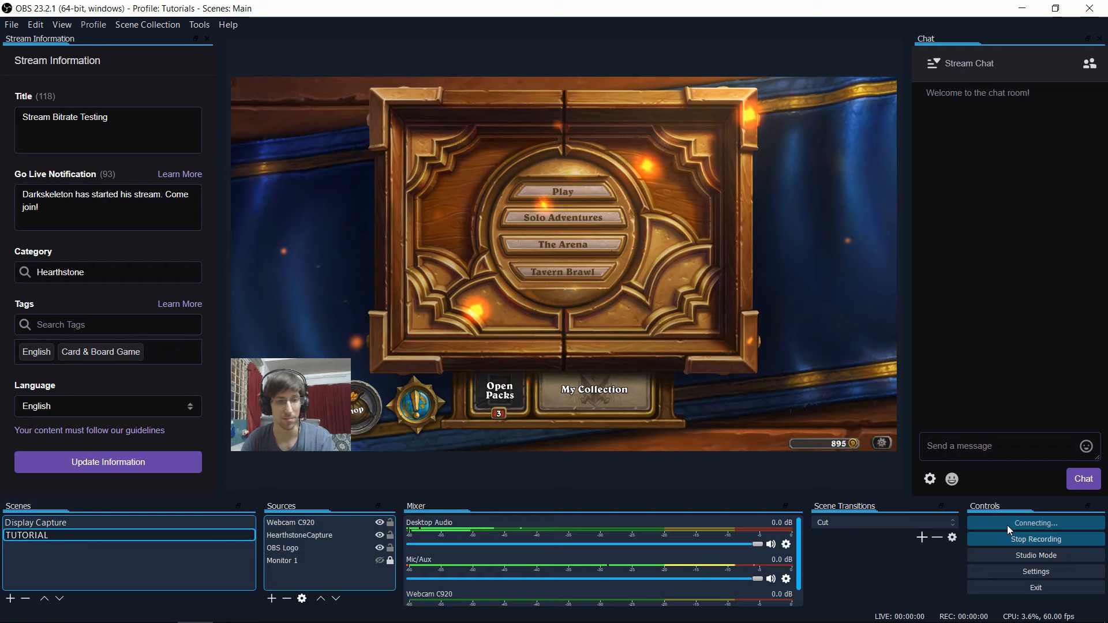
{"action": "key", "text": "alt+Tab"}
{"action": "left_click_drag", "start_coordinate": [776, 73], "coordinate": [654, 60]}
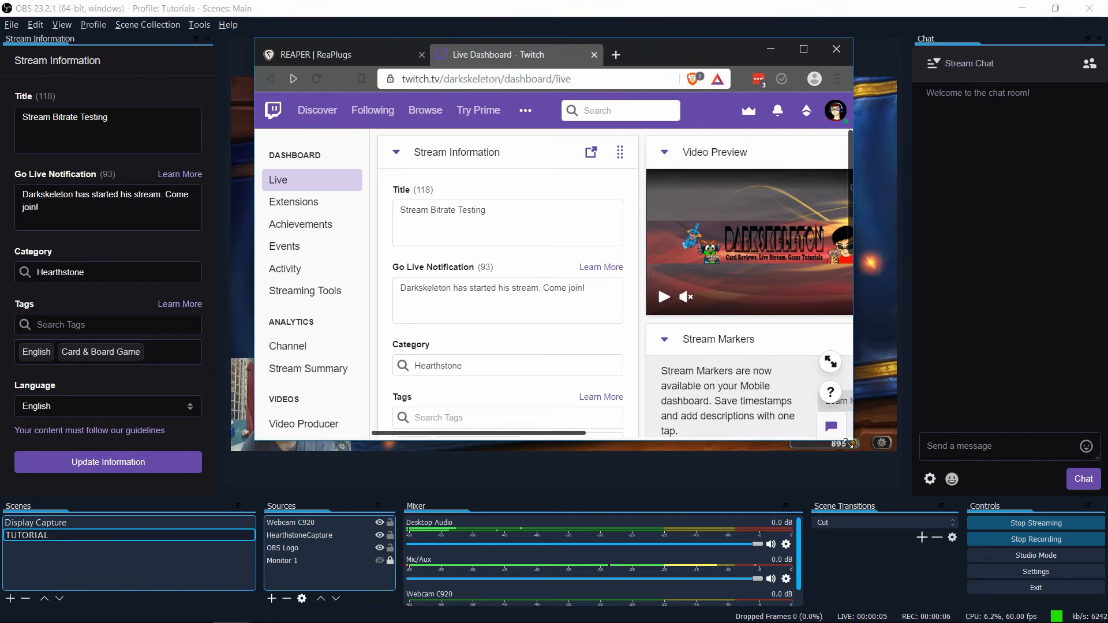
{"action": "left_click_drag", "start_coordinate": [851, 442], "coordinate": [997, 495]}
{"action": "left_click_drag", "start_coordinate": [822, 56], "coordinate": [667, 39]}
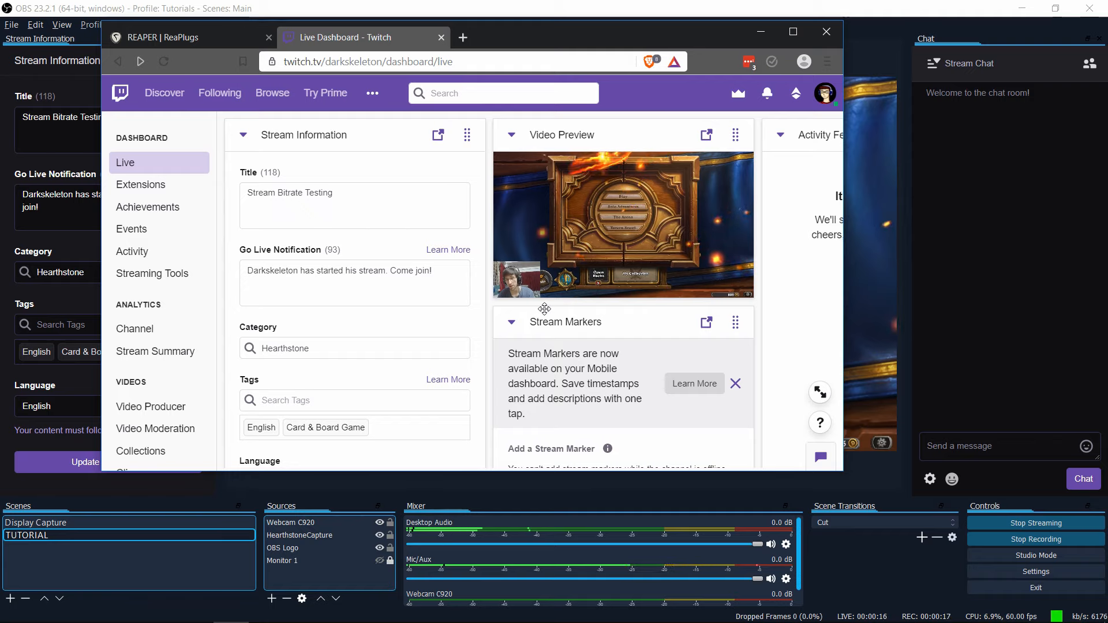
{"action": "mouse_move", "coordinate": [570, 286]}
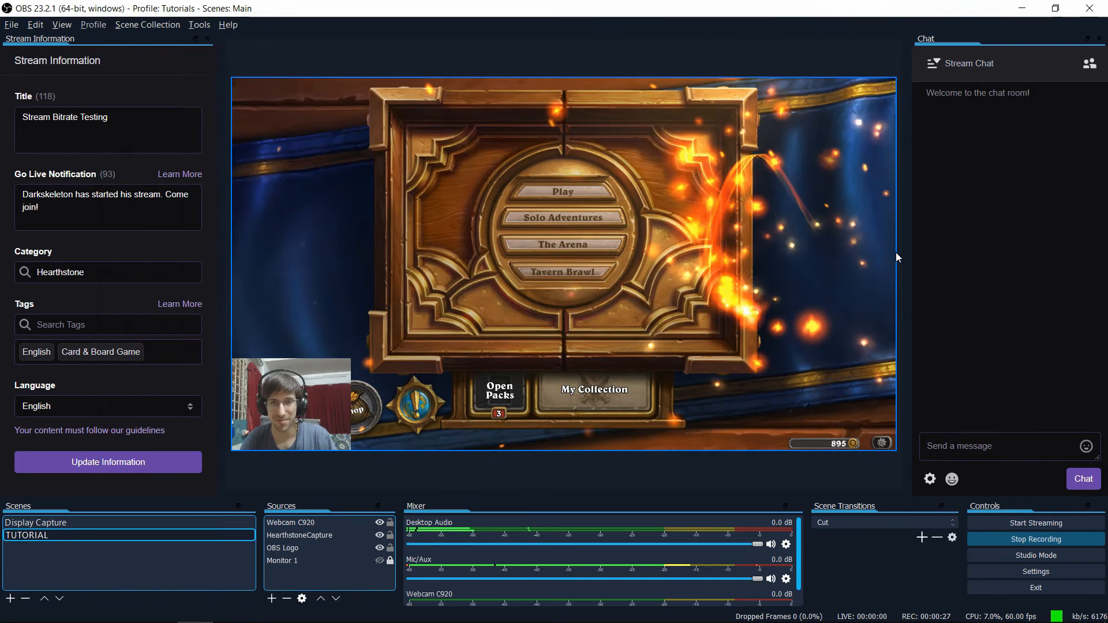
{"action": "left_click", "coordinate": [1020, 540]}
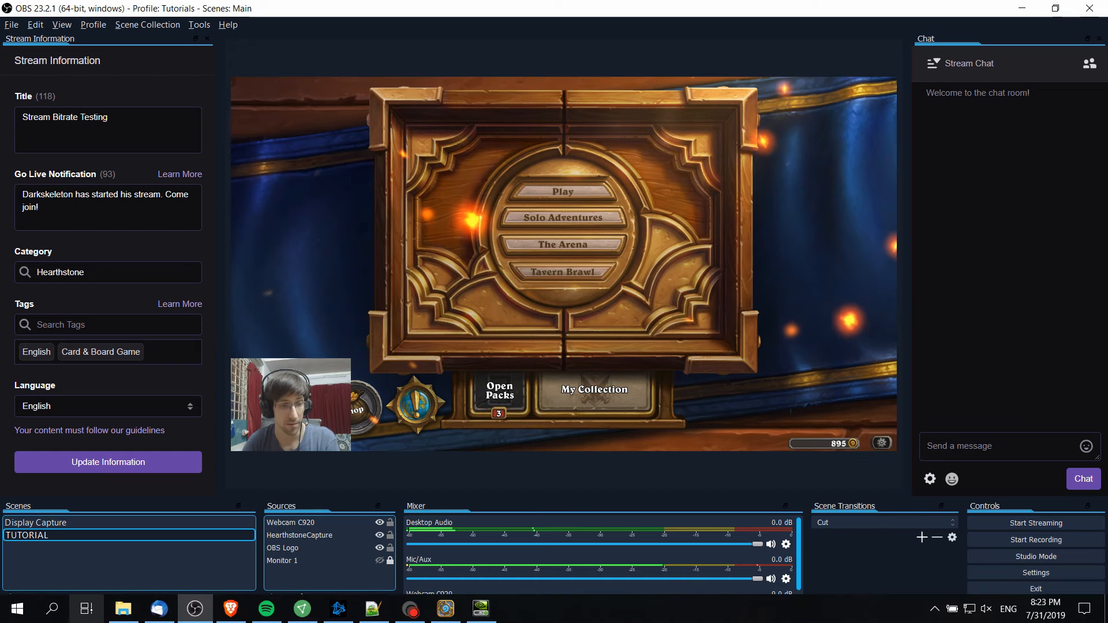
Open the newest MP4 recording from the Recorded folder in File Explorer.
{"action": "left_click", "coordinate": [123, 609]}
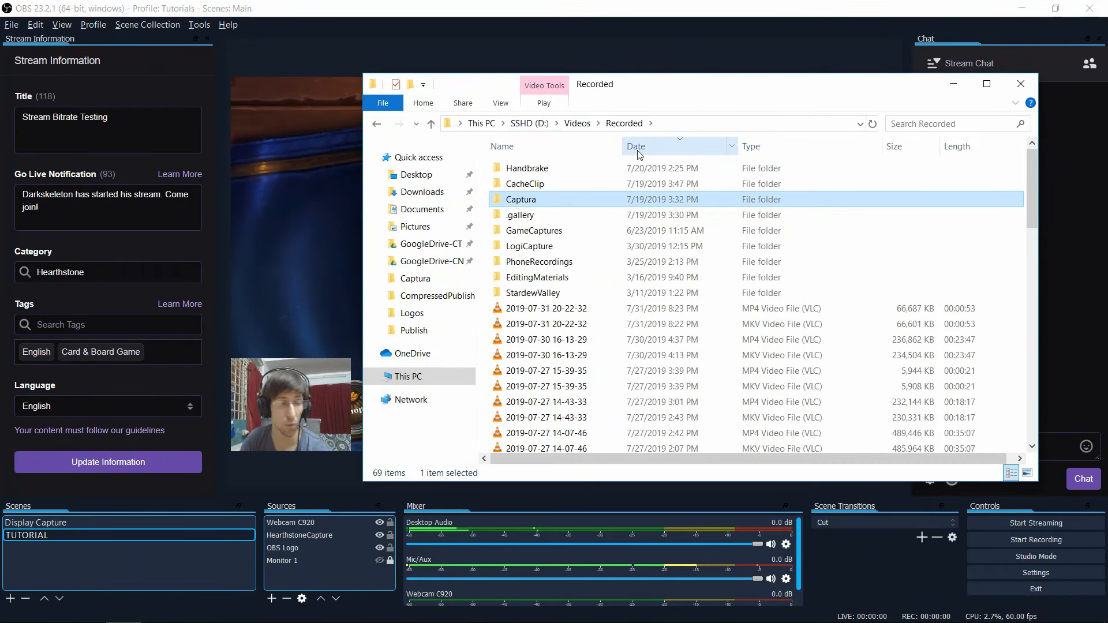
{"action": "left_click", "coordinate": [678, 323]}
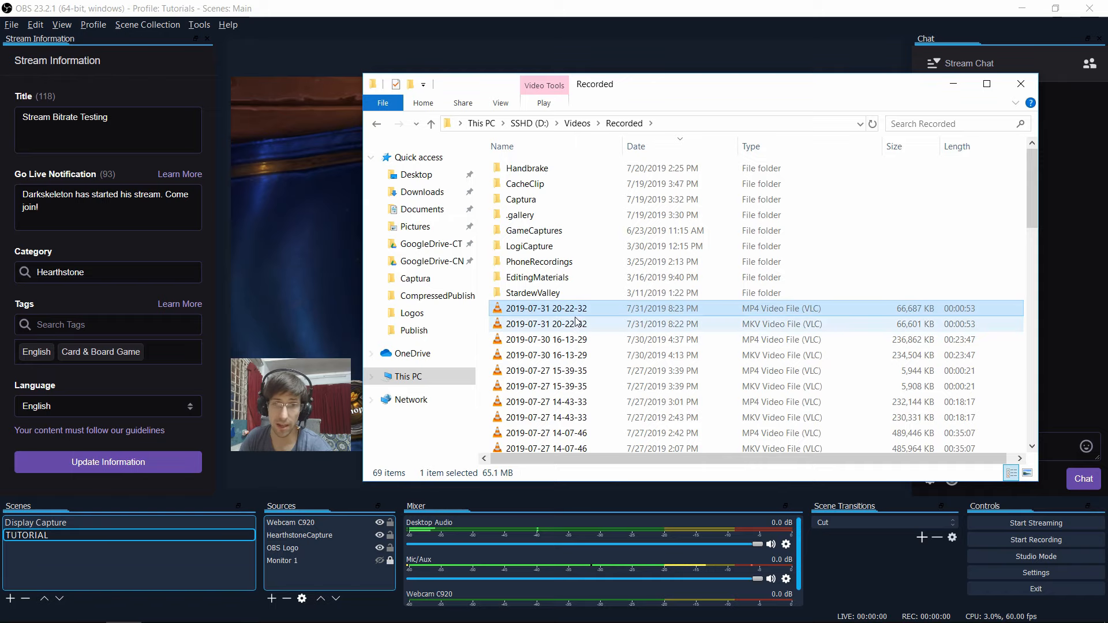
{"action": "left_click", "coordinate": [603, 311]}
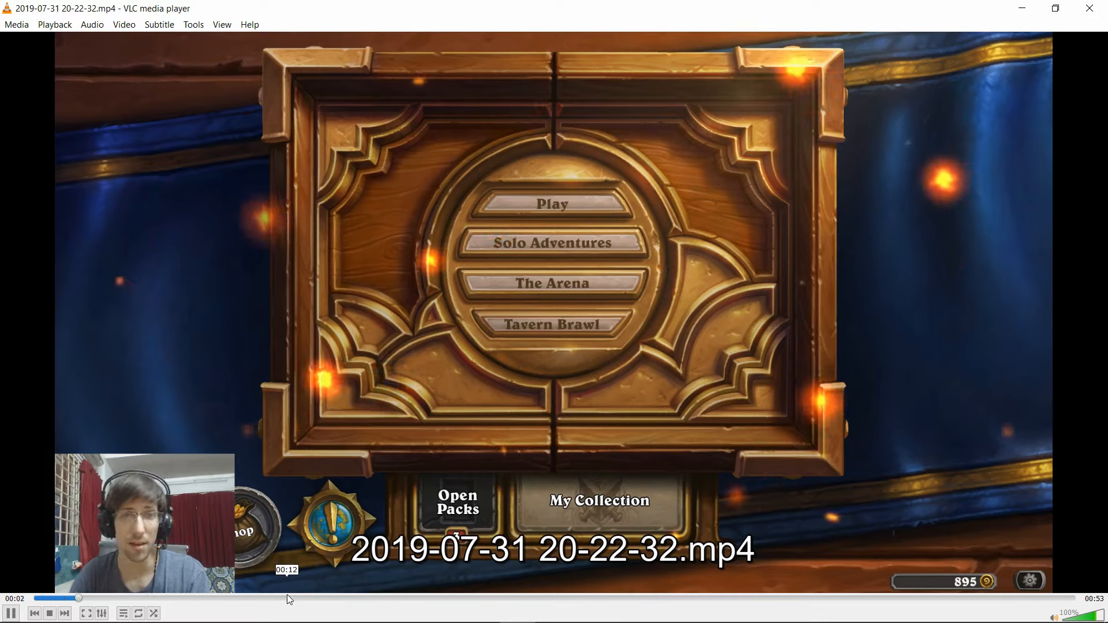
Scrub the recording to about 12 and 30 seconds, then close the video player.
{"action": "left_click", "coordinate": [287, 598]}
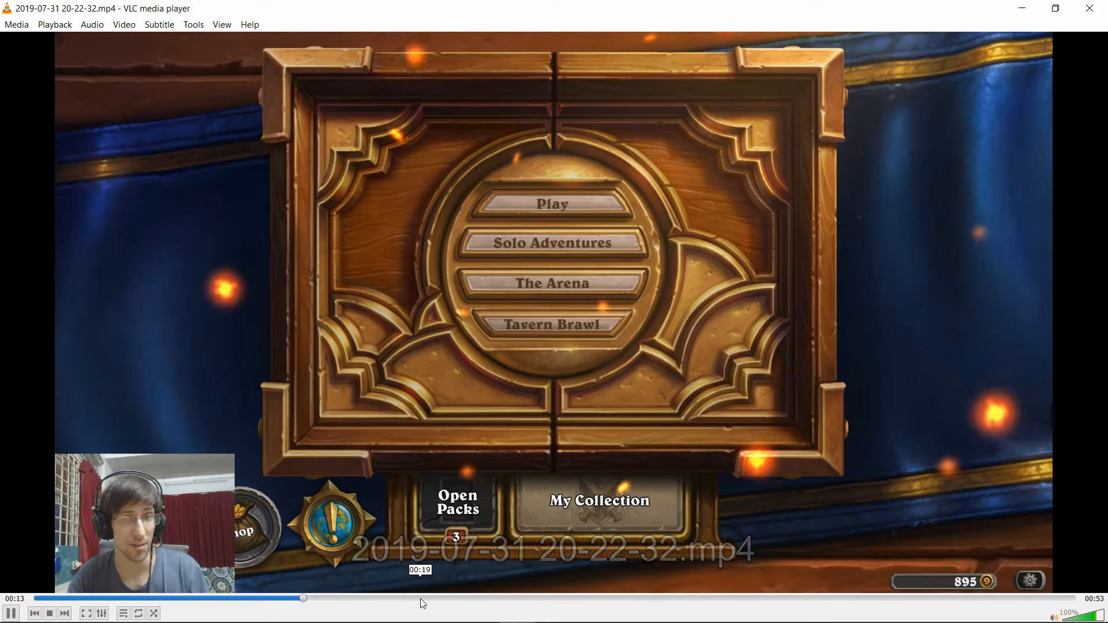
{"action": "left_click", "coordinate": [621, 598]}
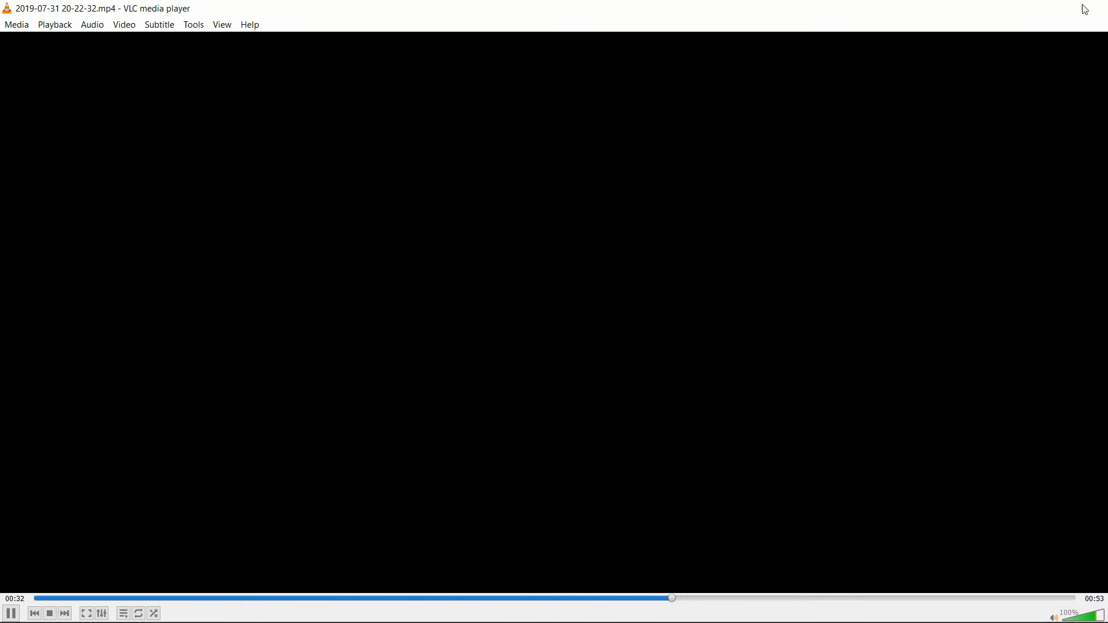
{"action": "left_click", "coordinate": [1086, 9]}
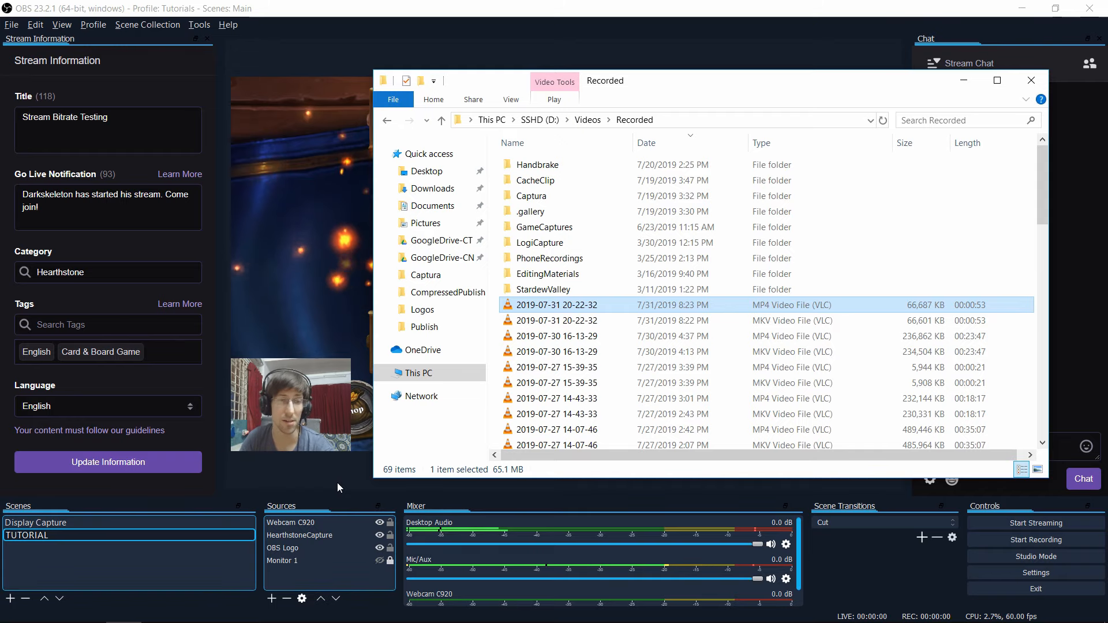
{"action": "left_click", "coordinate": [337, 482]}
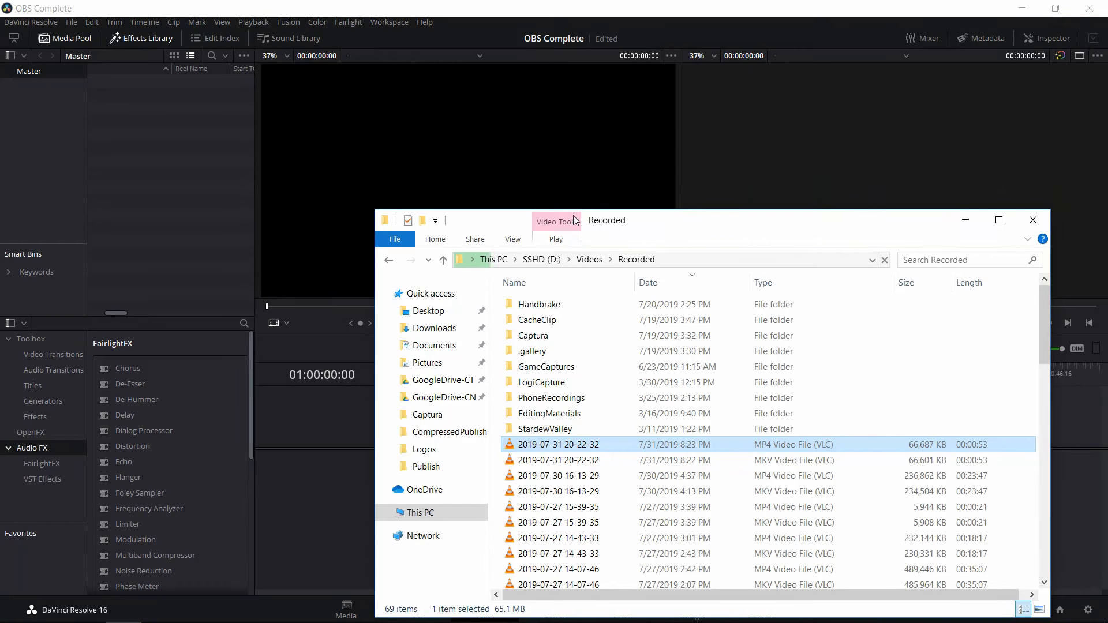
{"action": "left_click_drag", "start_coordinate": [576, 220], "coordinate": [600, 603]}
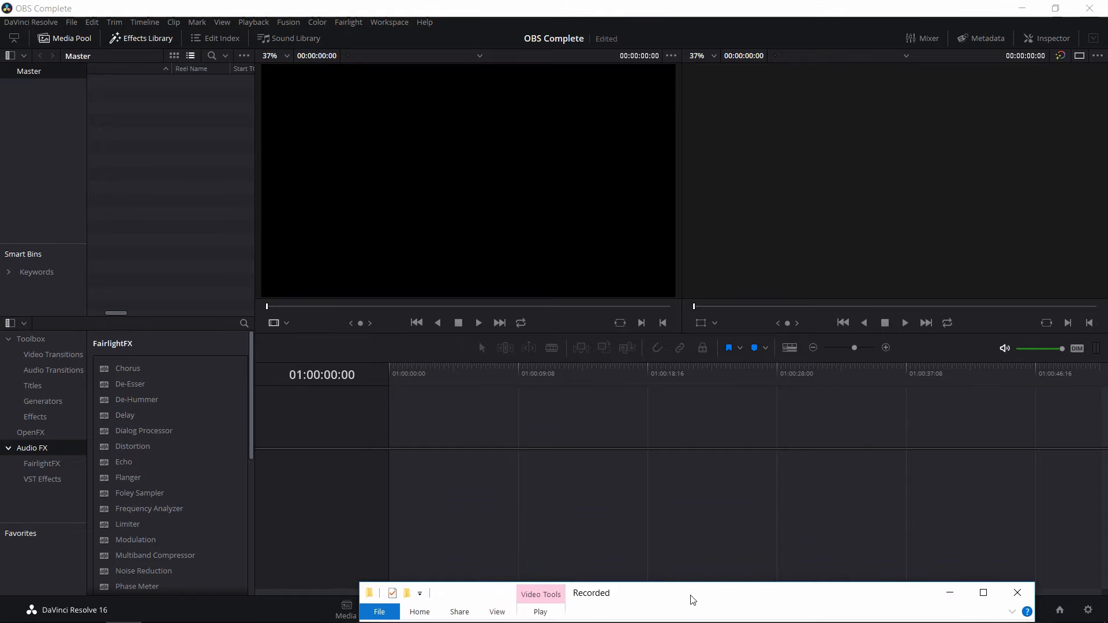
{"action": "left_click_drag", "start_coordinate": [693, 601], "coordinate": [739, 113]}
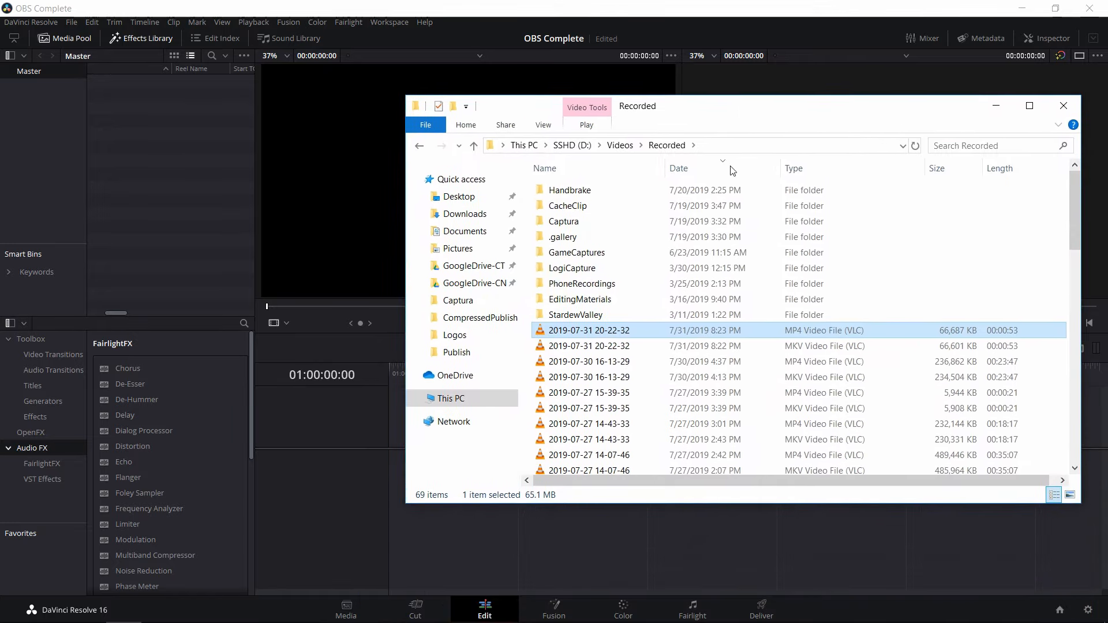
{"action": "left_click_drag", "start_coordinate": [639, 336], "coordinate": [181, 154]}
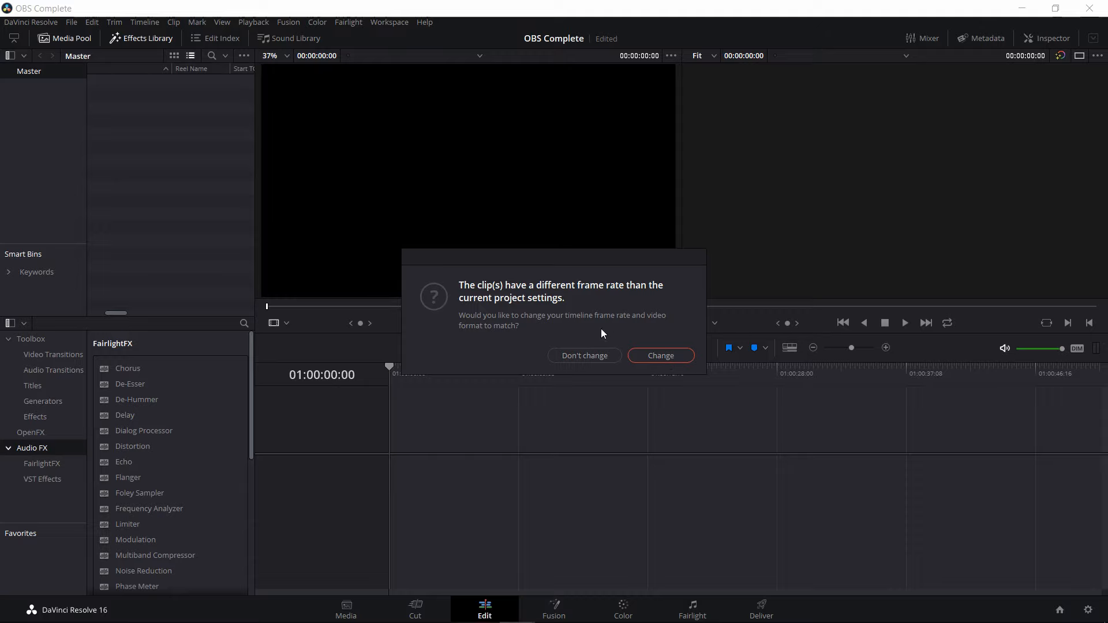
{"action": "left_click", "coordinate": [661, 355]}
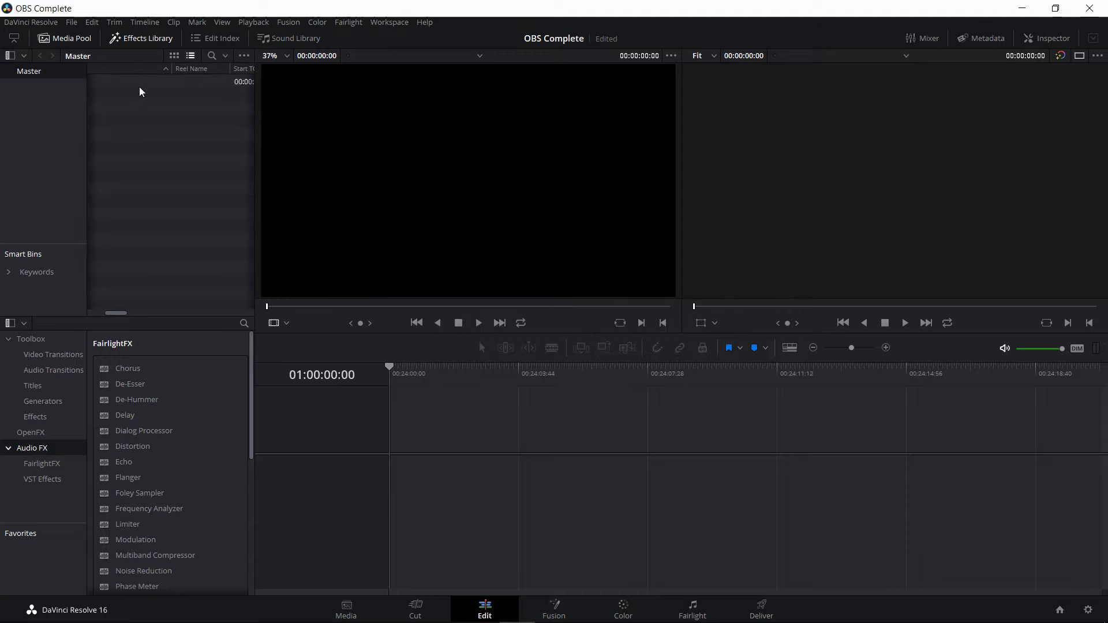
{"action": "left_click", "coordinate": [191, 94]}
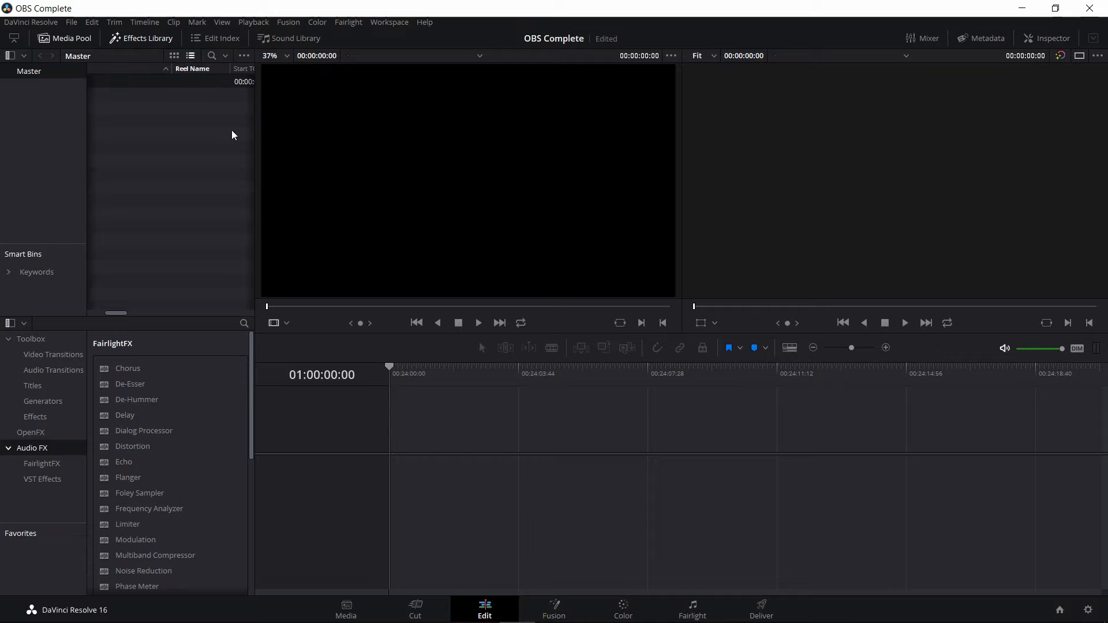
{"action": "left_click_drag", "start_coordinate": [188, 81], "coordinate": [552, 443]}
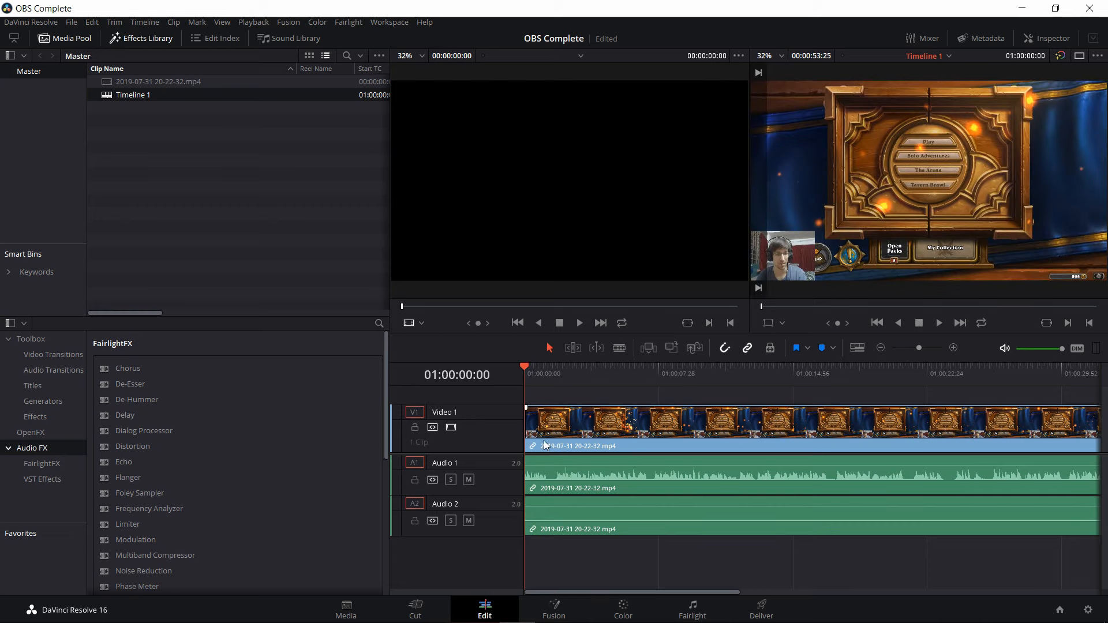